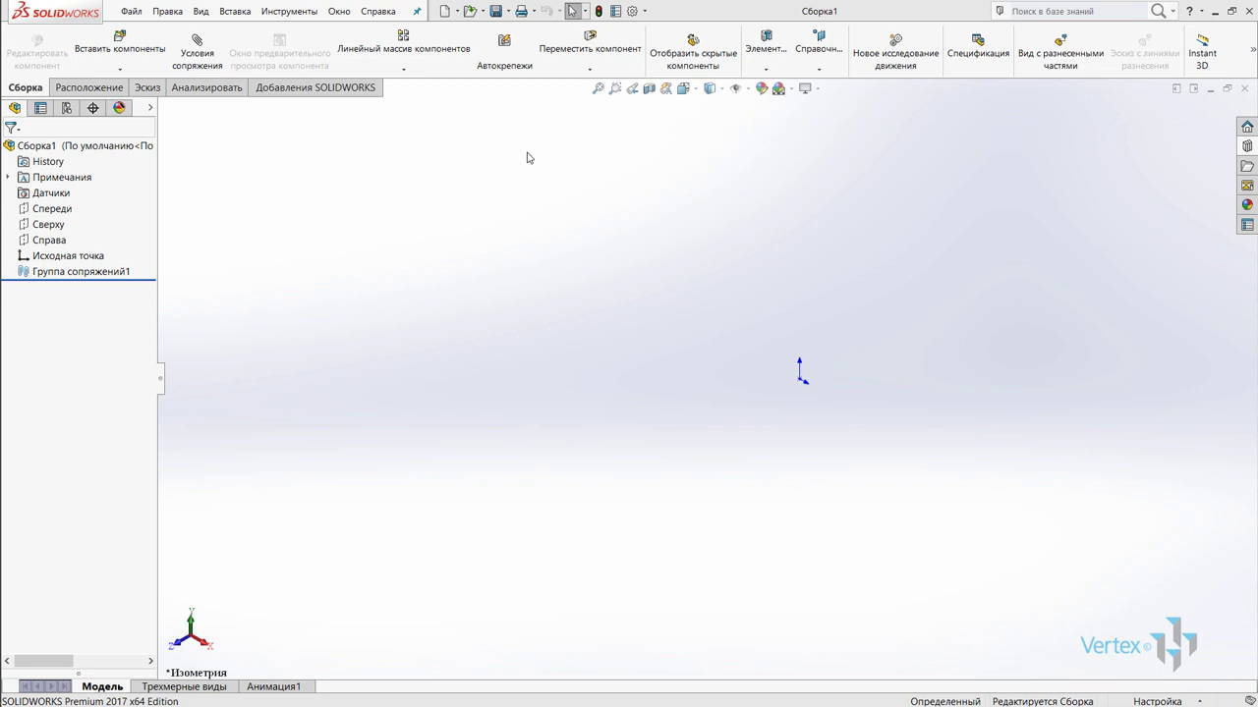
- Turn on the 'Программа SOLIDWORKS Toolbox' add-in from the SOLIDWORKS Add-Ins tab
{"action": "left_click", "coordinate": [265, 89]}
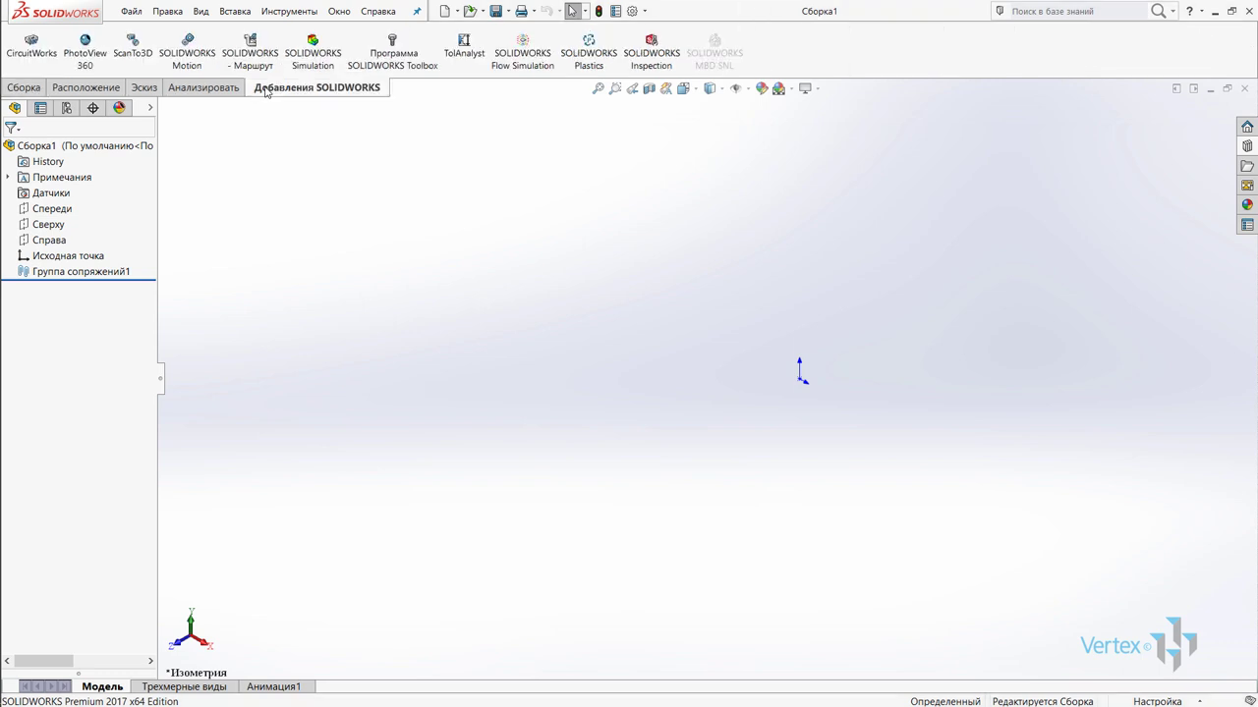
{"action": "left_click", "coordinate": [437, 70]}
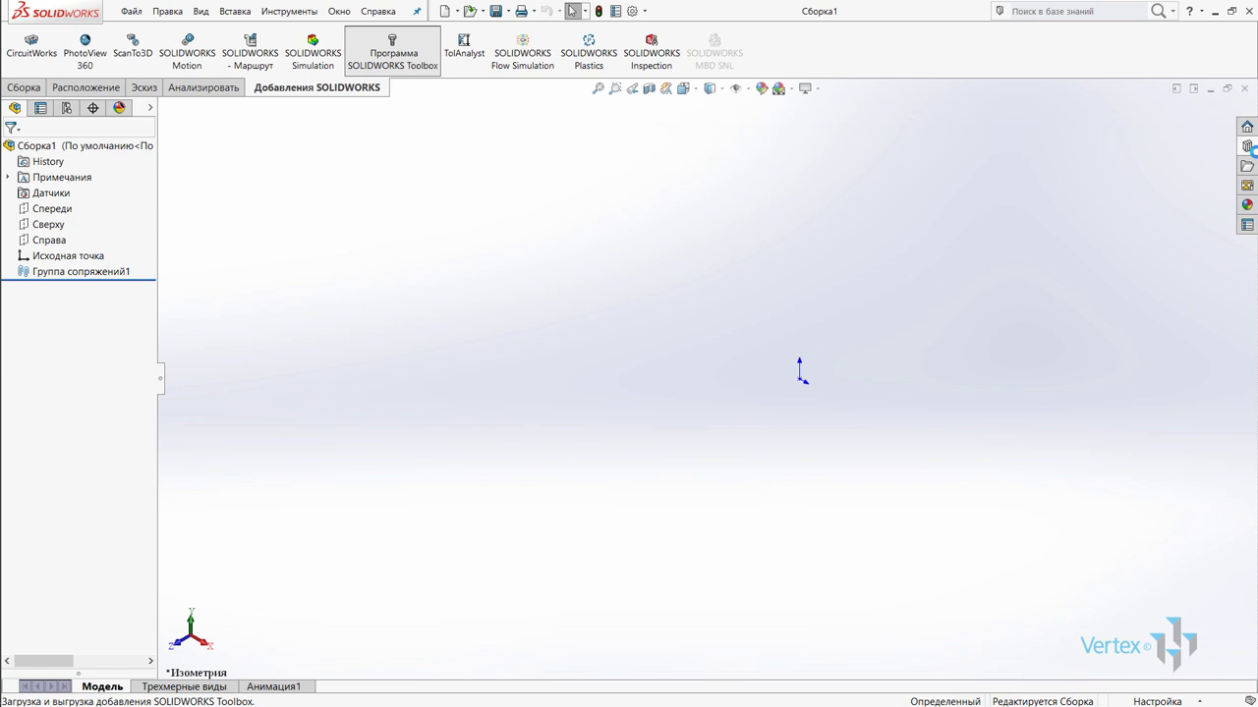
- Drag the spur gear from Toolbox > Ansi Metric > Трансмиссия > Зубчатые колеса into the assembly
{"action": "left_click", "coordinate": [1248, 146]}
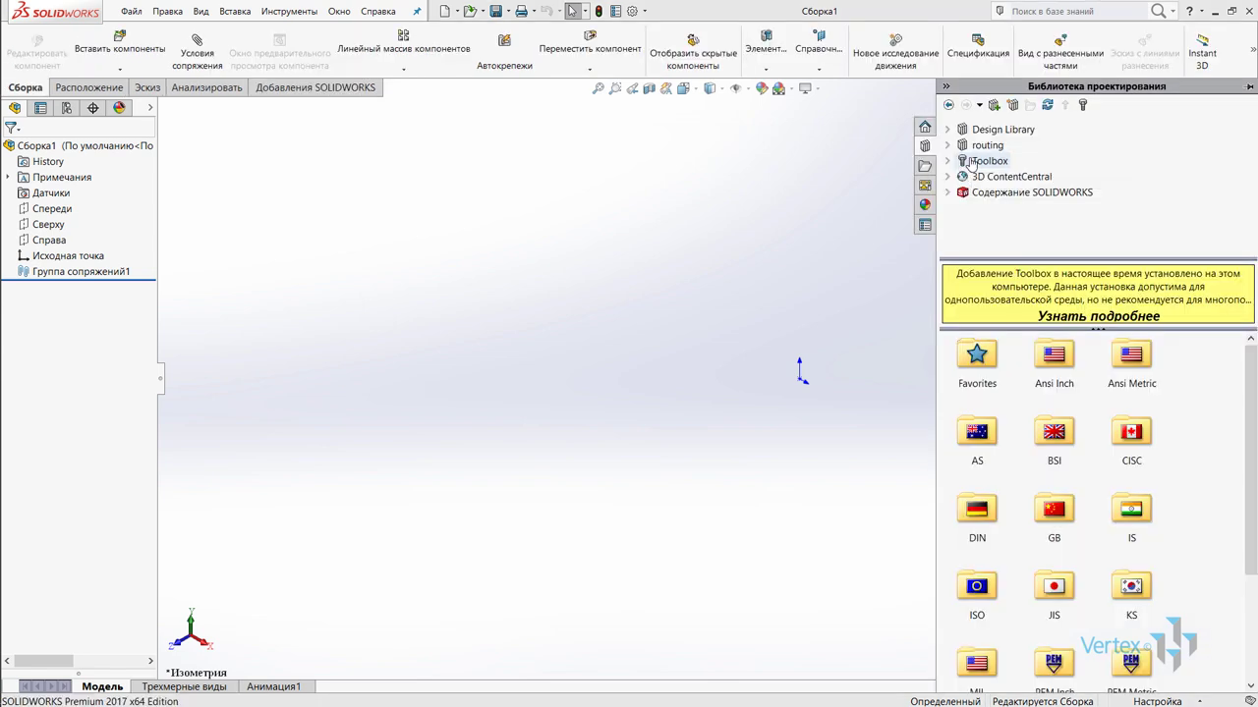
{"action": "double_click", "coordinate": [1139, 371]}
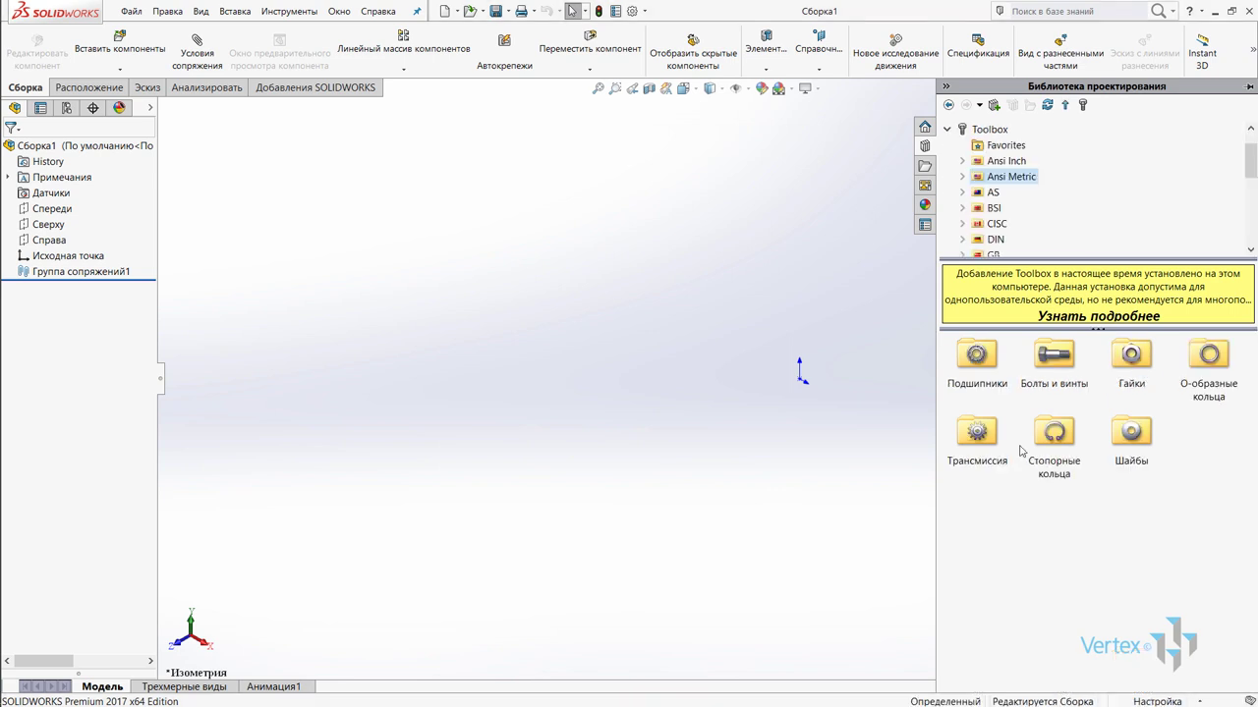
{"action": "double_click", "coordinate": [986, 435]}
{"action": "left_click", "coordinate": [980, 378]}
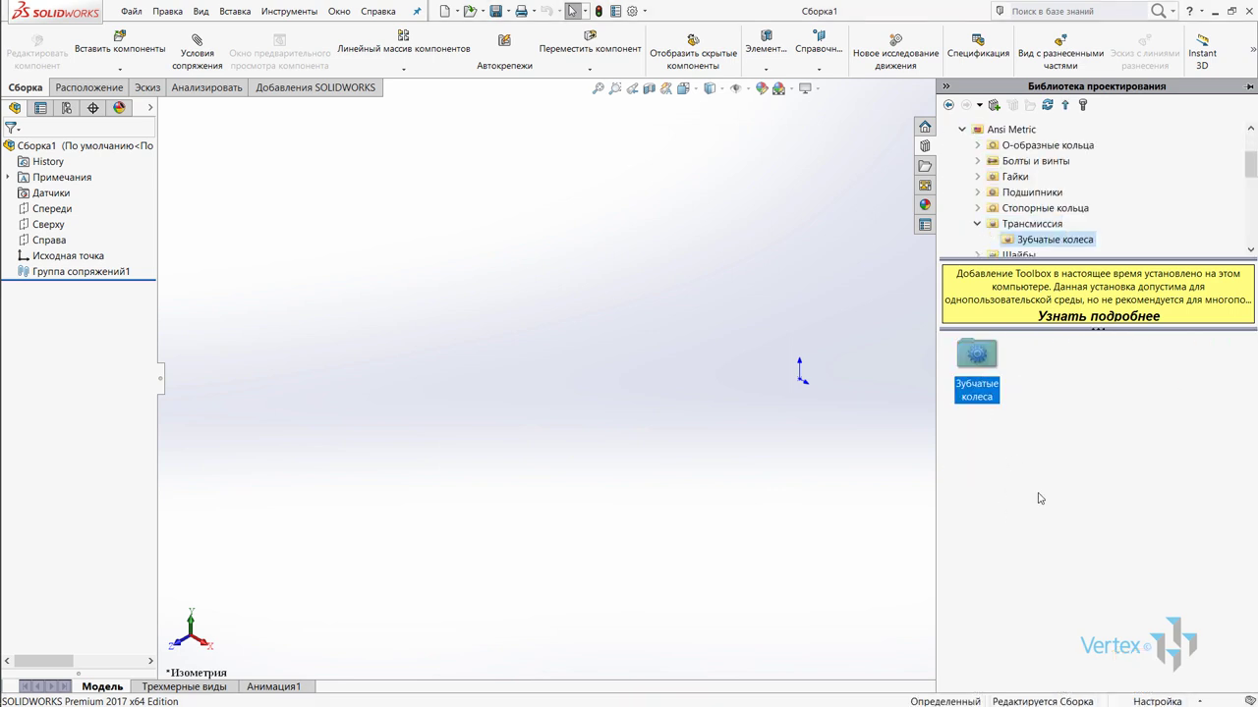
{"action": "left_click", "coordinate": [1216, 356]}
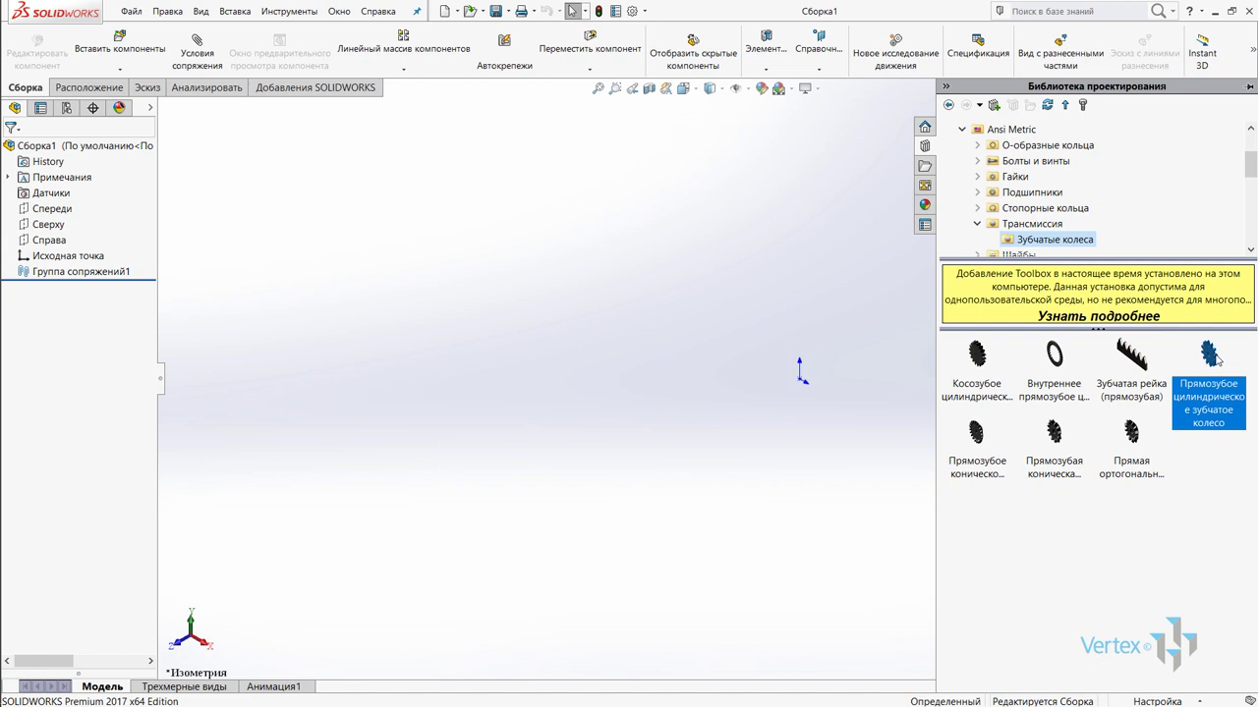
{"action": "left_click_drag", "start_coordinate": [1215, 356], "coordinate": [721, 351]}
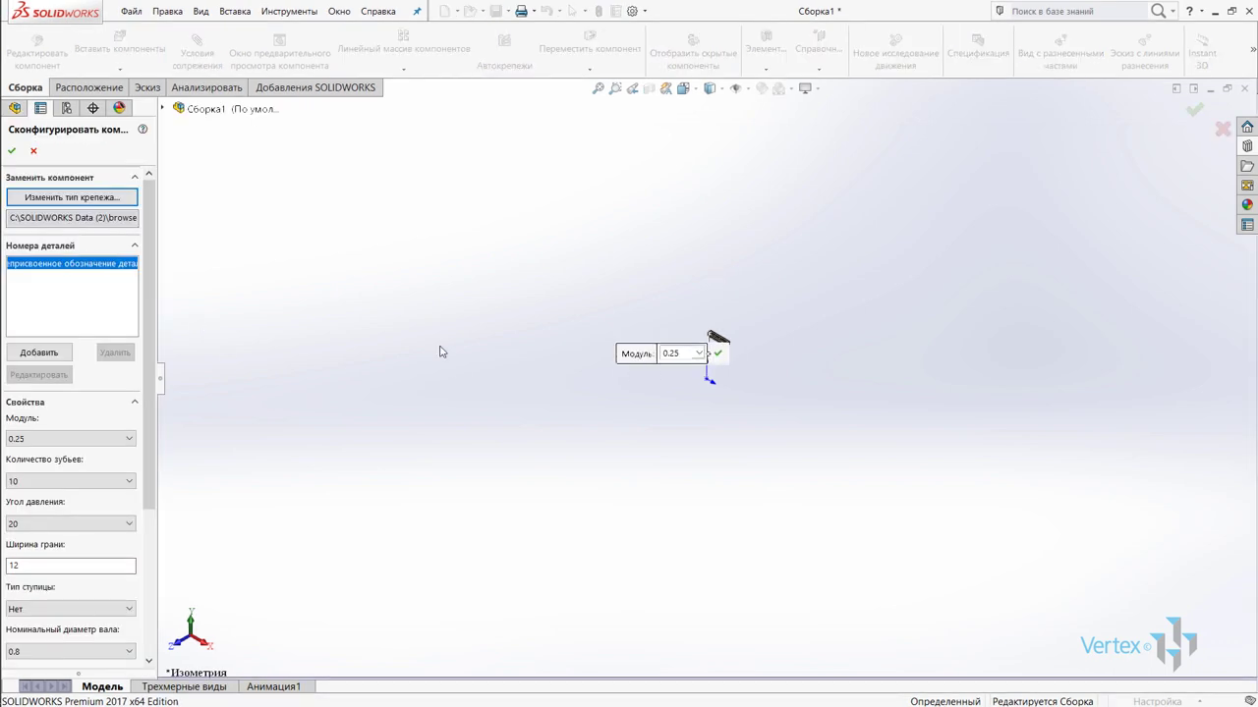
- Keep module 0.25 and give the spur gear 15 teeth
{"action": "left_click", "coordinate": [598, 90]}
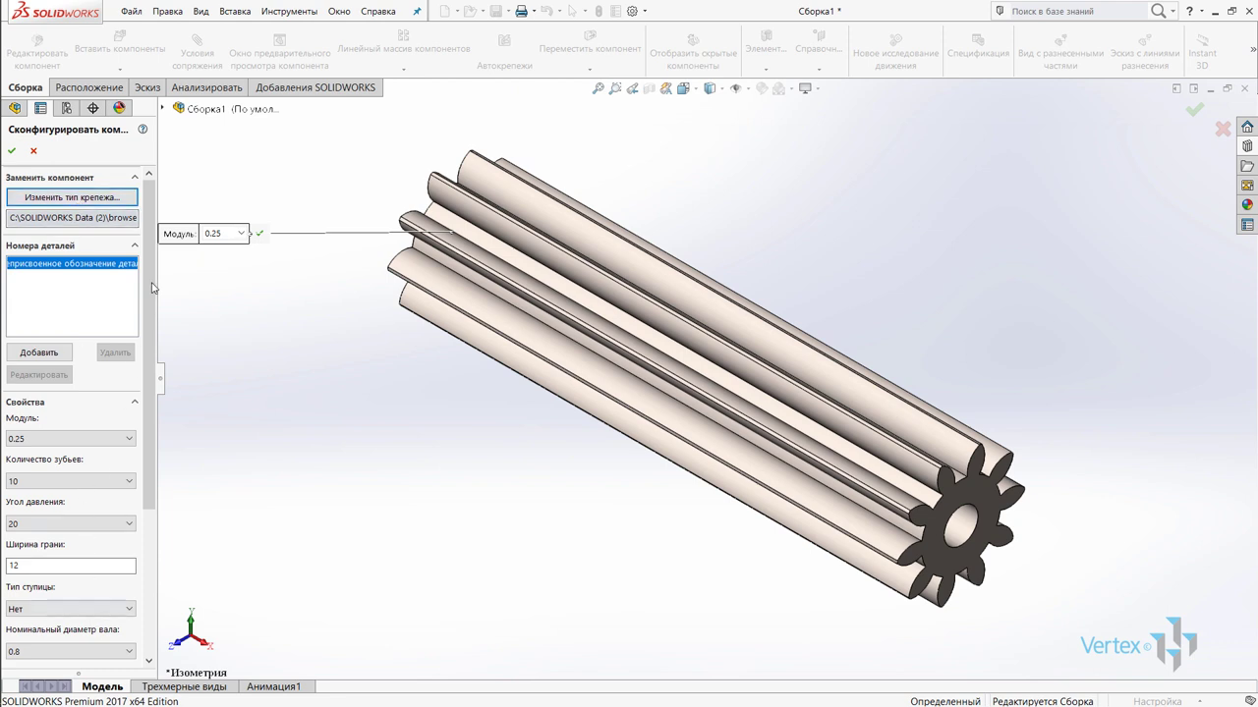
{"action": "scroll", "coordinate": [153, 300], "scroll_direction": "down", "scroll_amount": 1}
{"action": "scroll", "coordinate": [149, 309], "scroll_direction": "down", "scroll_amount": 1}
{"action": "scroll", "coordinate": [145, 319], "scroll_direction": "down", "scroll_amount": 1}
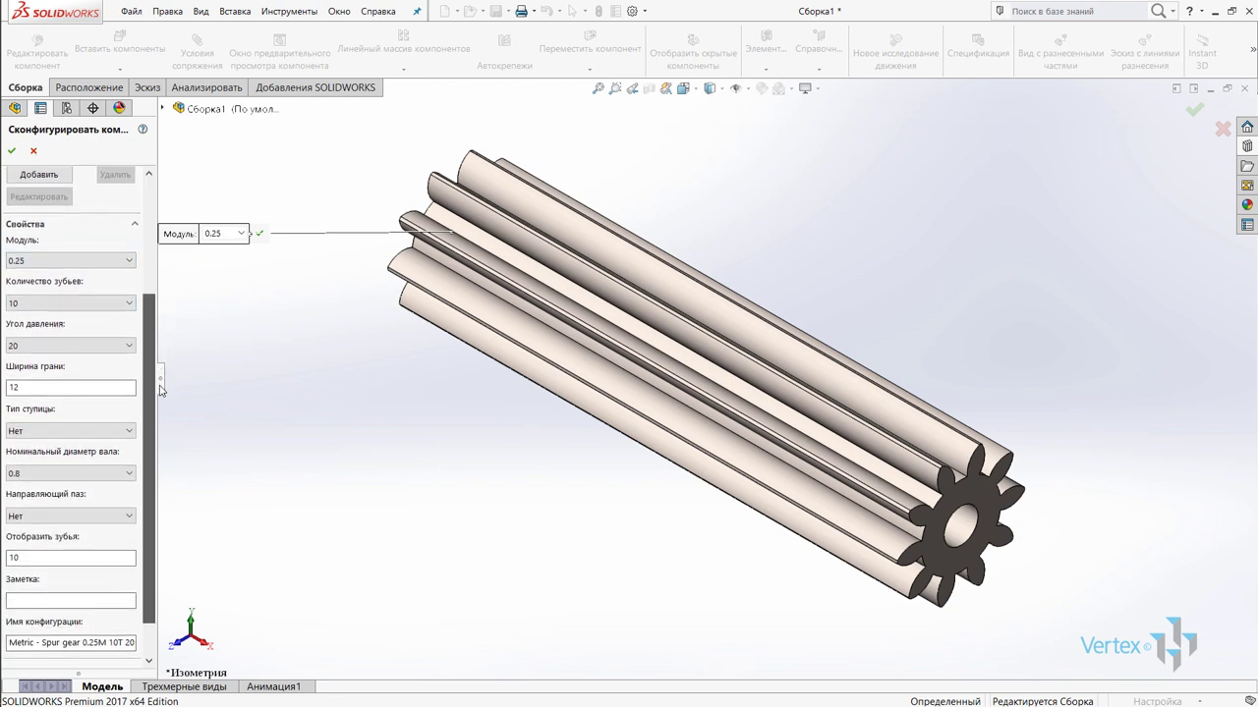
{"action": "scroll", "coordinate": [142, 332], "scroll_direction": "down", "scroll_amount": 1}
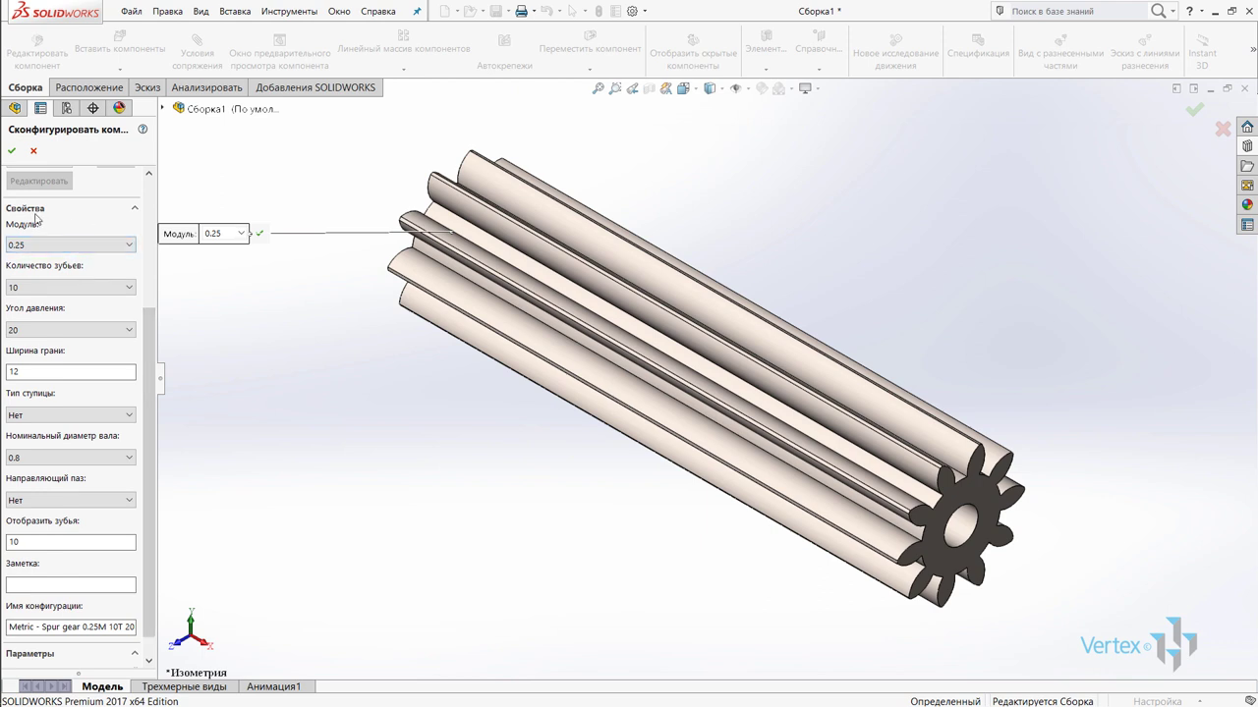
{"action": "left_click", "coordinate": [129, 245]}
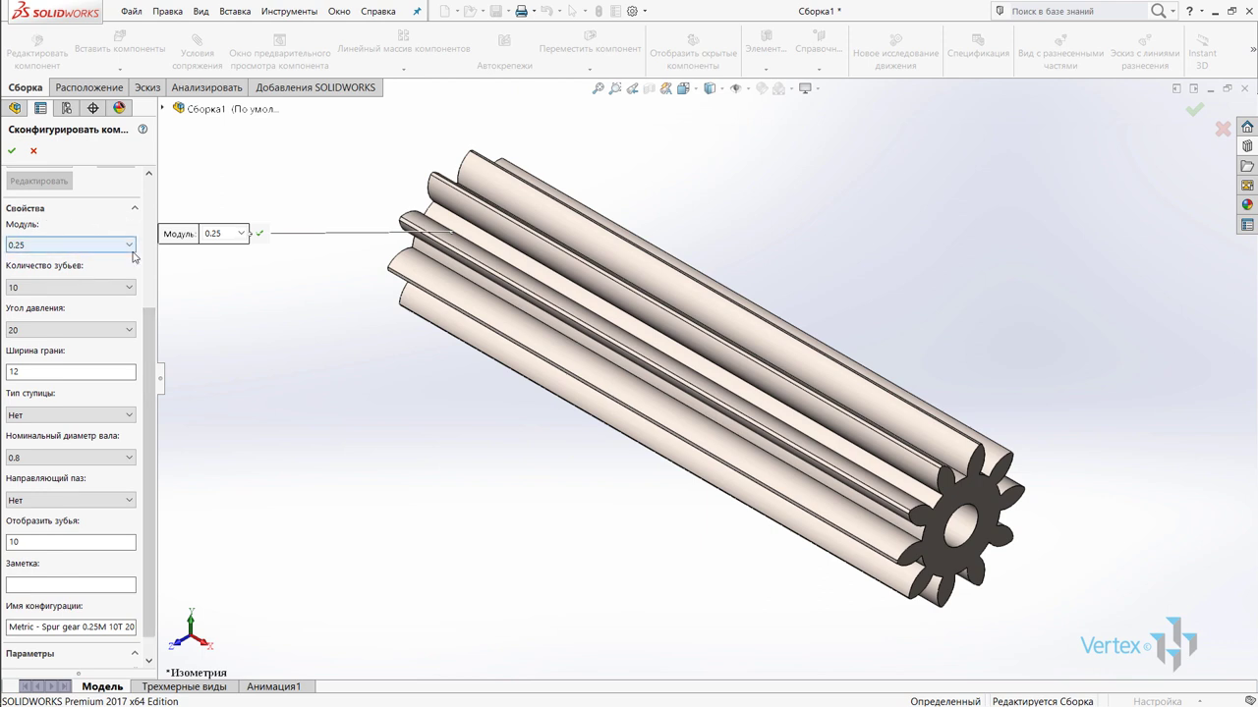
{"action": "left_click", "coordinate": [131, 257]}
{"action": "left_click", "coordinate": [128, 287]}
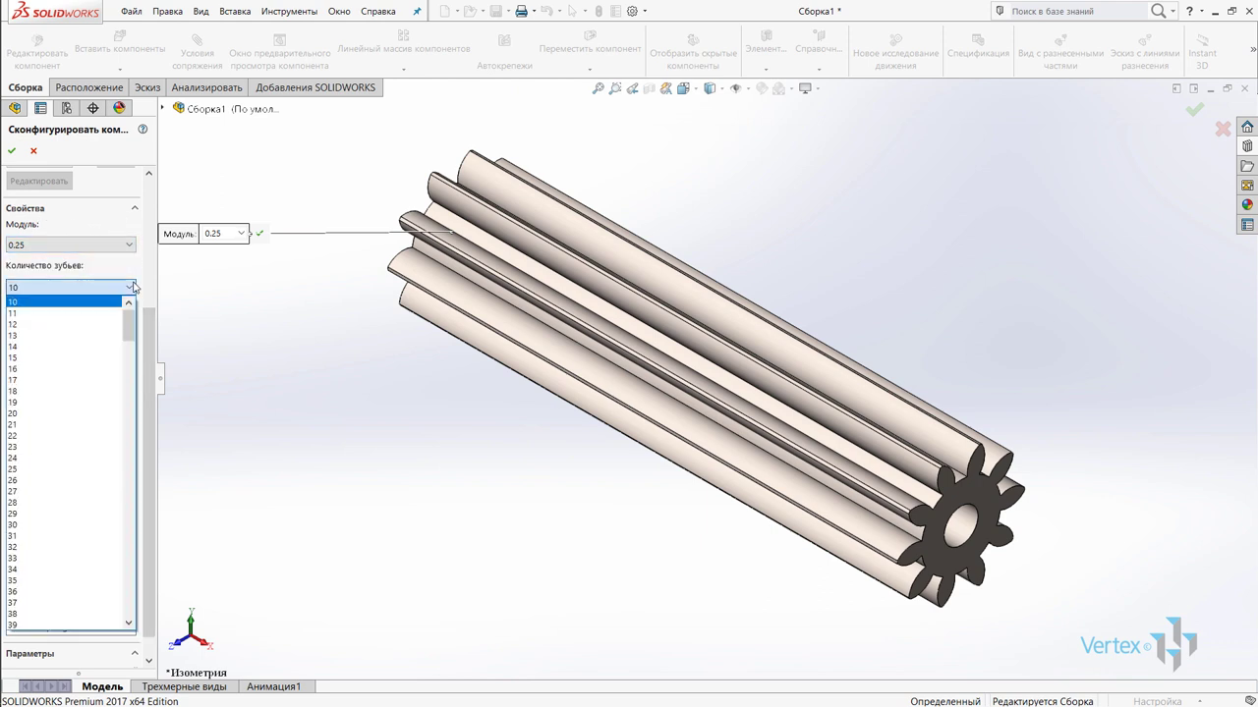
{"action": "left_click", "coordinate": [96, 358]}
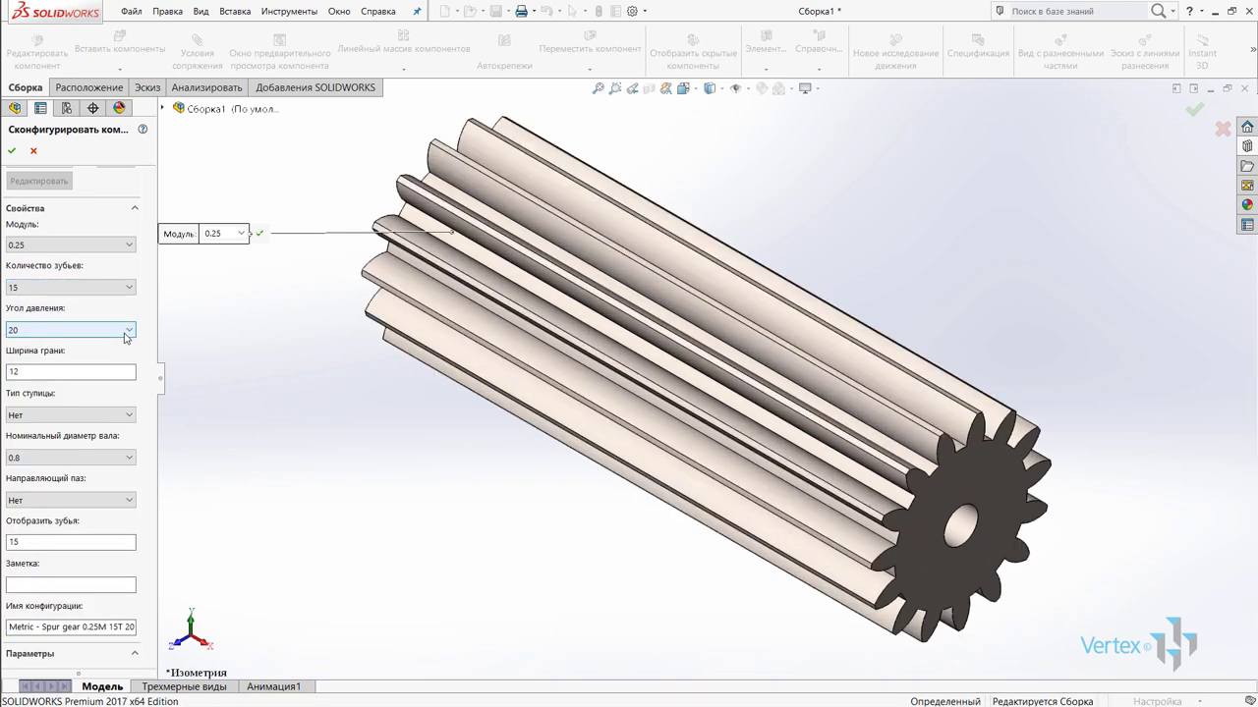
- Keep the 20° pressure angle and change the face width from 12 to 10
{"action": "left_click", "coordinate": [126, 337]}
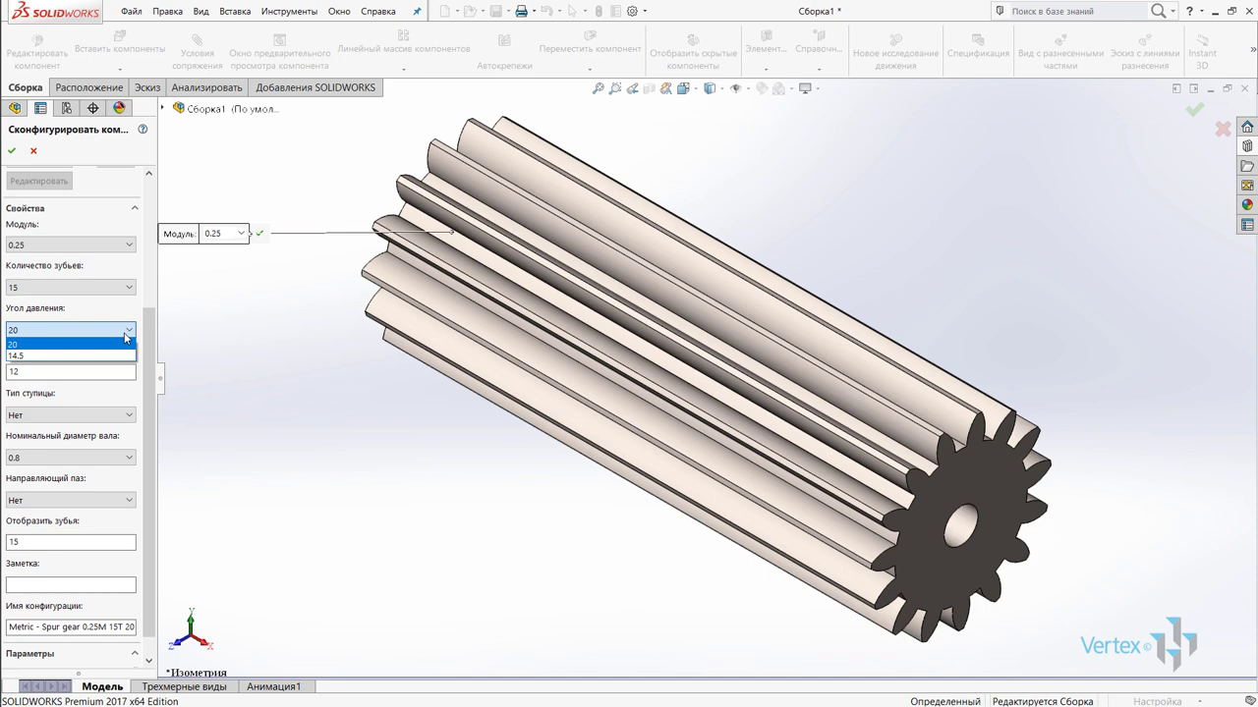
{"action": "left_click", "coordinate": [115, 316]}
{"action": "double_click", "coordinate": [13, 371]}
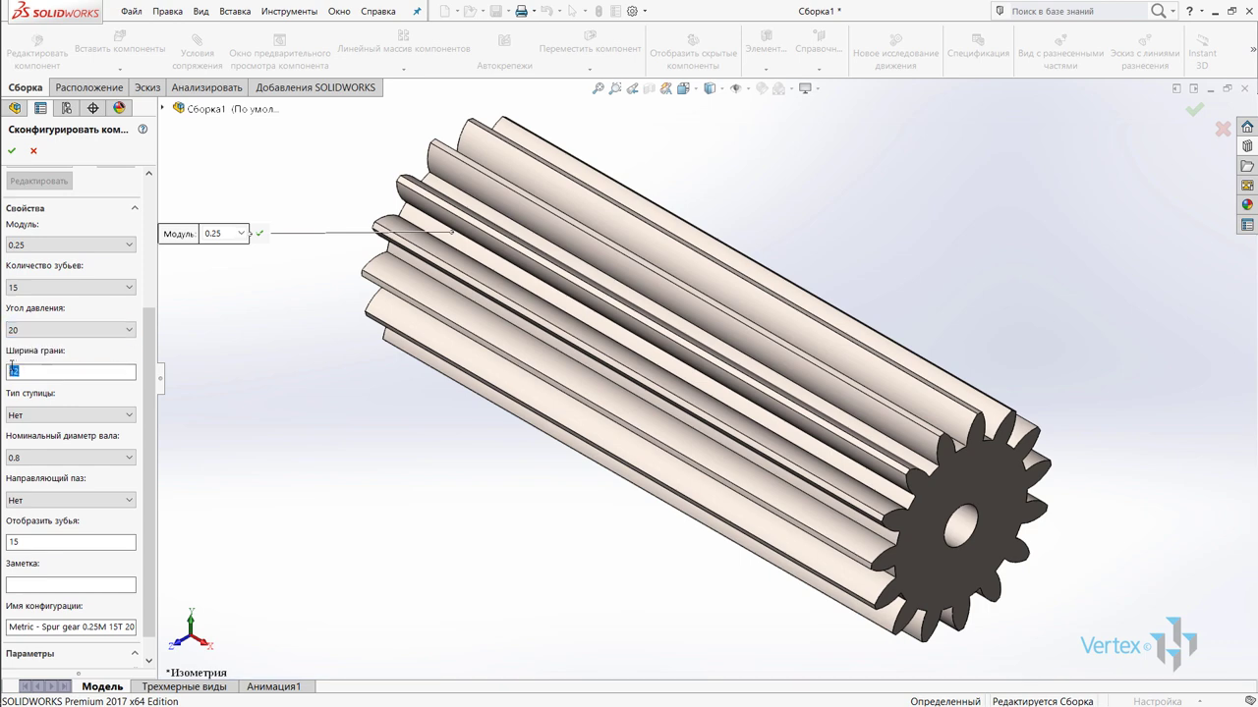
{"action": "key", "text": "BackSpace"}
{"action": "key", "text": "Return"}
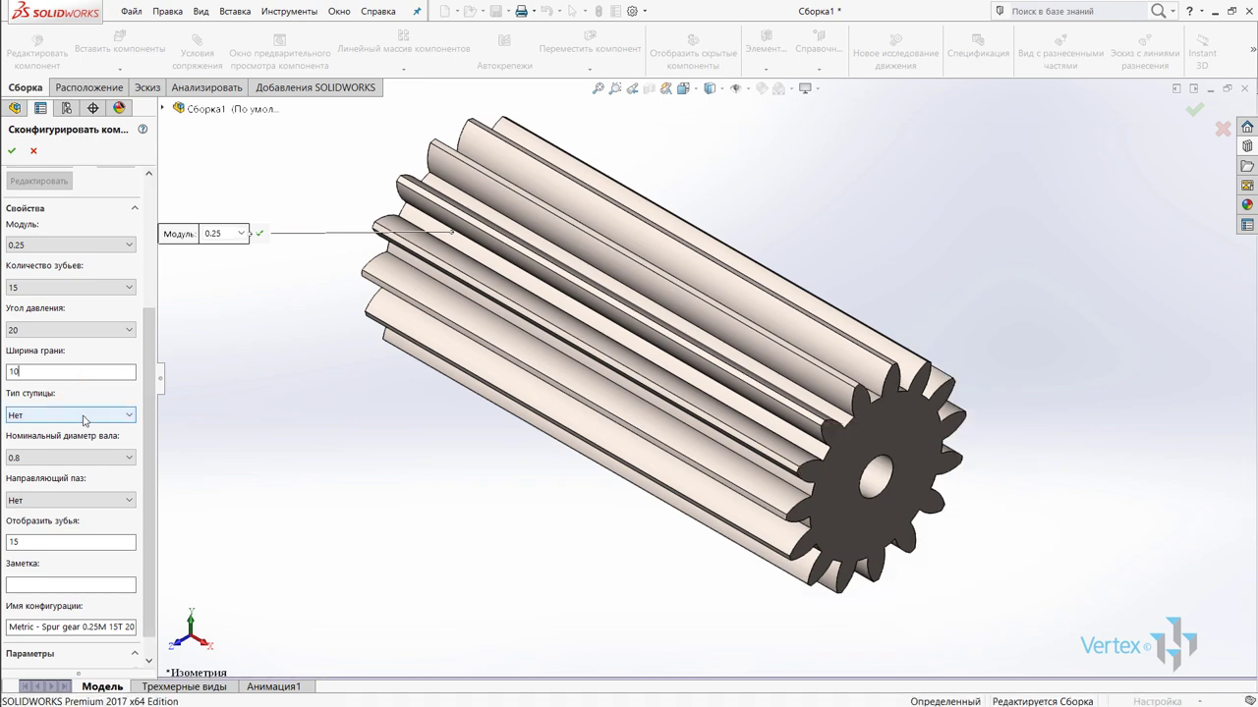
- Leave the gear without a hub and set the bore diameter to 1.25
{"action": "left_click", "coordinate": [84, 421]}
{"action": "left_click", "coordinate": [59, 430]}
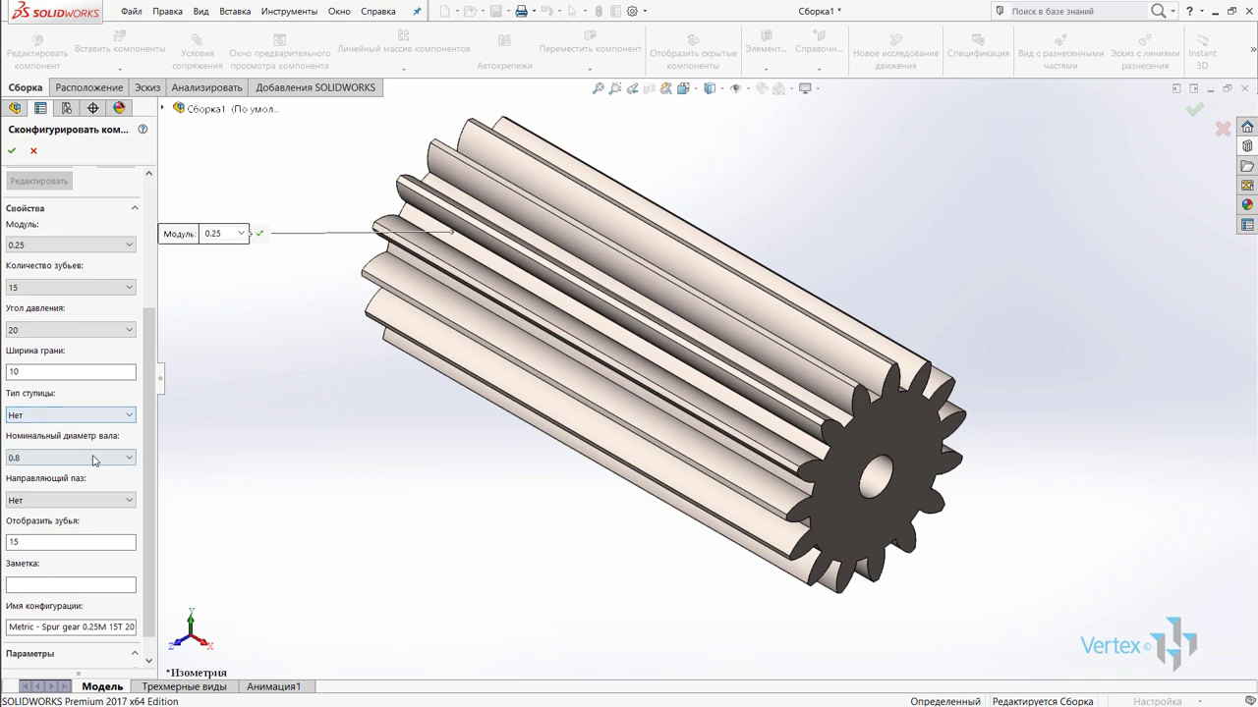
{"action": "left_click", "coordinate": [94, 458]}
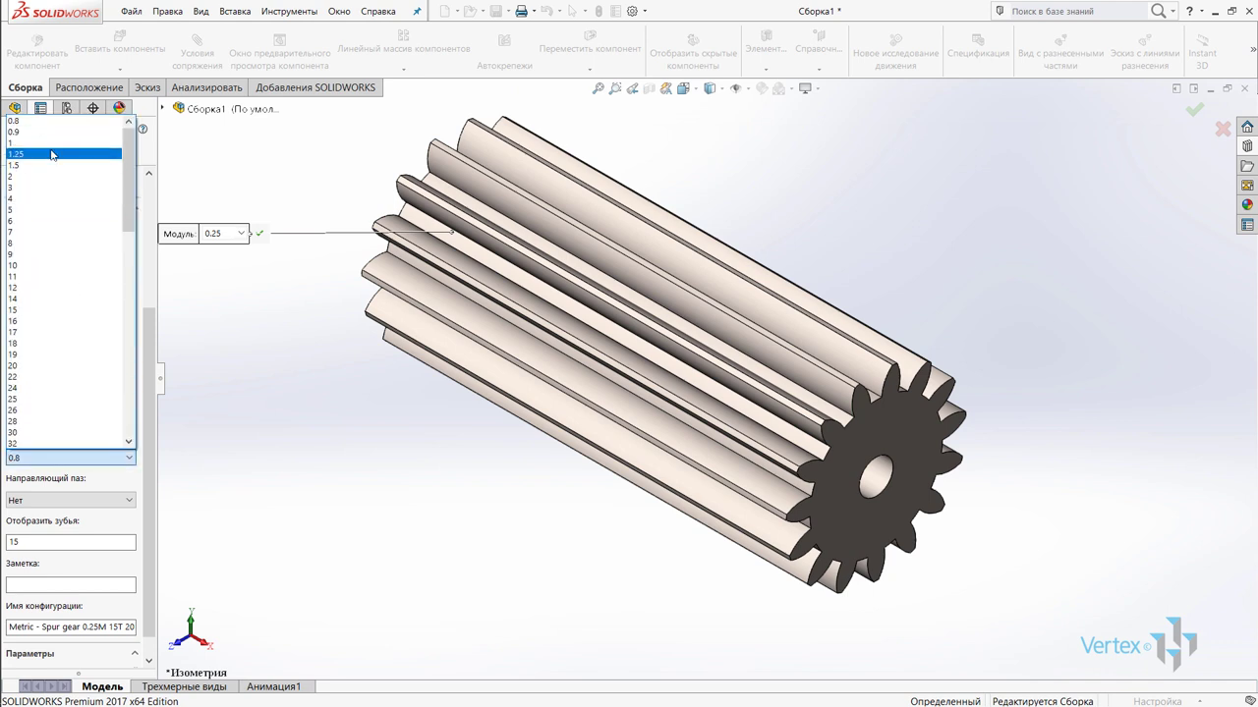
{"action": "left_click", "coordinate": [52, 154]}
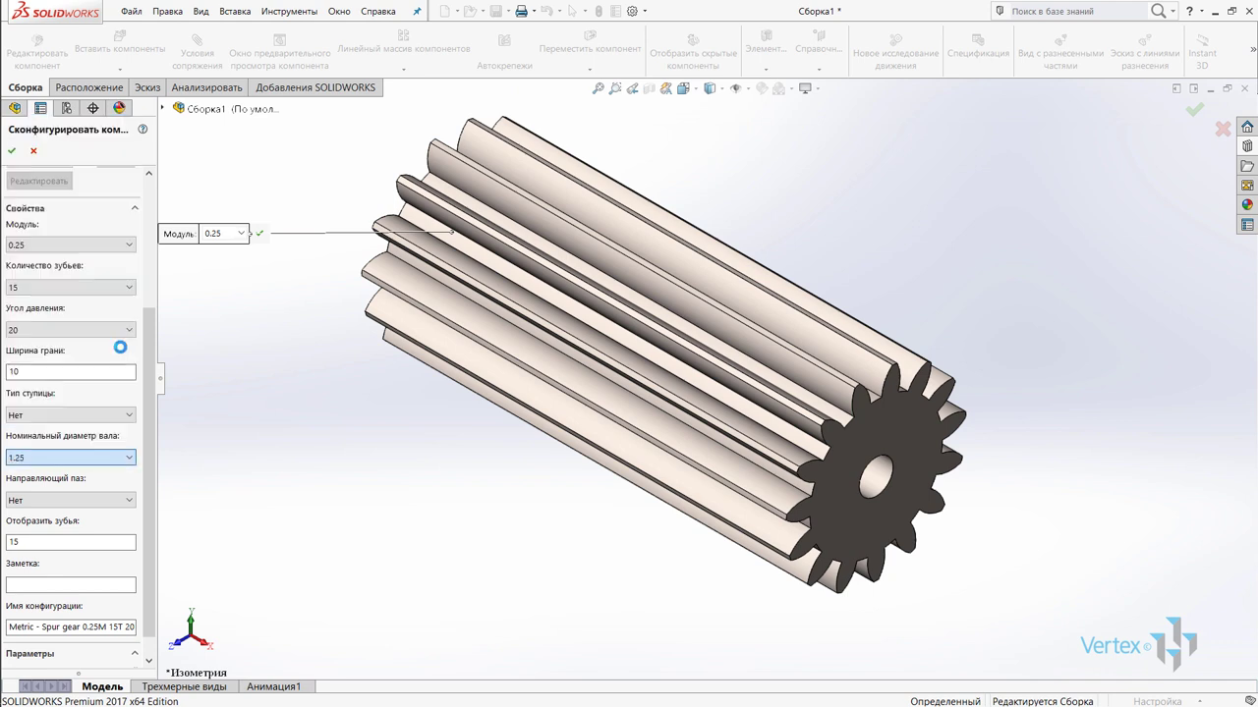
{"action": "left_click", "coordinate": [85, 546]}
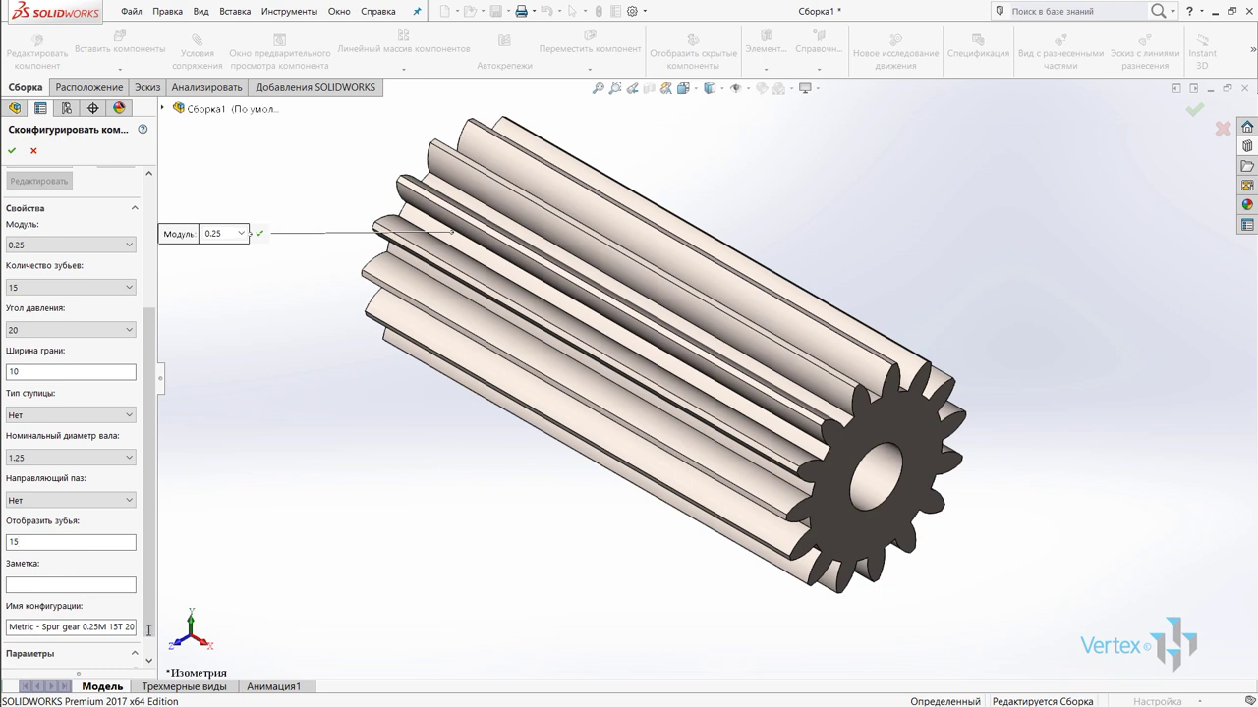
{"action": "mouse_move", "coordinate": [148, 630]}
{"action": "left_mouse_down"}
{"action": "mouse_move", "coordinate": [190, 631]}
{"action": "mouse_move", "coordinate": [24, 627]}
{"action": "left_mouse_up"}
- Accept the 15-tooth gear, cancel further copies, and orbit to face the gear's end
{"action": "left_click", "coordinate": [12, 150]}
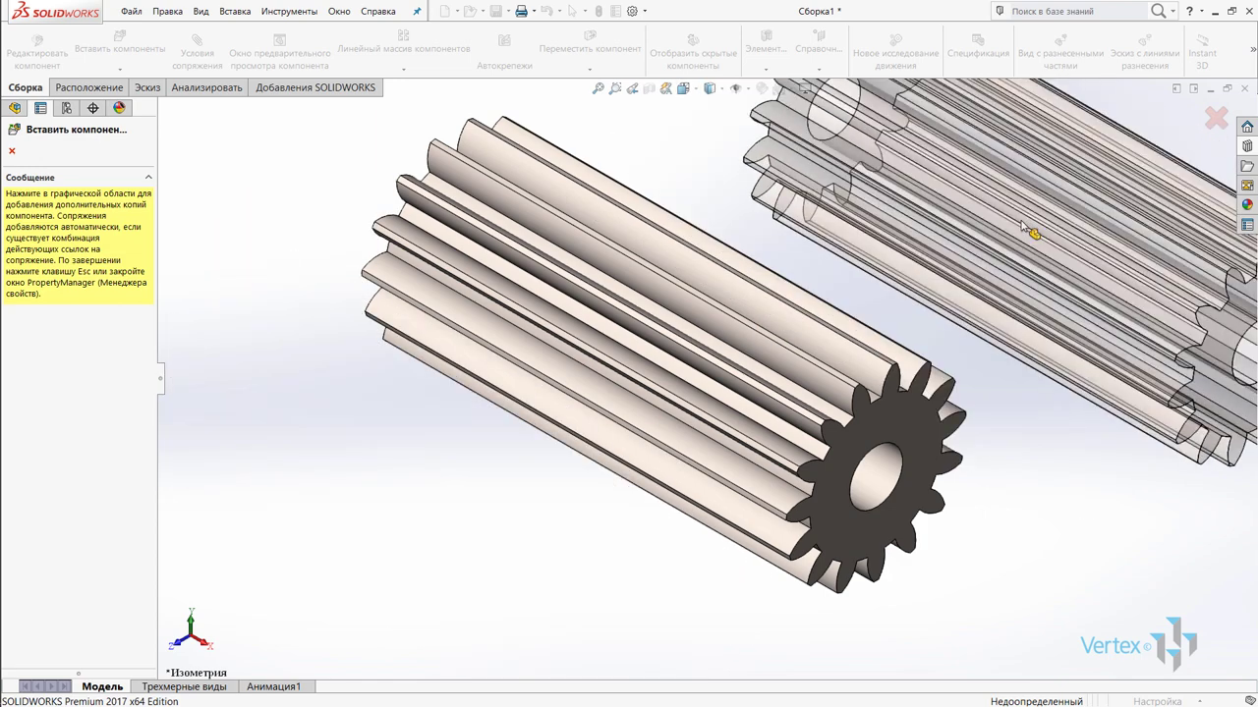
{"action": "left_click", "coordinate": [1214, 120]}
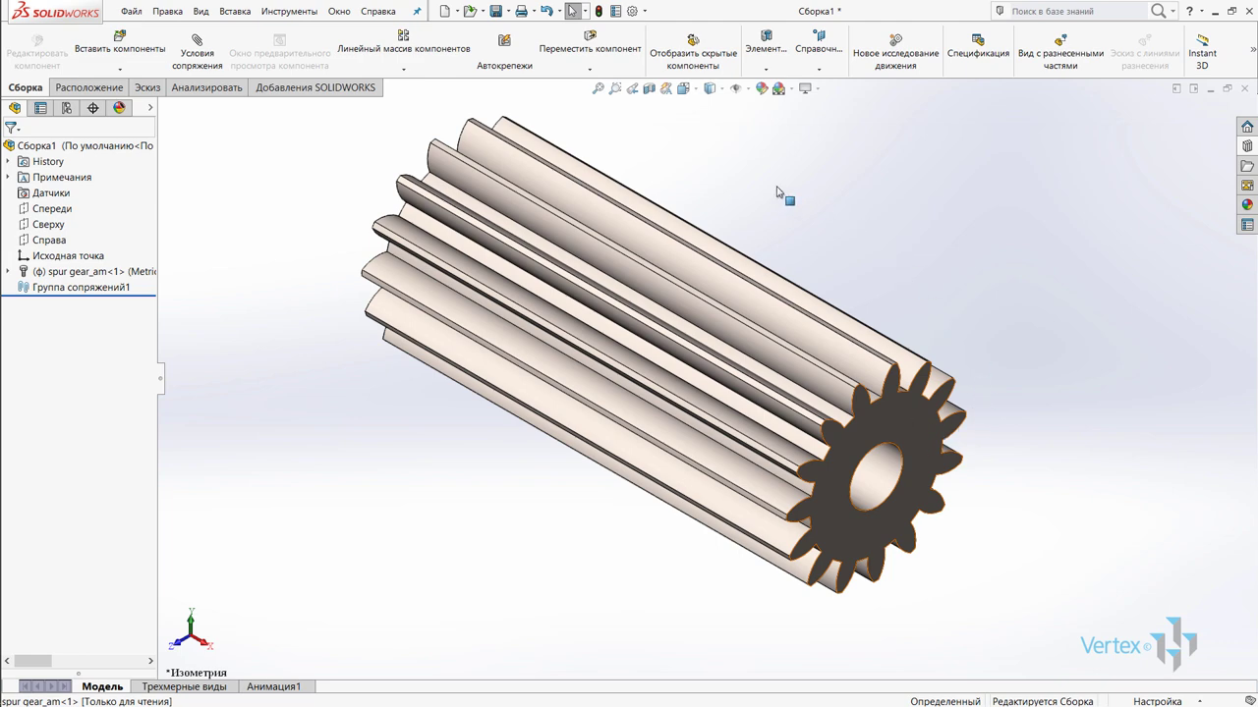
{"action": "left_click", "coordinate": [422, 221]}
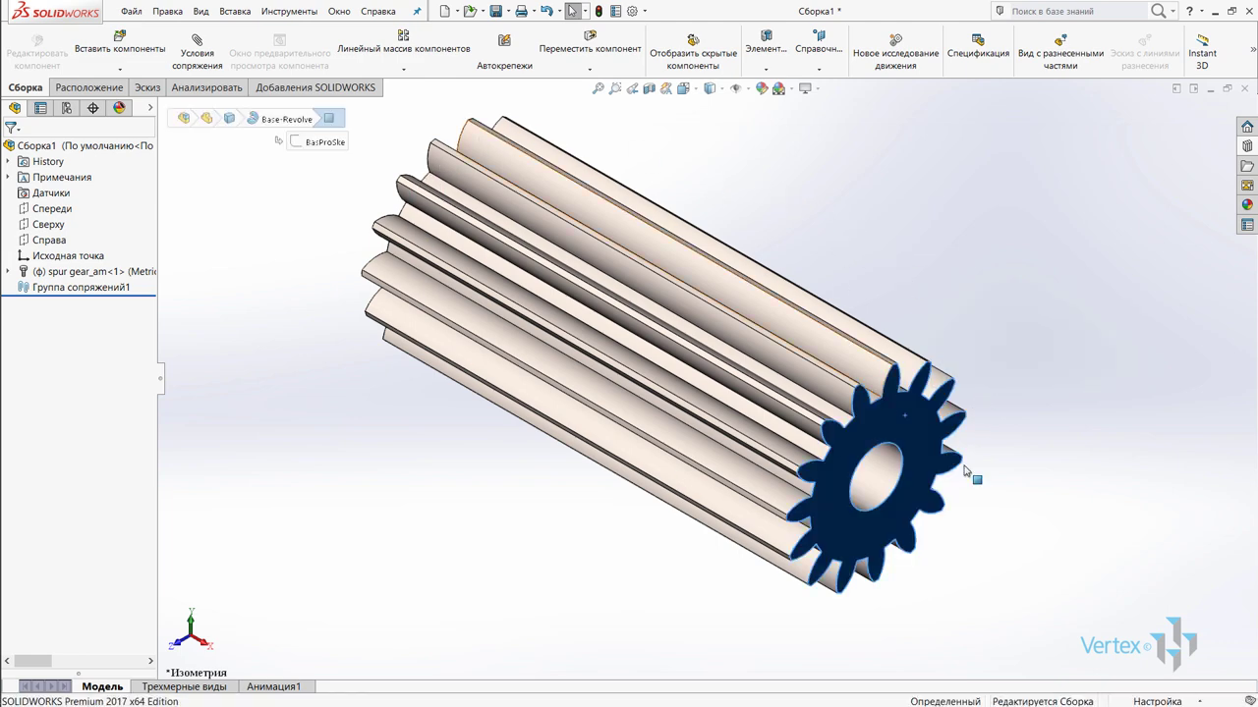
{"action": "middle_click_drag", "start_coordinate": [969, 472], "coordinate": [816, 398]}
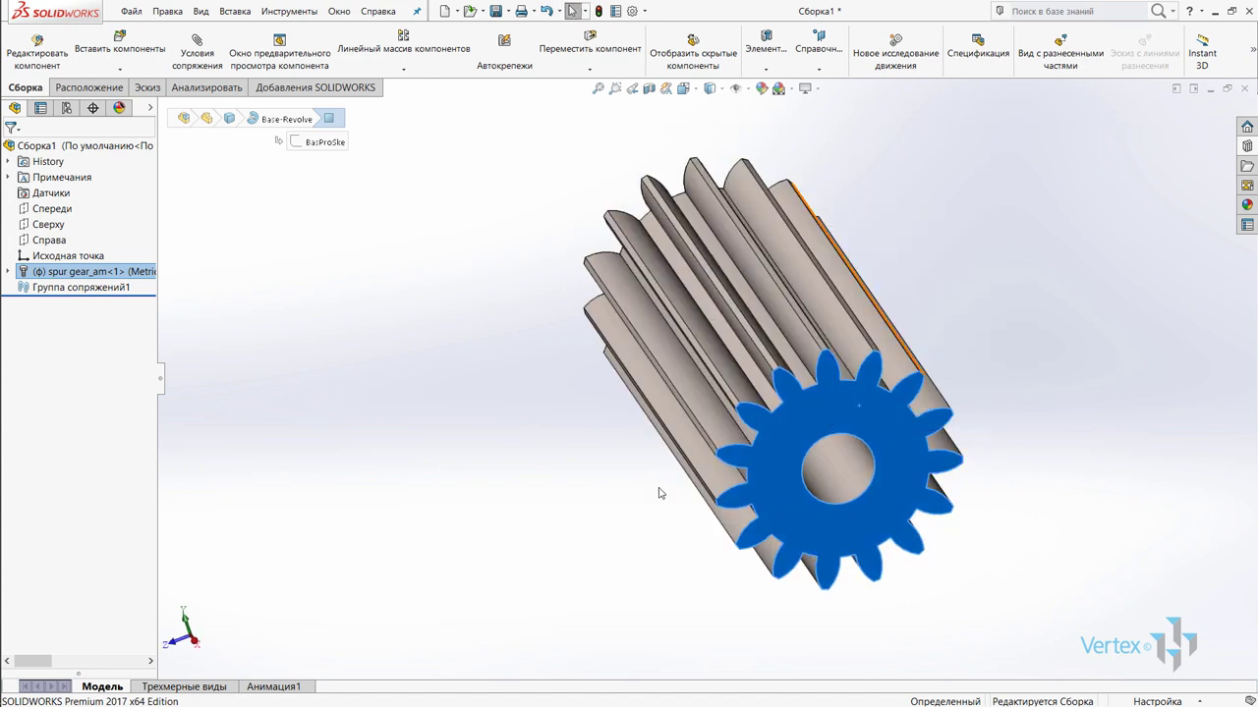
{"action": "left_click", "coordinate": [144, 275]}
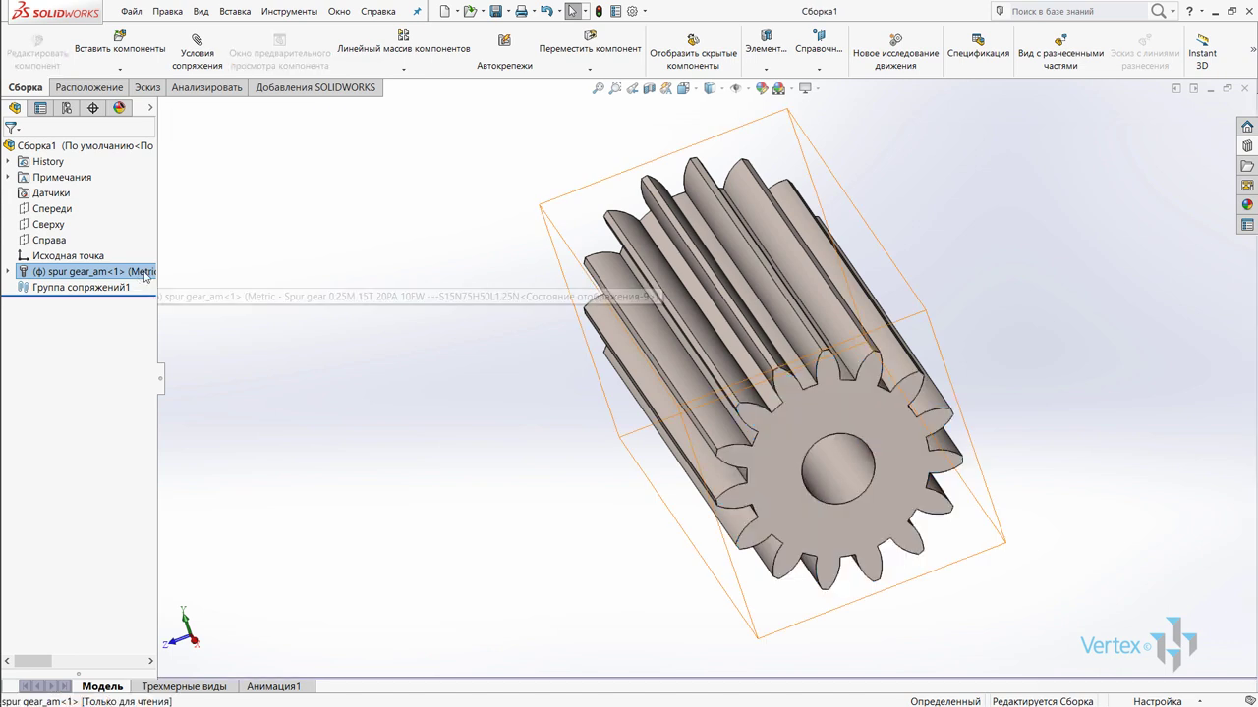
{"action": "right_click", "coordinate": [145, 275]}
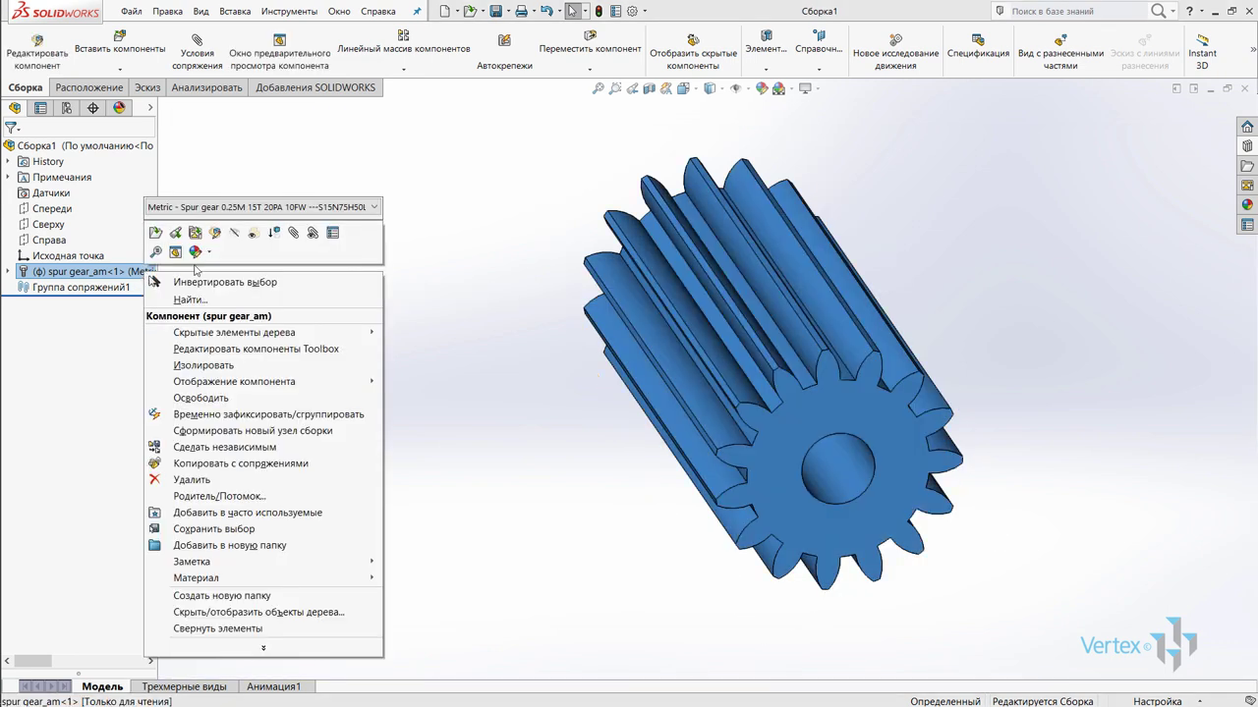
{"action": "left_click", "coordinate": [222, 239]}
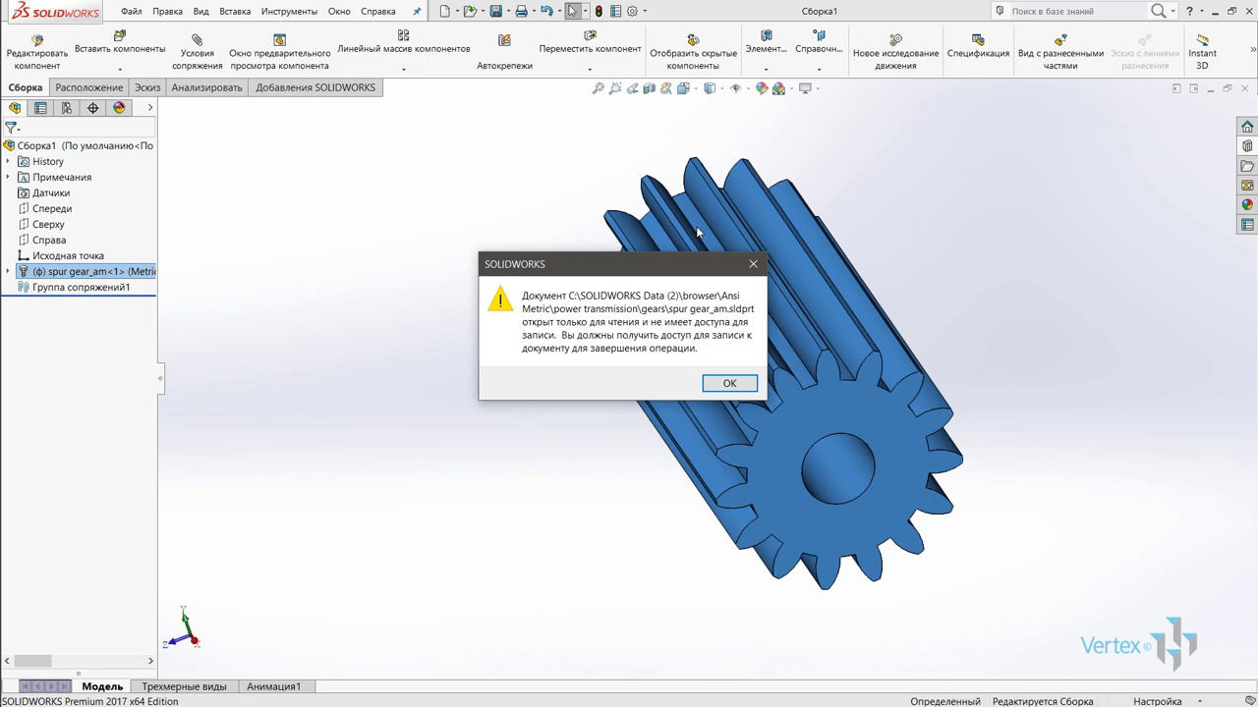
{"action": "left_click", "coordinate": [753, 264]}
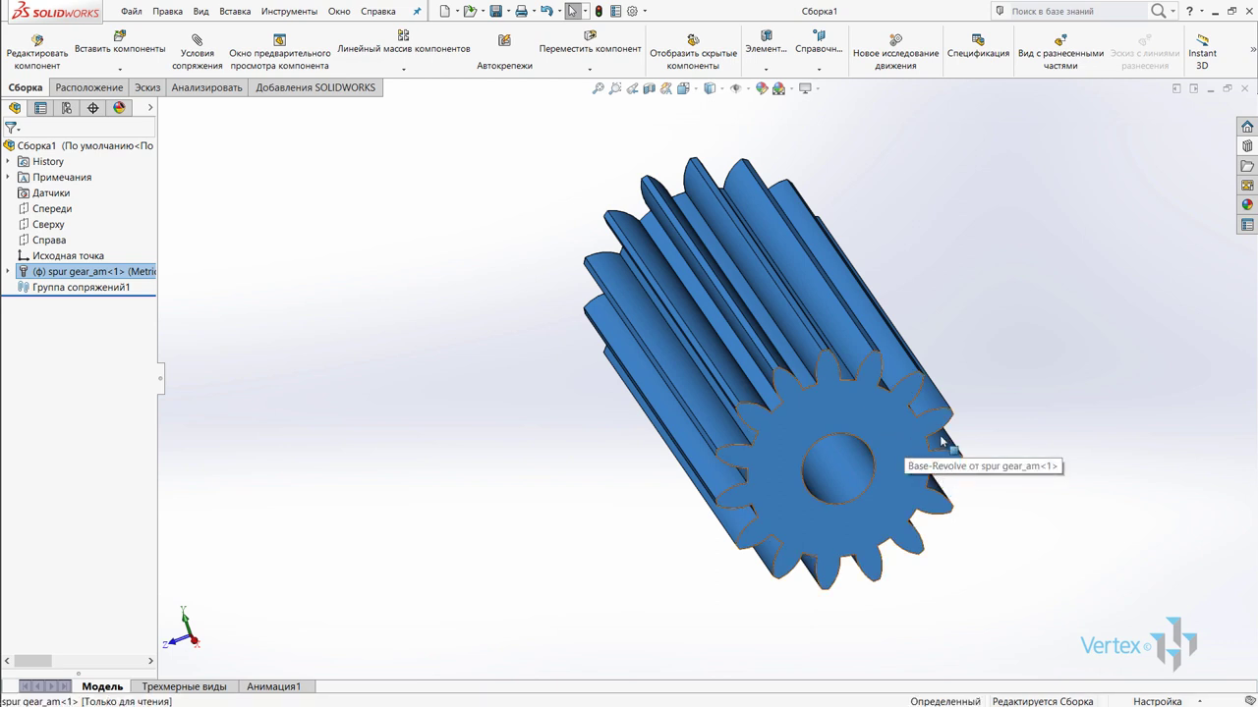
{"action": "left_click", "coordinate": [889, 416]}
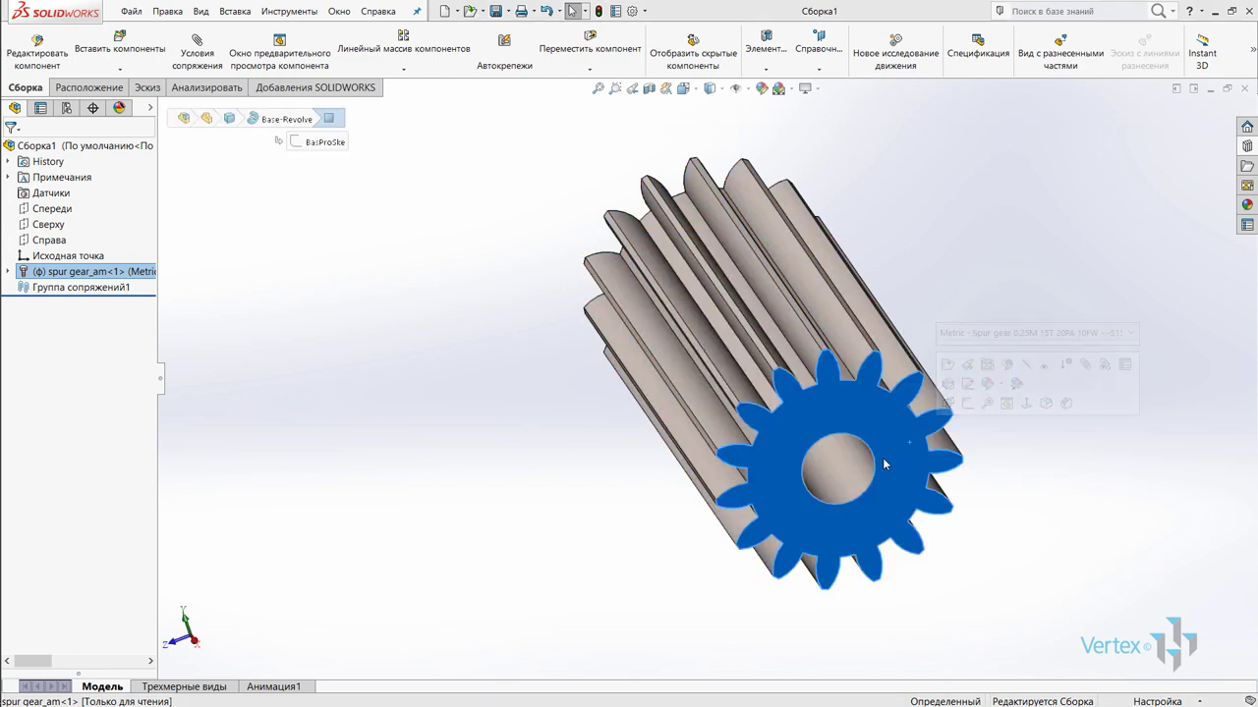
{"action": "scroll", "coordinate": [884, 459], "scroll_direction": "up", "scroll_amount": 3}
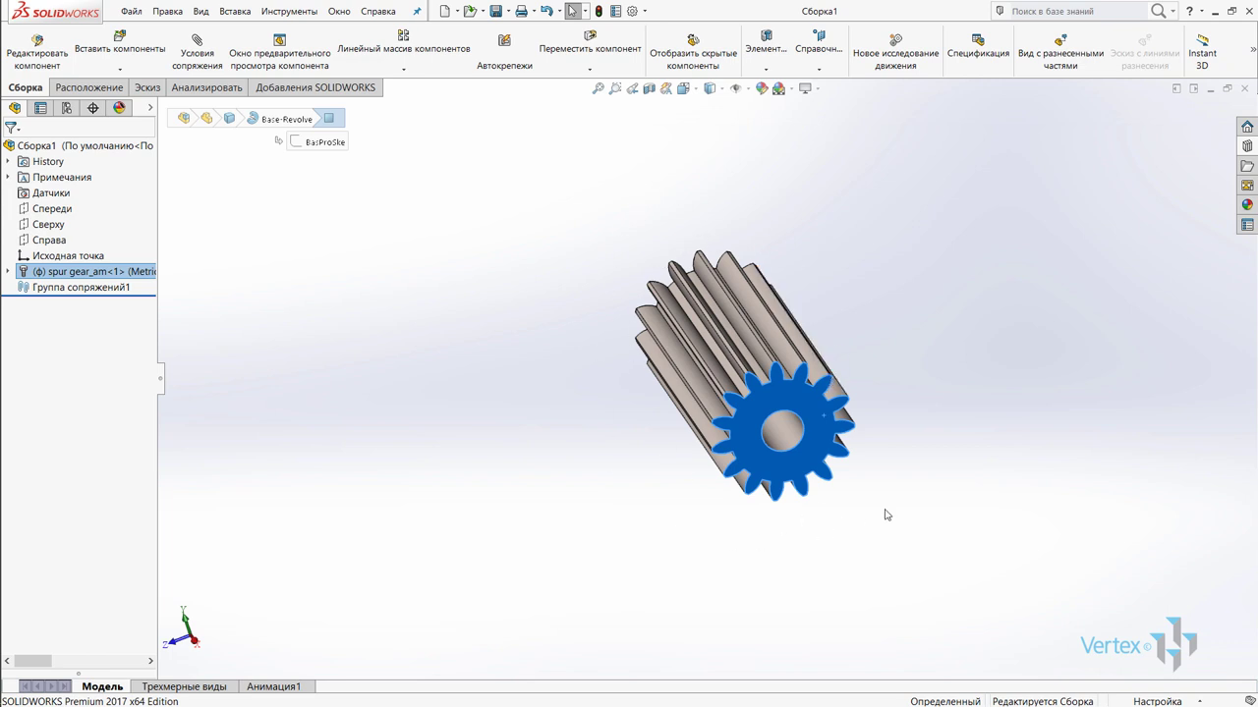
{"action": "left_click", "coordinate": [1247, 146]}
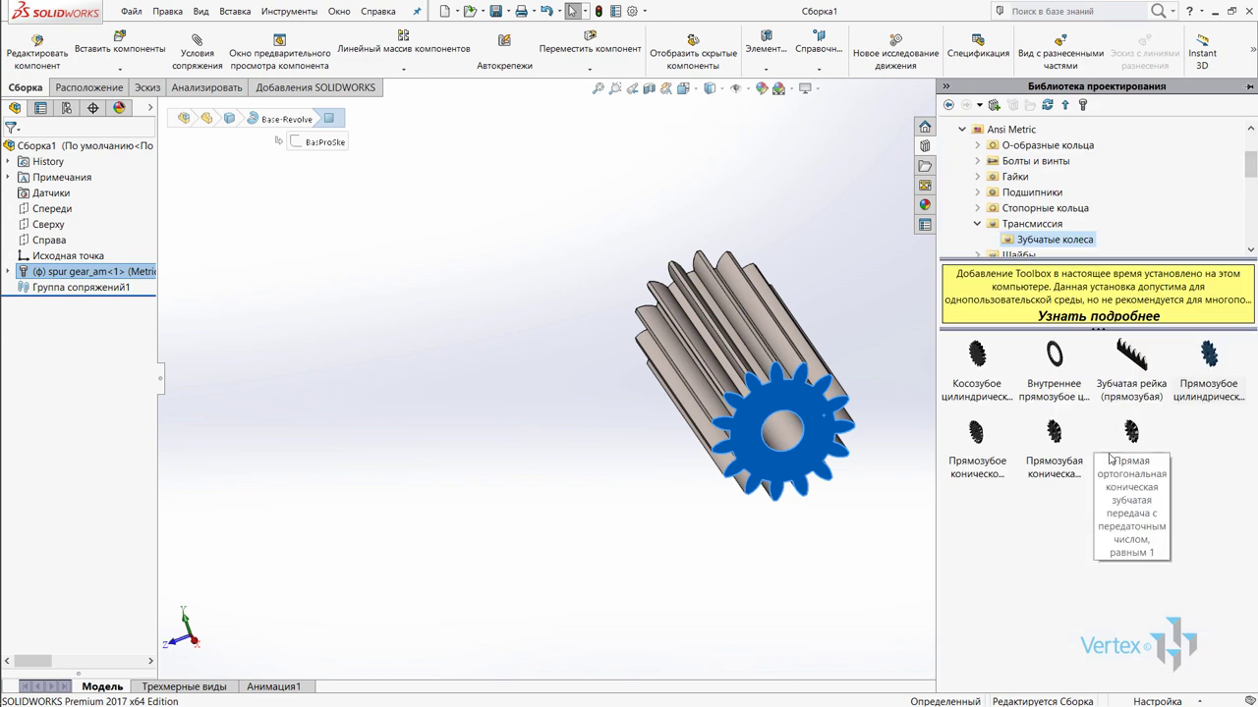
{"action": "left_click", "coordinate": [565, 240]}
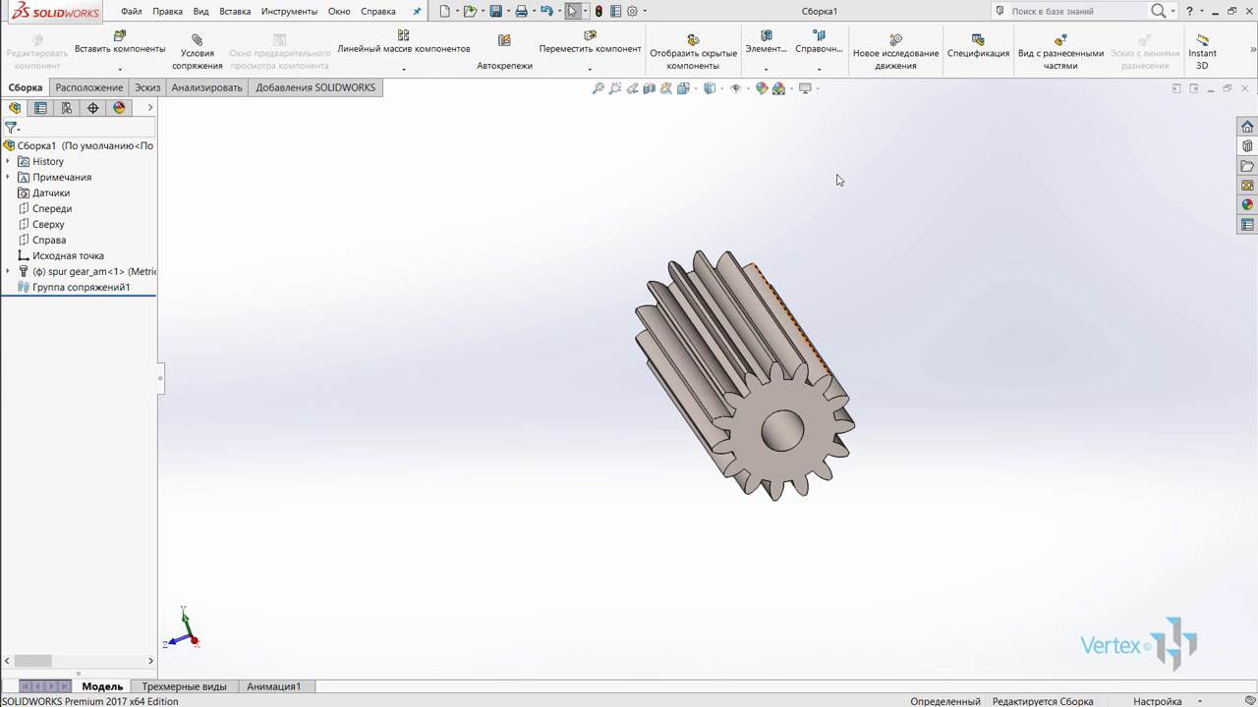
{"action": "mouse_move", "coordinate": [27, 202]}
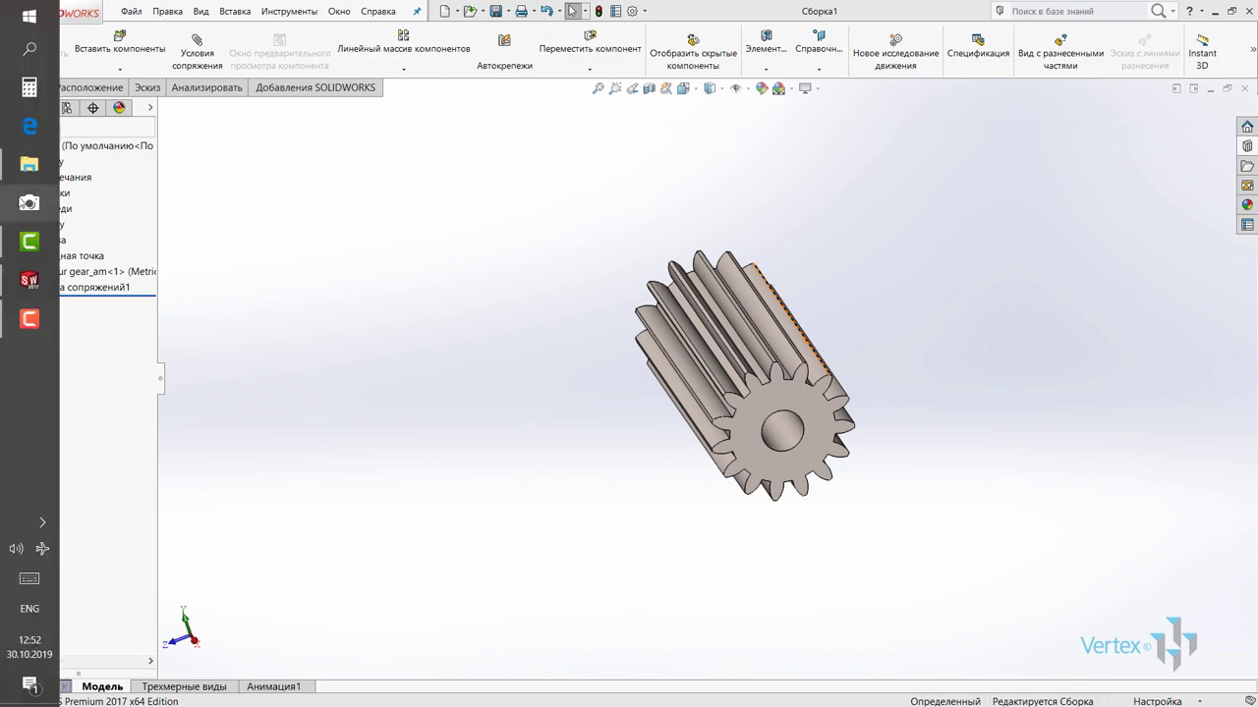
- Launch GearTrax from its shortcut in the Видео\1 folder and close the Explorer window
{"action": "left_click", "coordinate": [30, 164]}
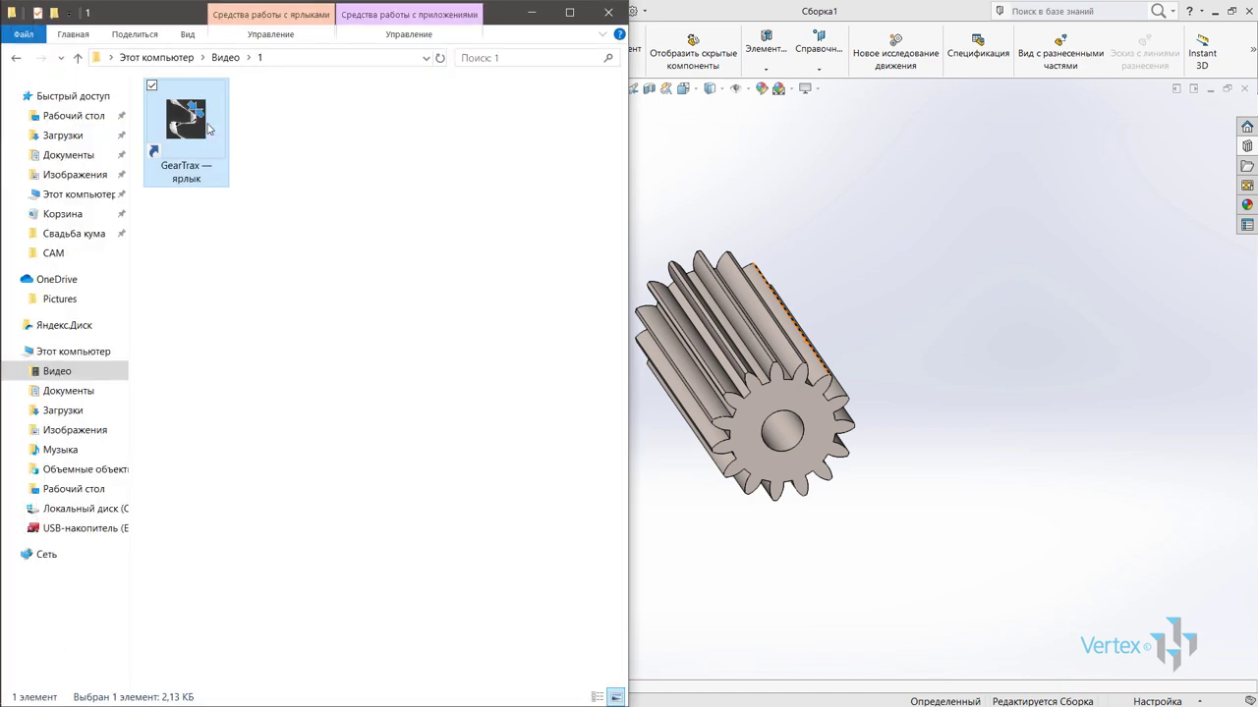
{"action": "double_click", "coordinate": [208, 127]}
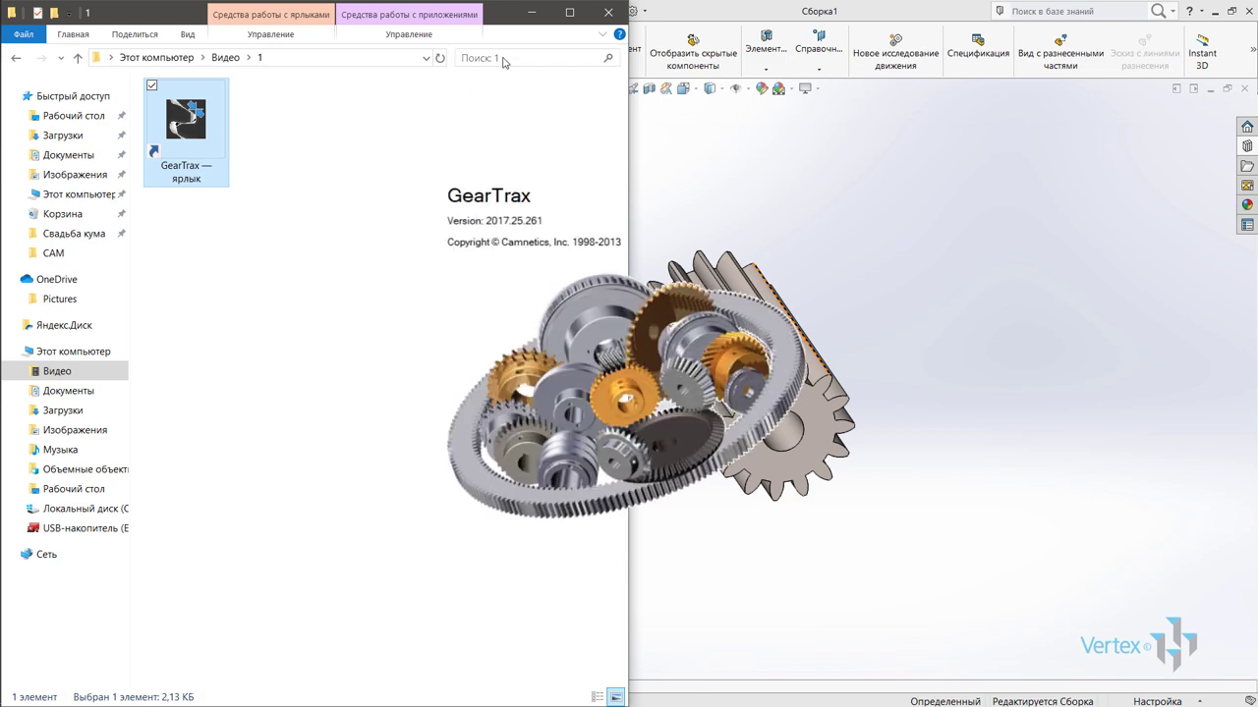
{"action": "left_click", "coordinate": [608, 14]}
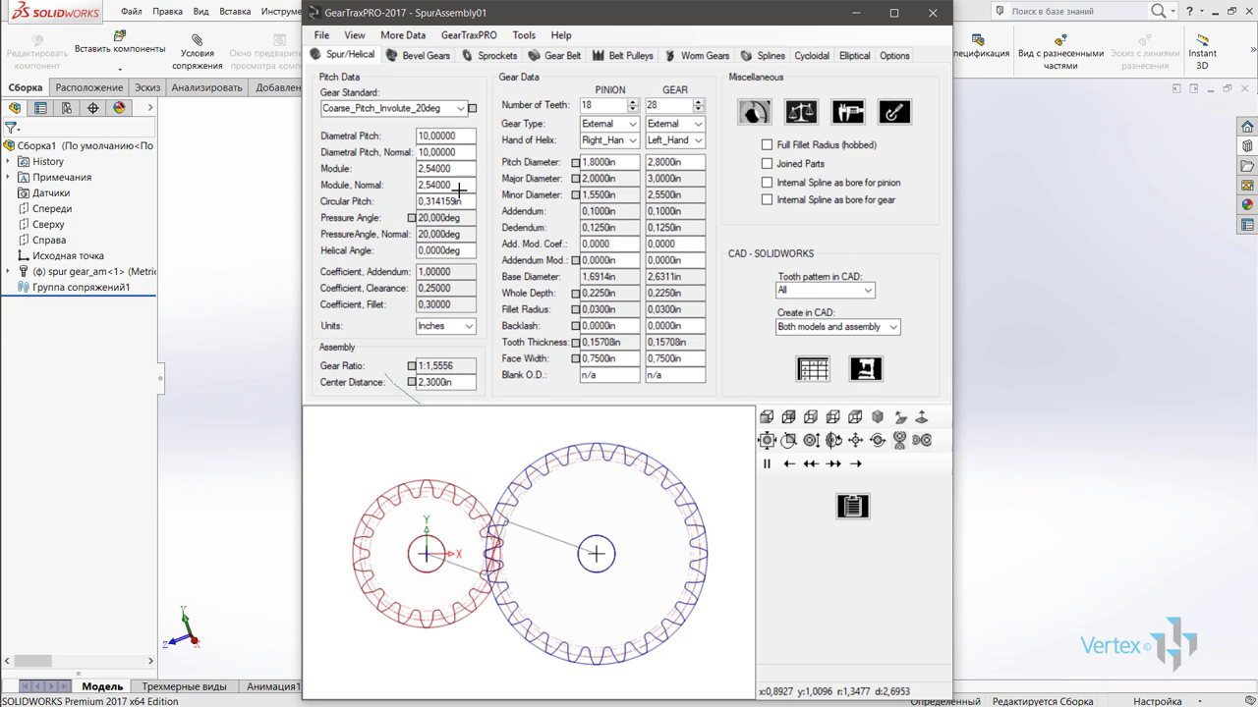
{"action": "left_click", "coordinate": [411, 55]}
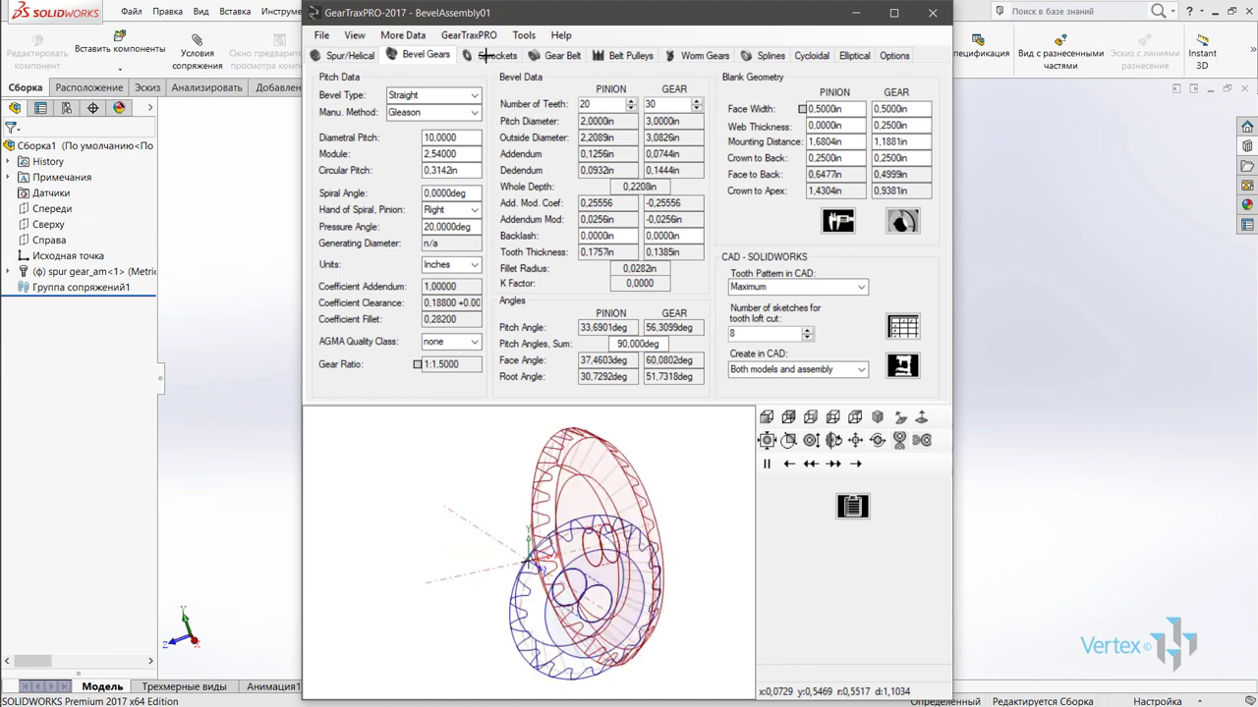
{"action": "left_click", "coordinate": [488, 56]}
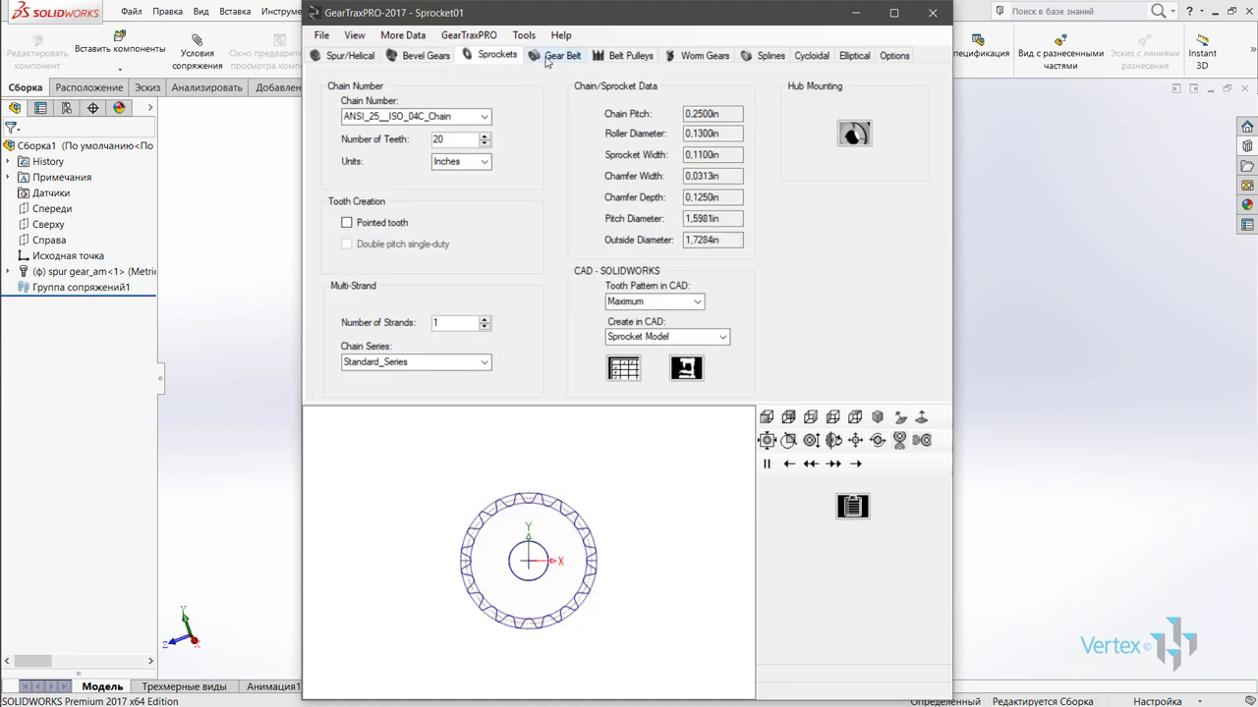
{"action": "left_click", "coordinate": [551, 56]}
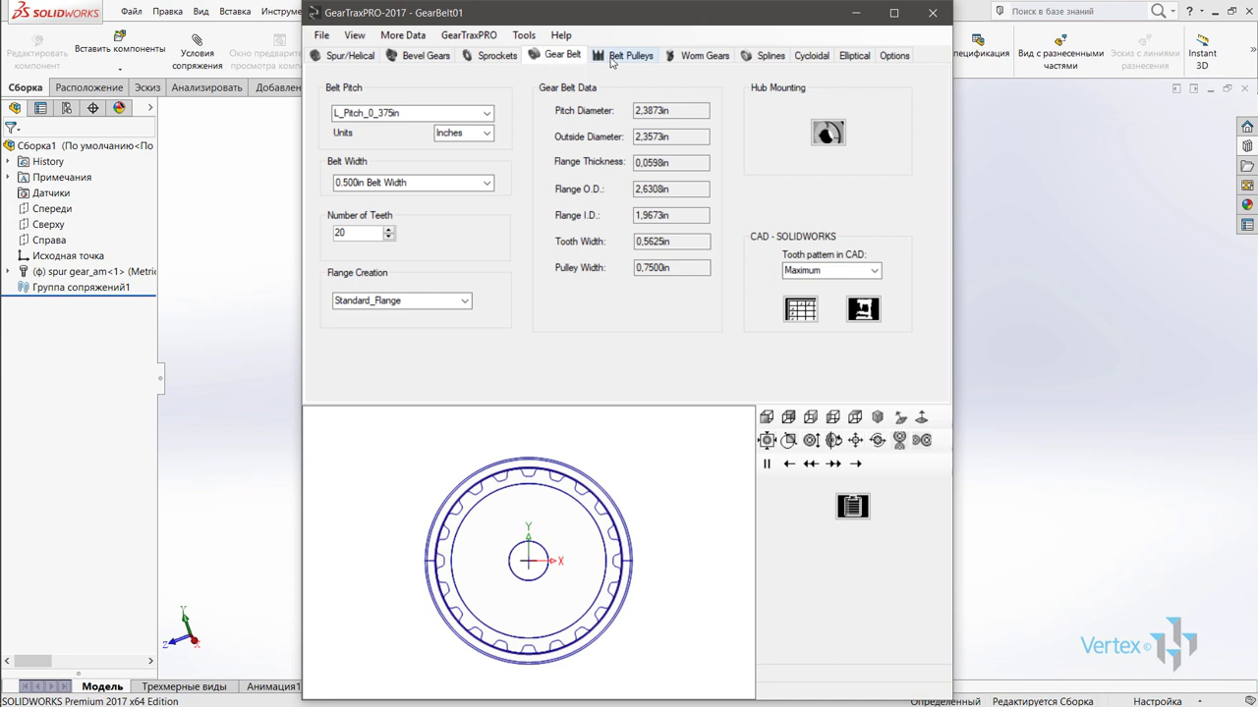
{"action": "left_click", "coordinate": [614, 61]}
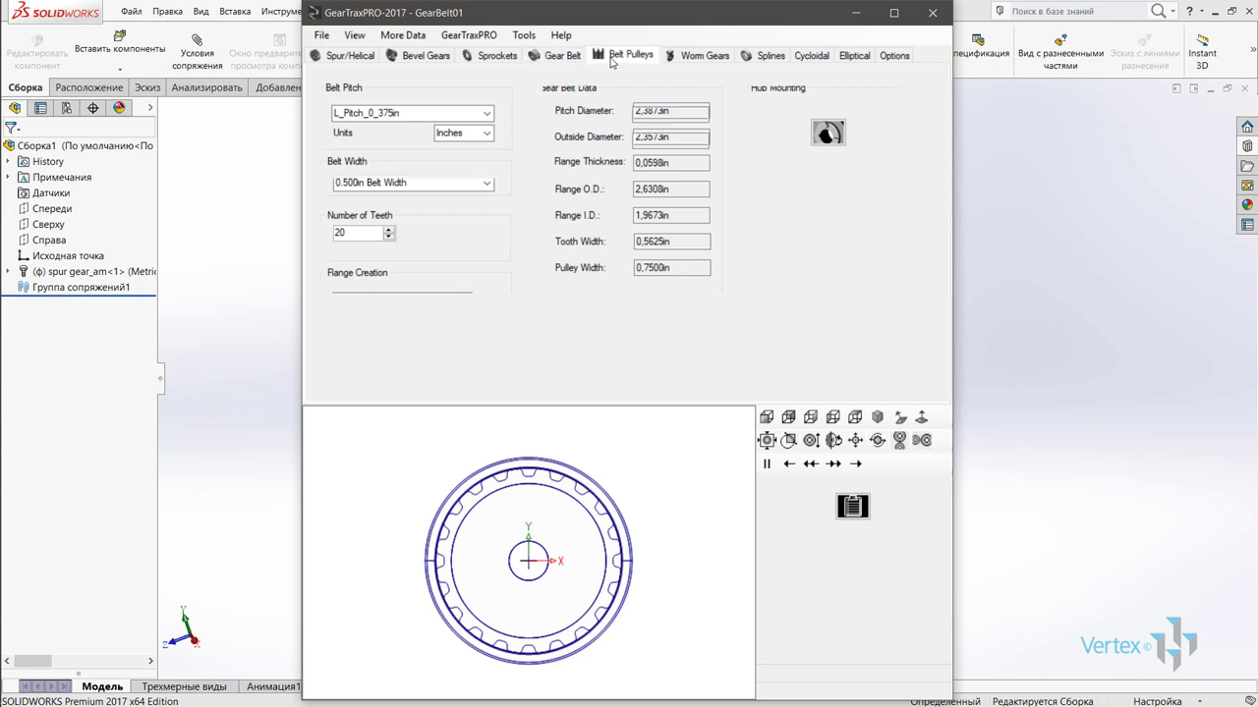
{"action": "left_click", "coordinate": [704, 56]}
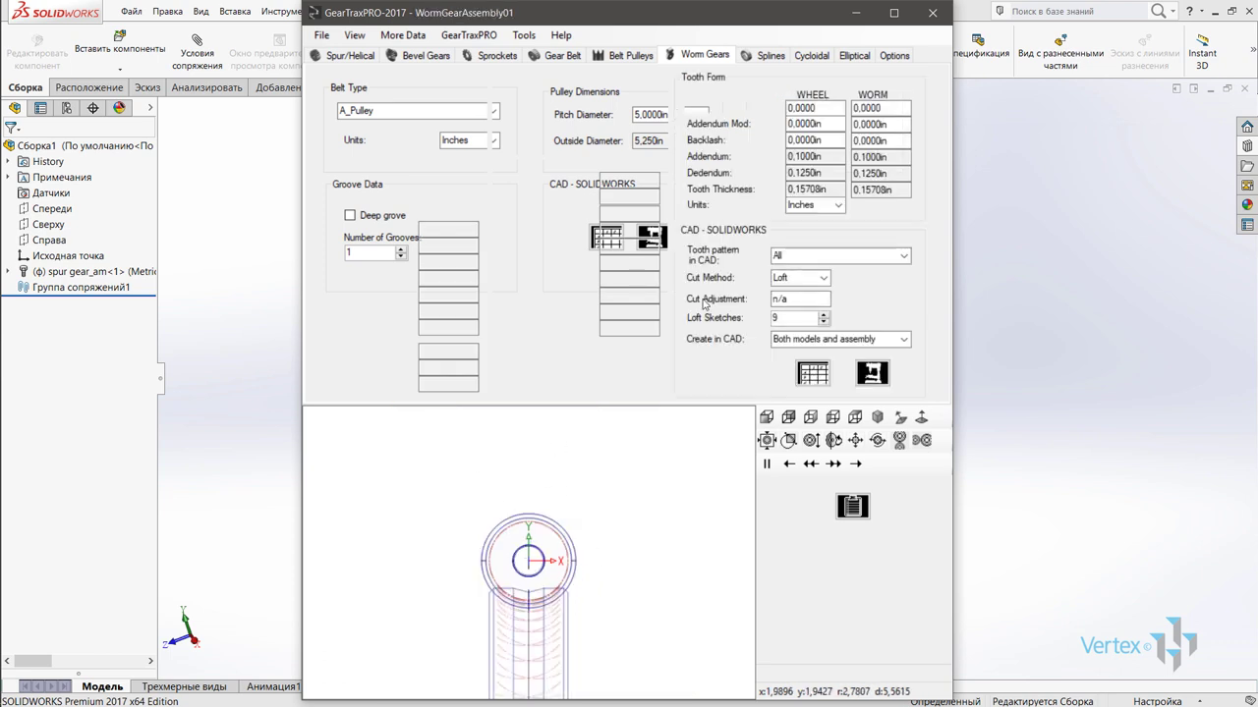
{"action": "left_click", "coordinate": [772, 57]}
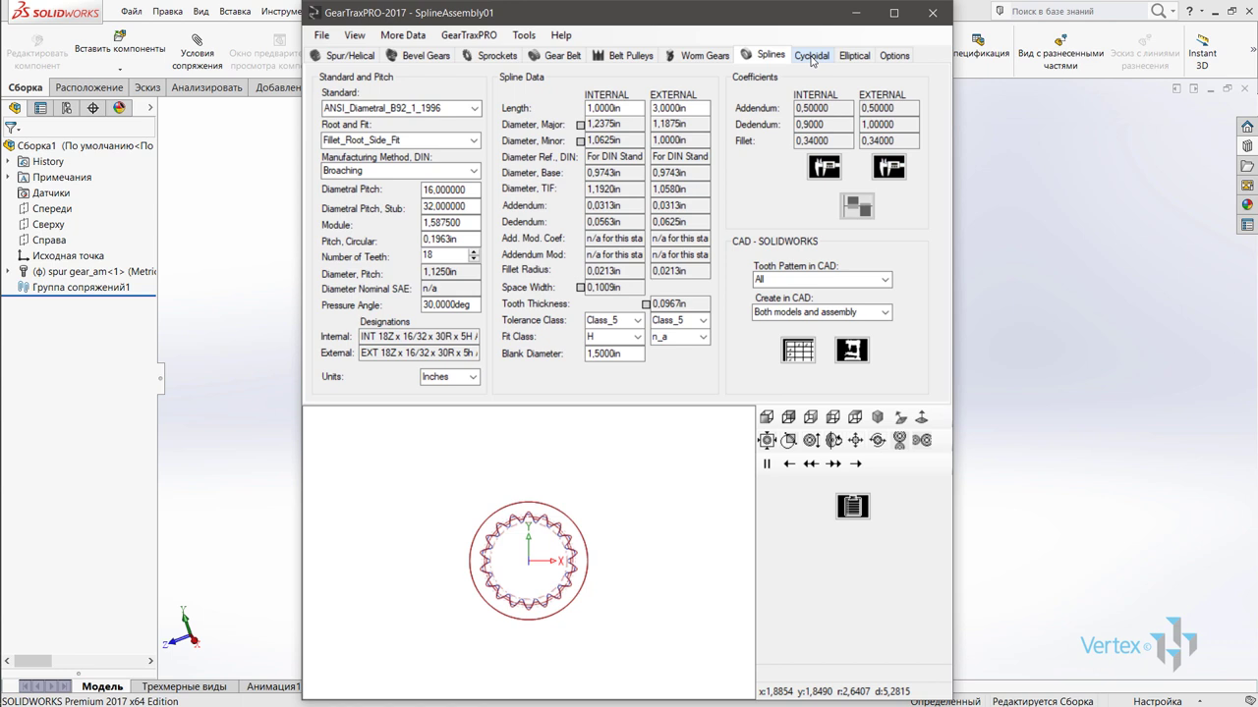
{"action": "left_click", "coordinate": [812, 57]}
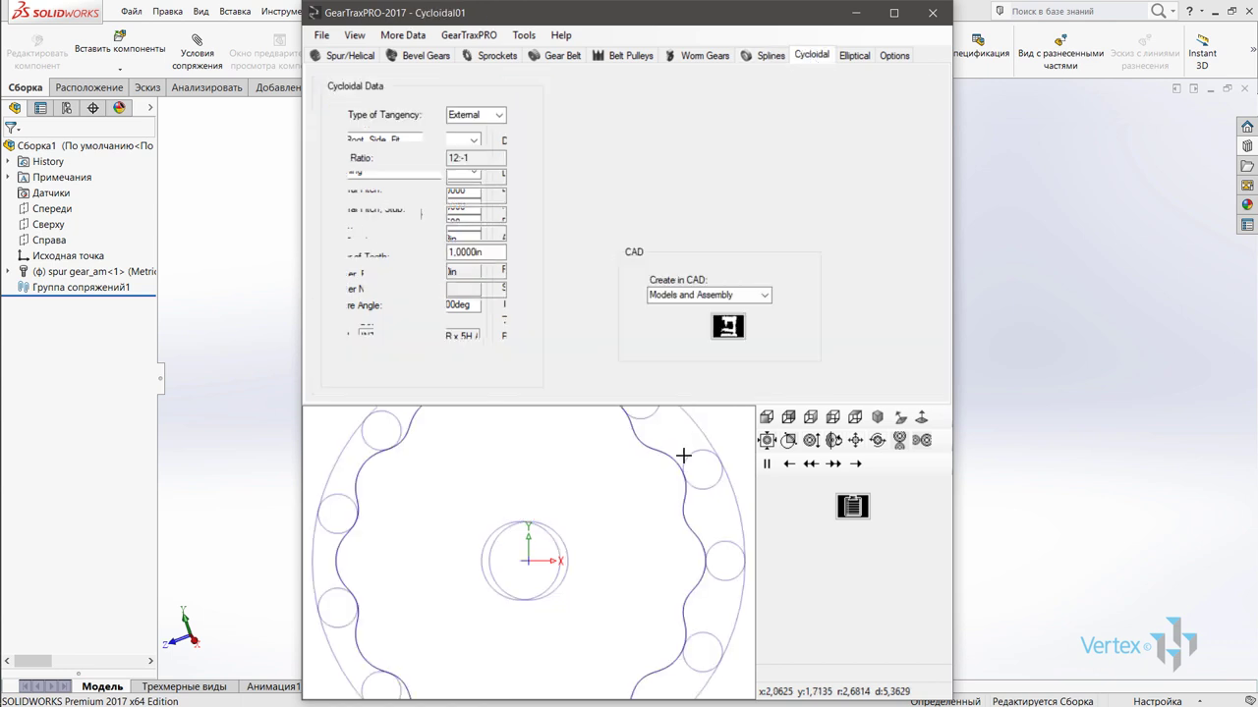
{"action": "scroll", "coordinate": [551, 557], "scroll_direction": "down", "scroll_amount": 2}
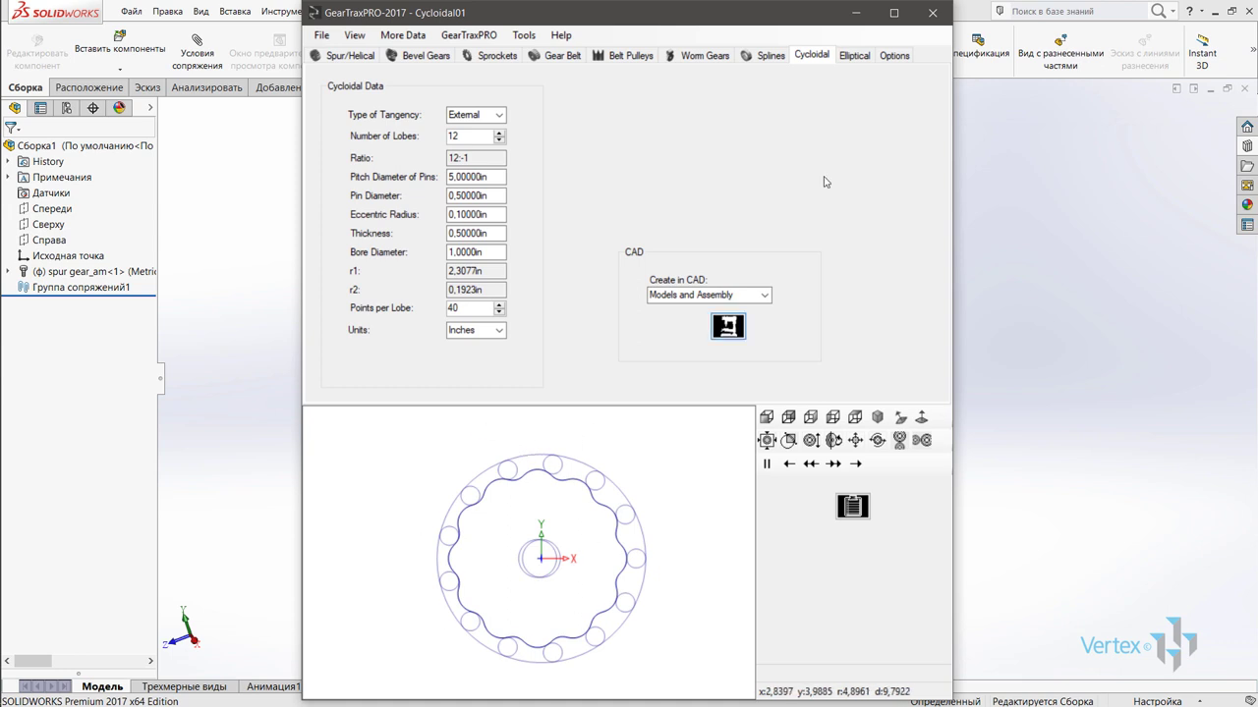
{"action": "left_click", "coordinate": [854, 57]}
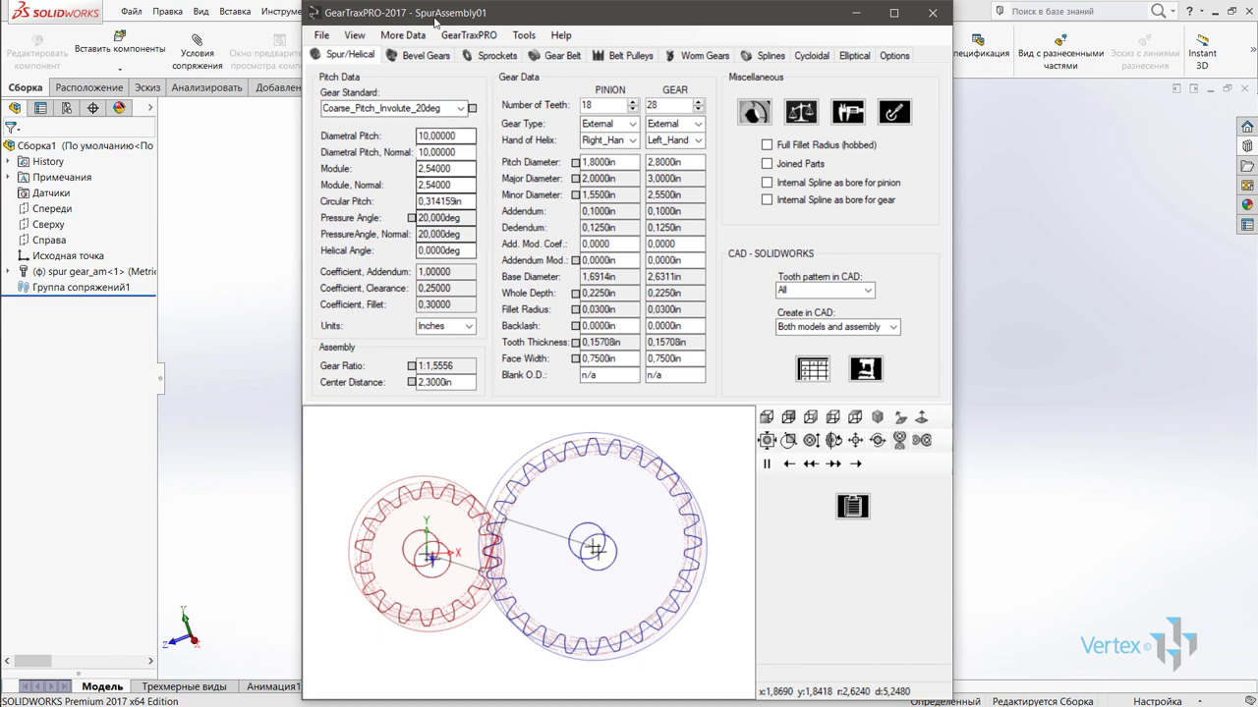
- Choose the Free_Form gear standard, review its module and coefficients, and switch units to Metric
{"action": "left_click", "coordinate": [461, 108]}
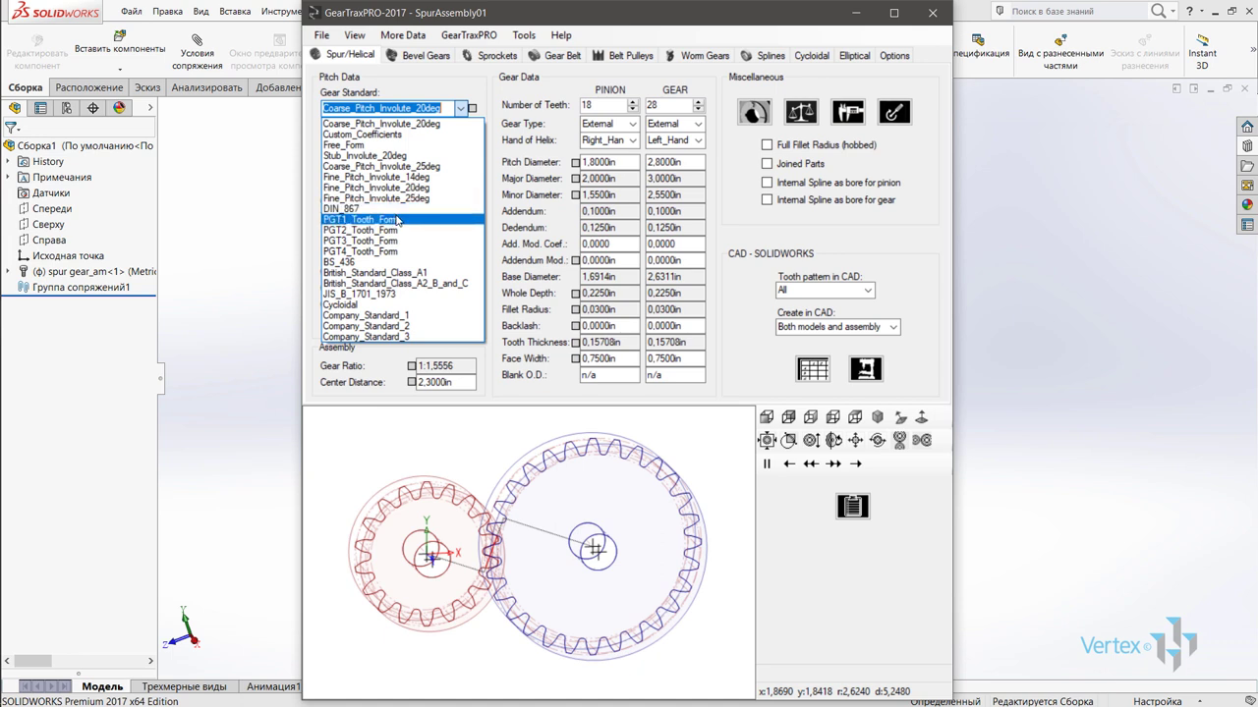
{"action": "left_click", "coordinate": [379, 146]}
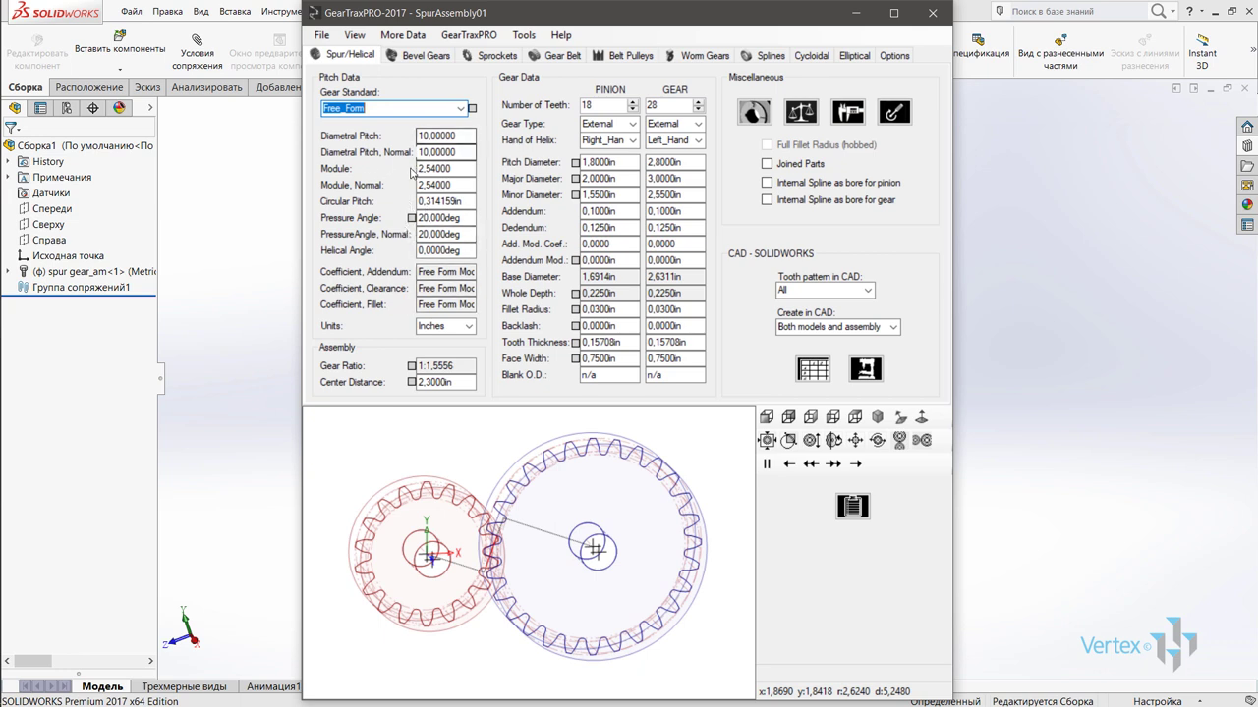
{"action": "mouse_move", "coordinate": [440, 168]}
{"action": "left_mouse_down"}
{"action": "mouse_move", "coordinate": [452, 168]}
{"action": "mouse_move", "coordinate": [432, 136]}
{"action": "mouse_move", "coordinate": [452, 152]}
{"action": "left_mouse_up"}
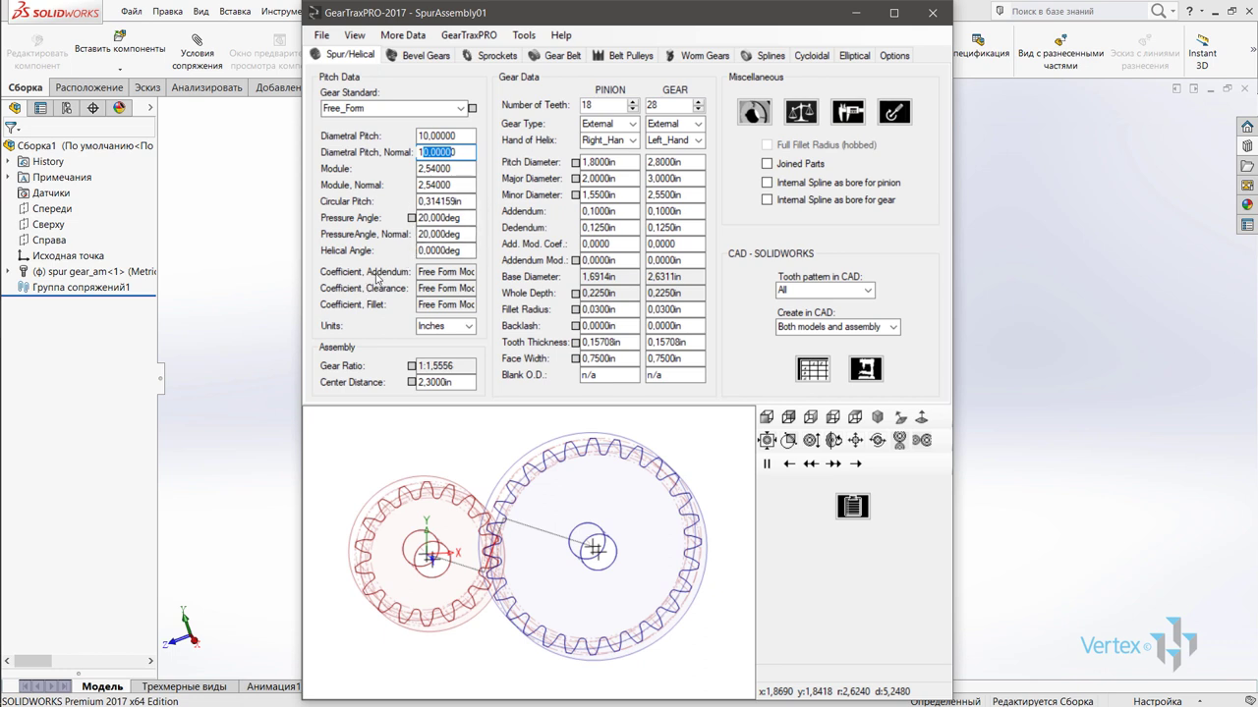
{"action": "left_click", "coordinate": [425, 272]}
{"action": "left_click_drag", "start_coordinate": [435, 288], "coordinate": [470, 288]}
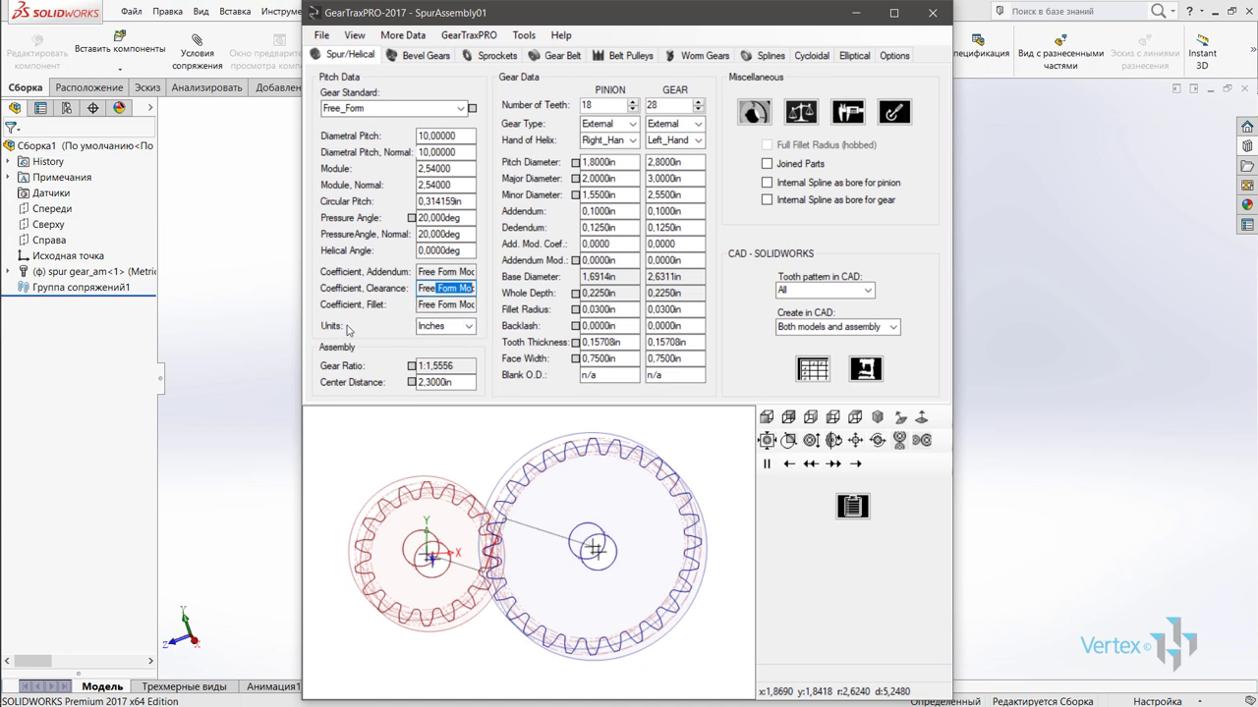
{"action": "left_click", "coordinate": [465, 330]}
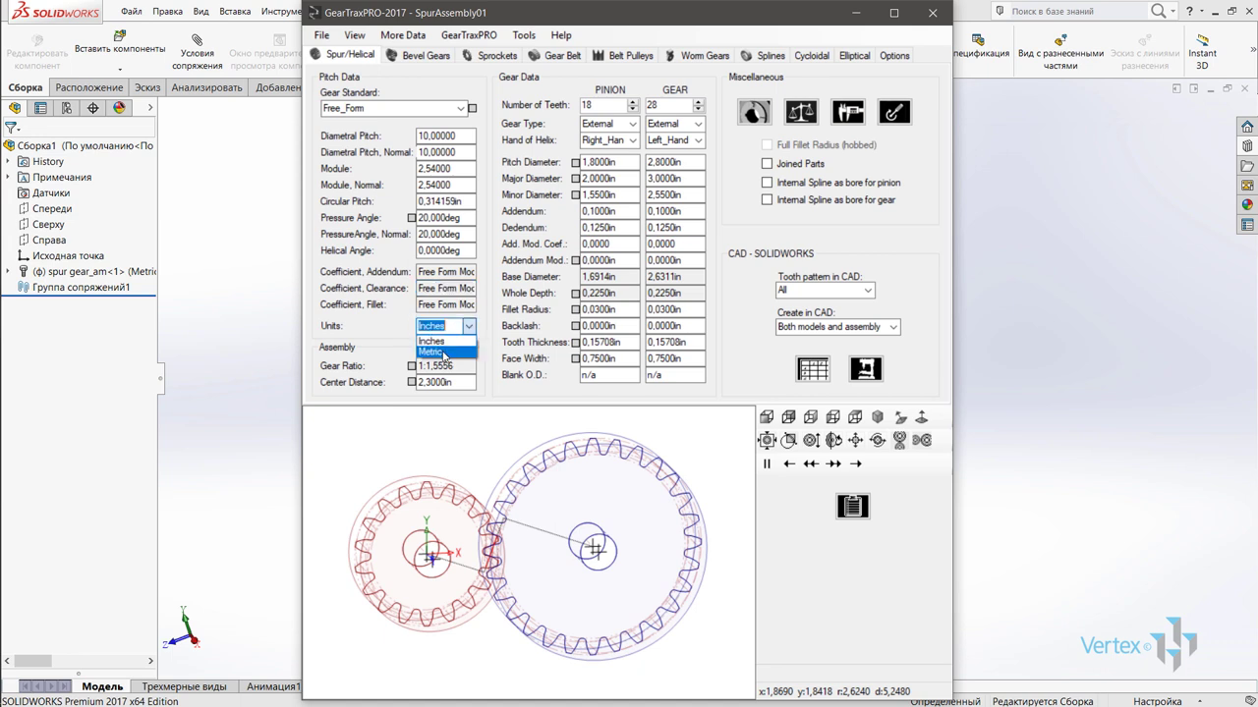
{"action": "left_click", "coordinate": [444, 356]}
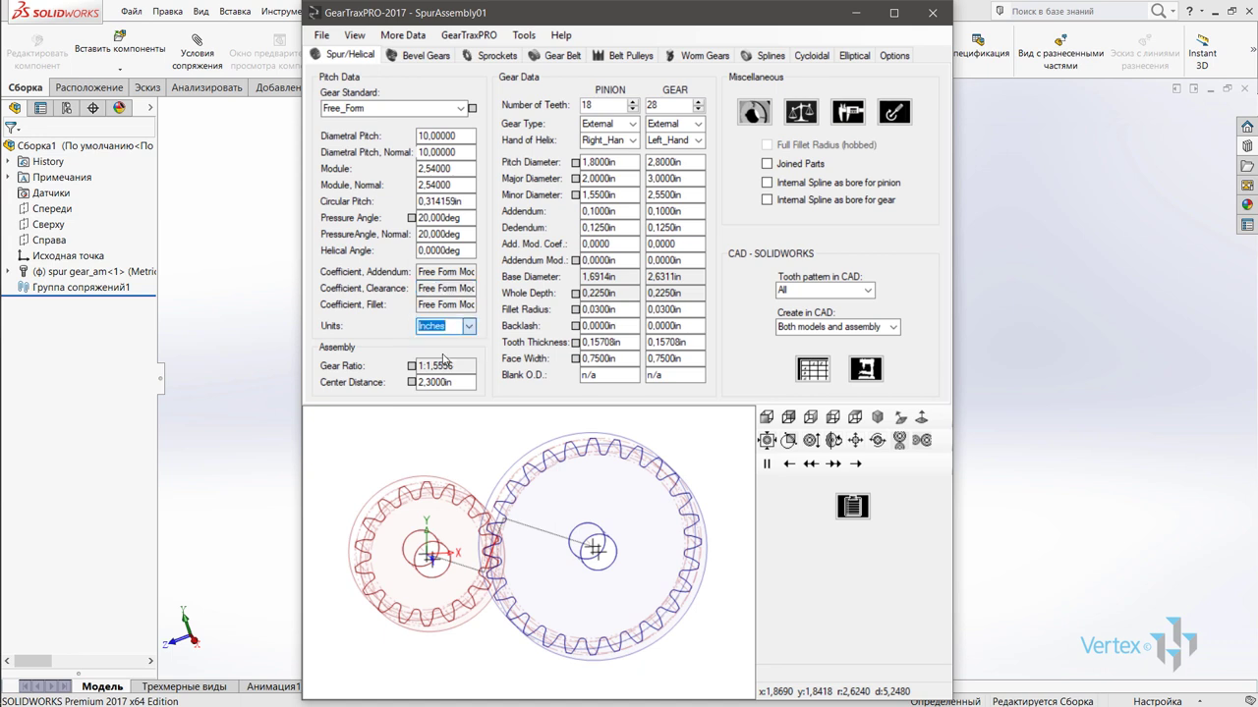
- Try a 40° normal pressure angle
{"action": "double_click", "coordinate": [442, 234]}
{"action": "type", "text": "40"}
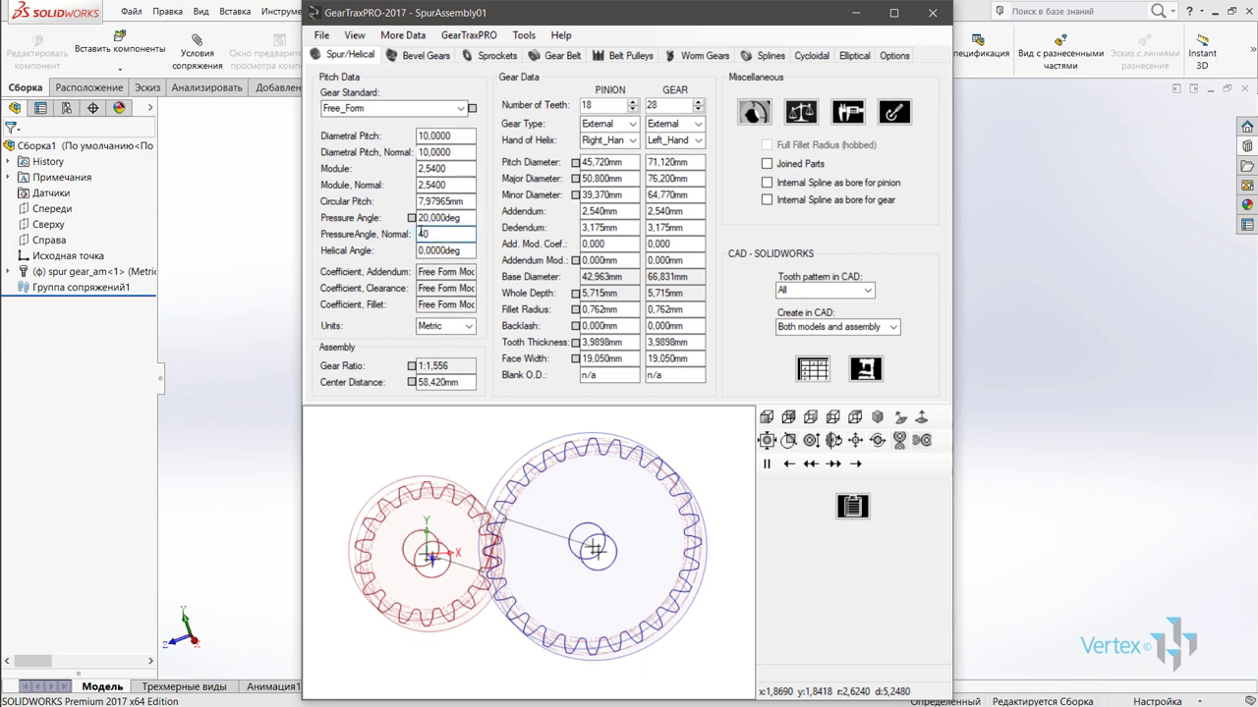
{"action": "key", "text": "Return"}
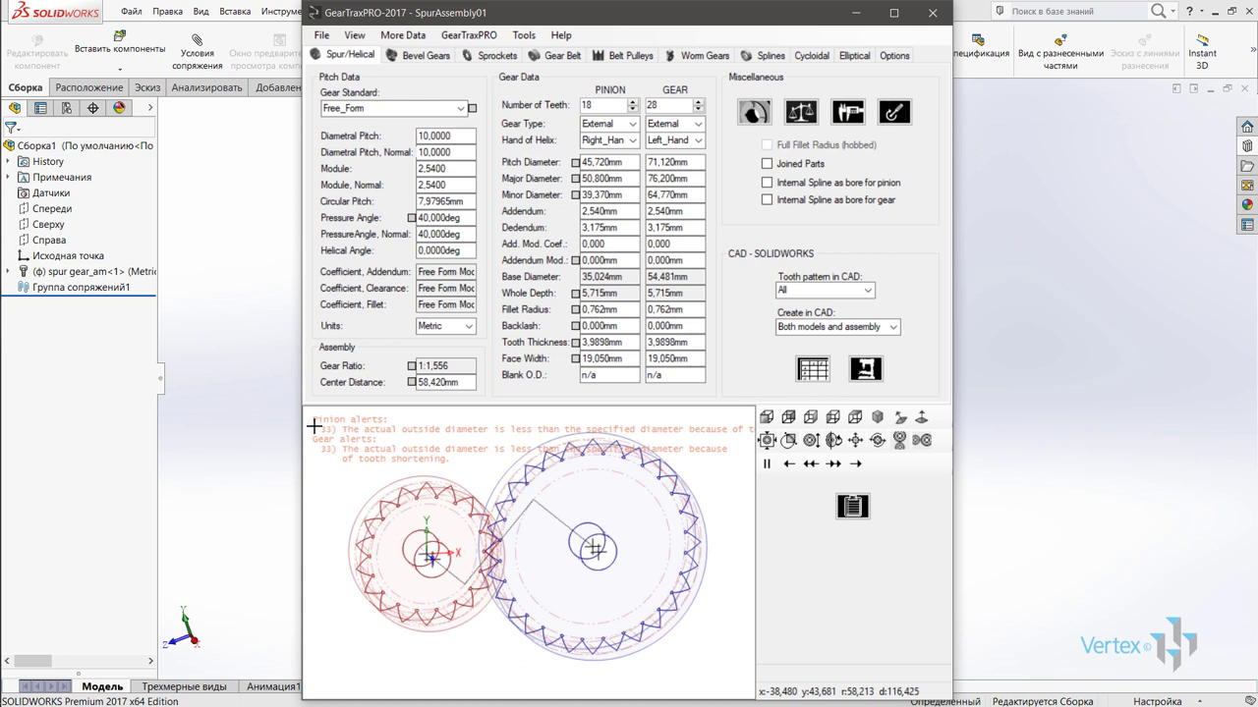
- Restore the normal pressure angle to 20° and select the gear ratio value
{"action": "double_click", "coordinate": [442, 234]}
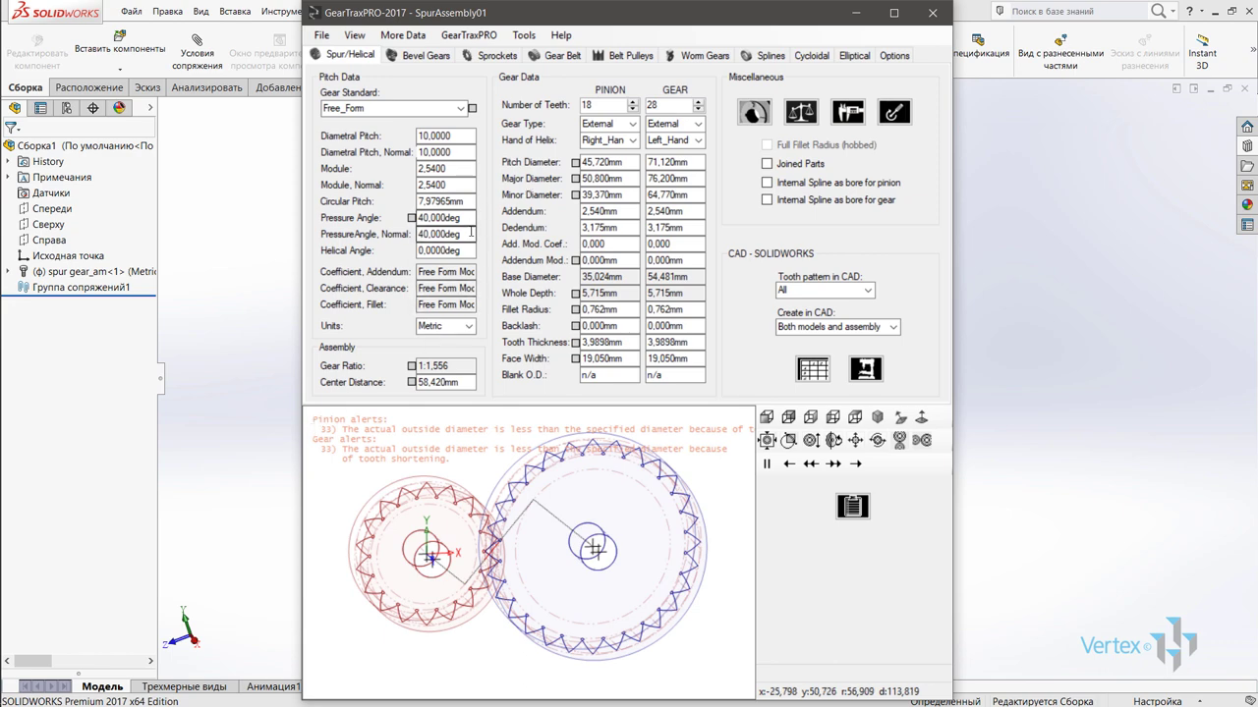
{"action": "type", "text": "20"}
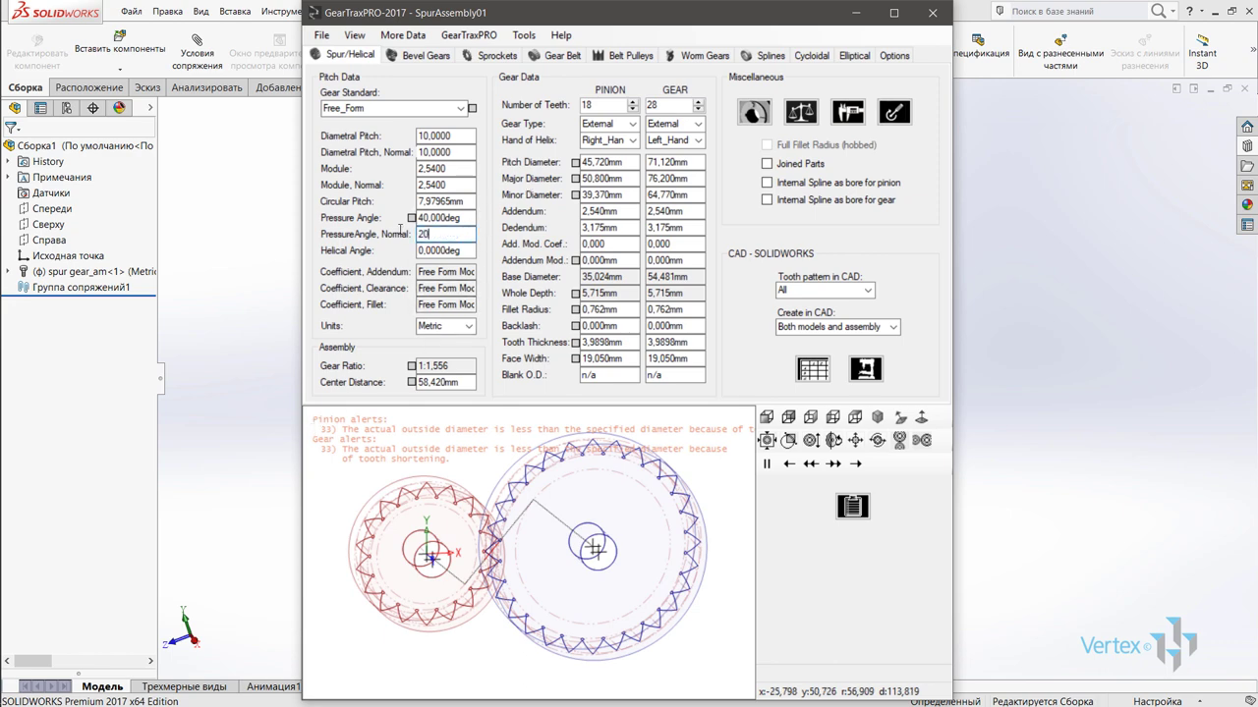
{"action": "key", "text": "Return"}
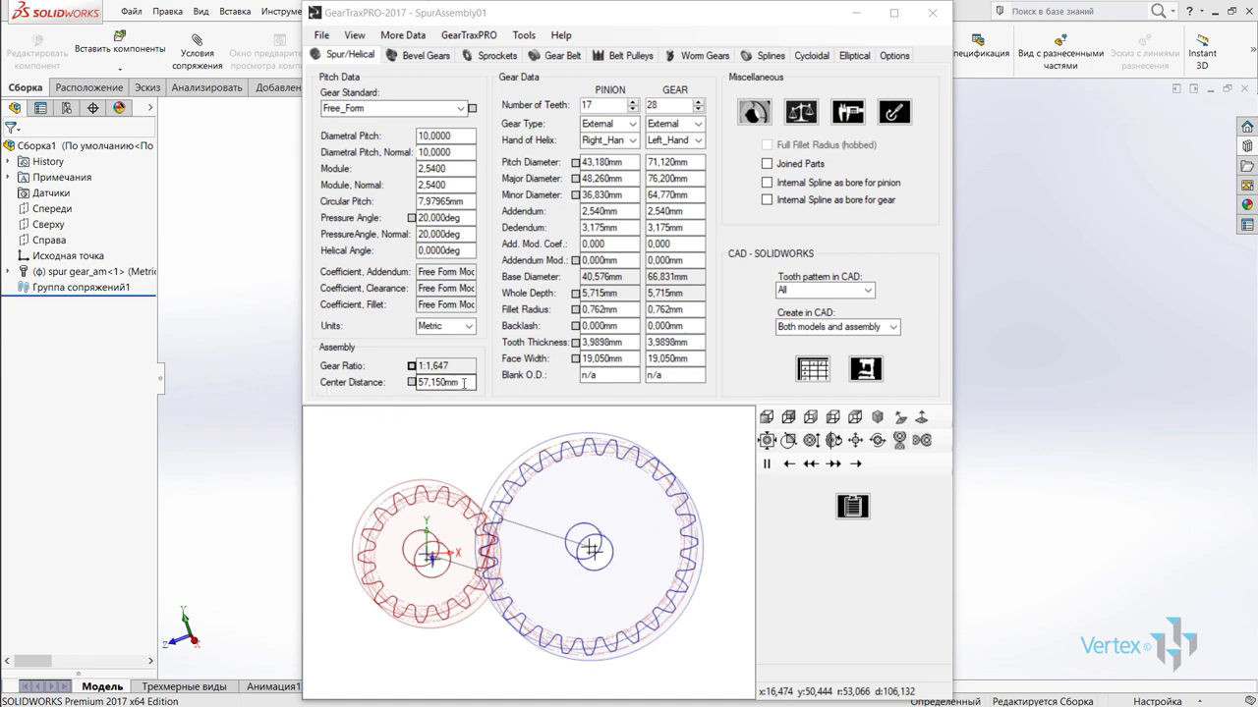
{"action": "left_click_drag", "start_coordinate": [461, 365], "coordinate": [425, 366]}
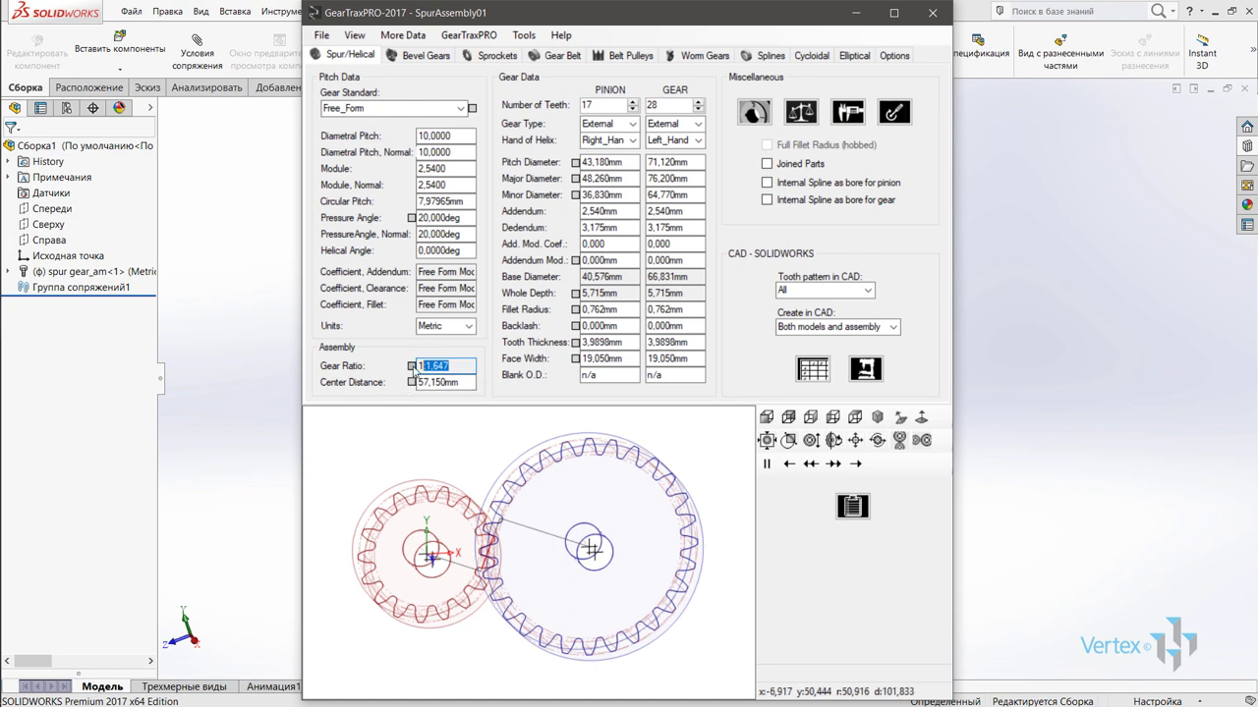
- In the hunting mesh analysis, compare pinion tooth counts and settle on 16, then close it
{"action": "left_click", "coordinate": [412, 366]}
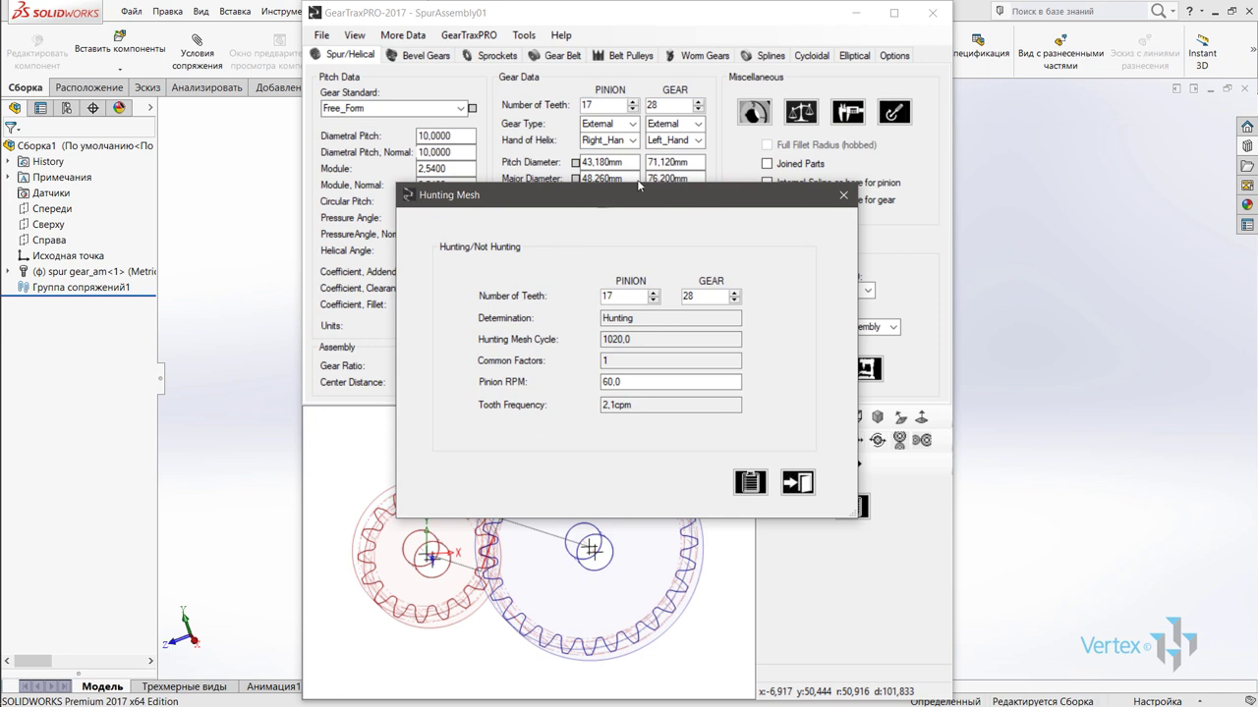
{"action": "left_click_drag", "start_coordinate": [646, 199], "coordinate": [798, 76]}
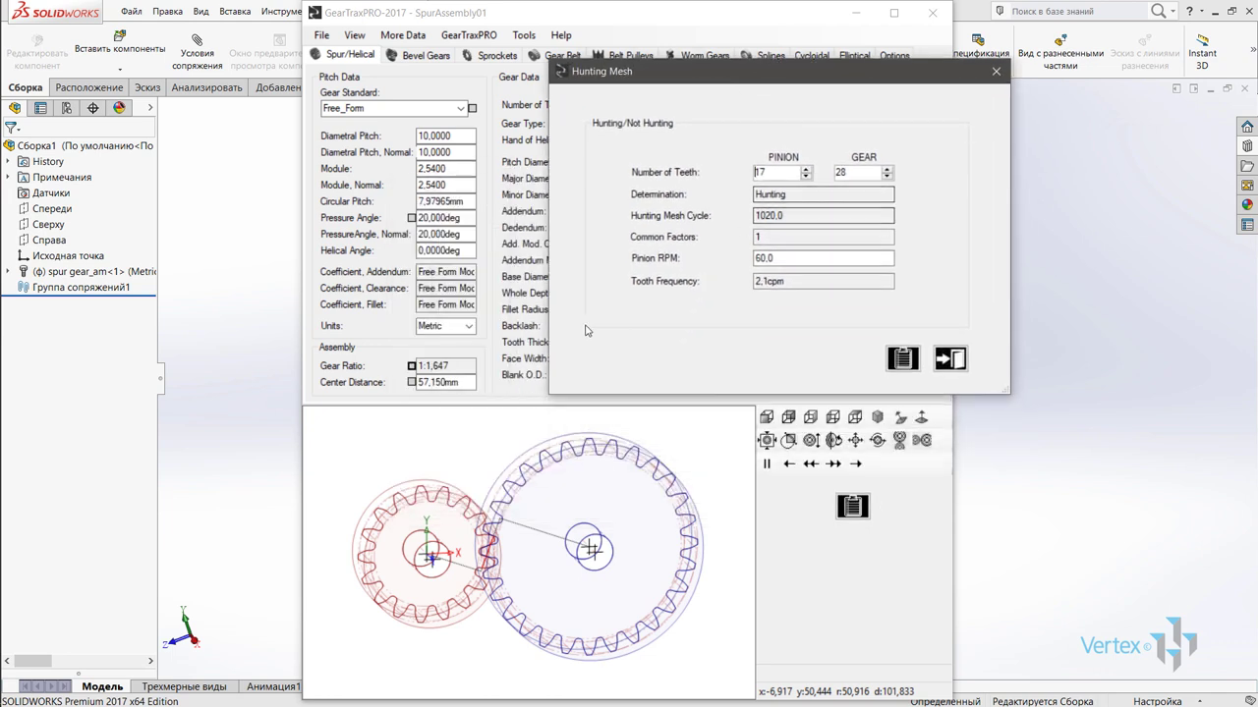
{"action": "left_click", "coordinate": [807, 172]}
{"action": "left_click", "coordinate": [806, 178]}
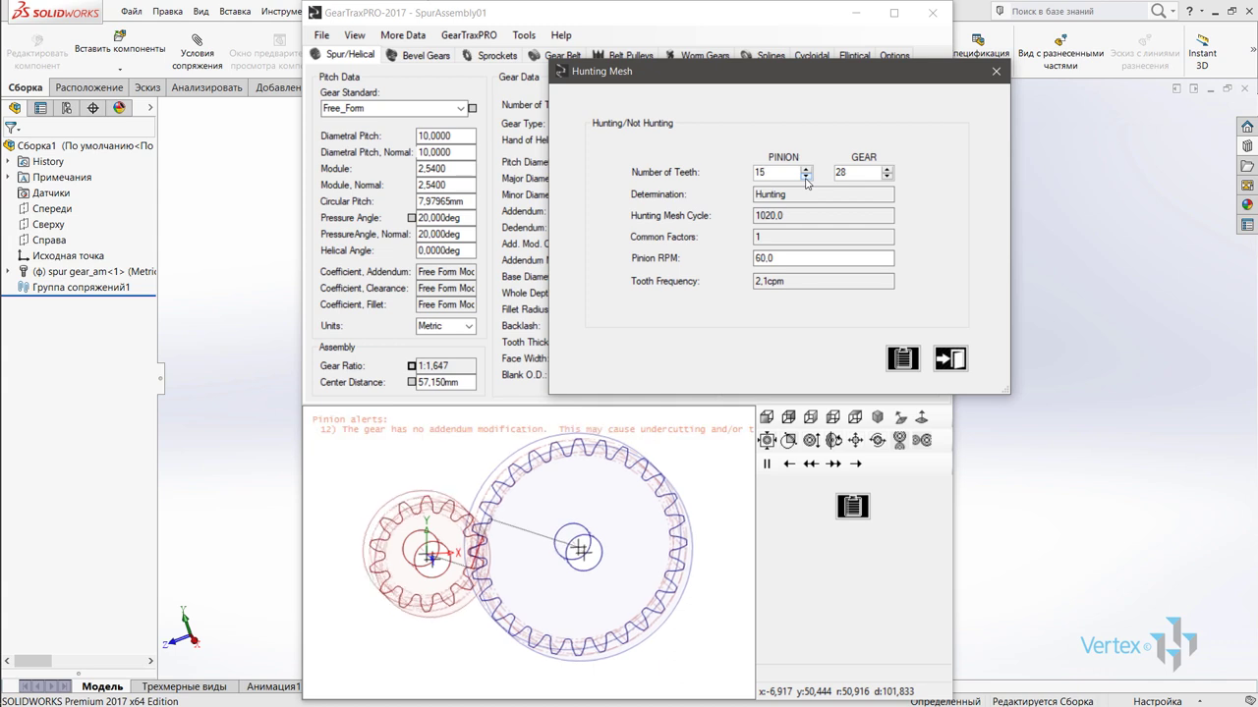
{"action": "left_click", "coordinate": [806, 179]}
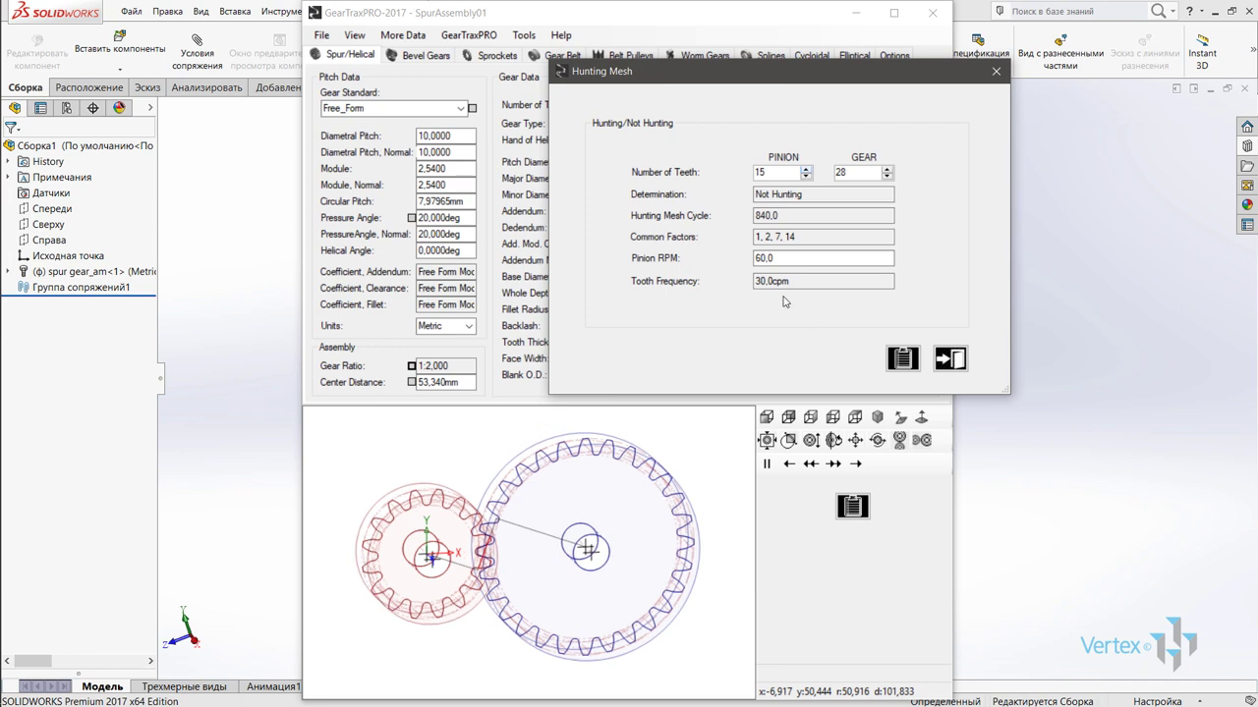
{"action": "key", "text": "Up"}
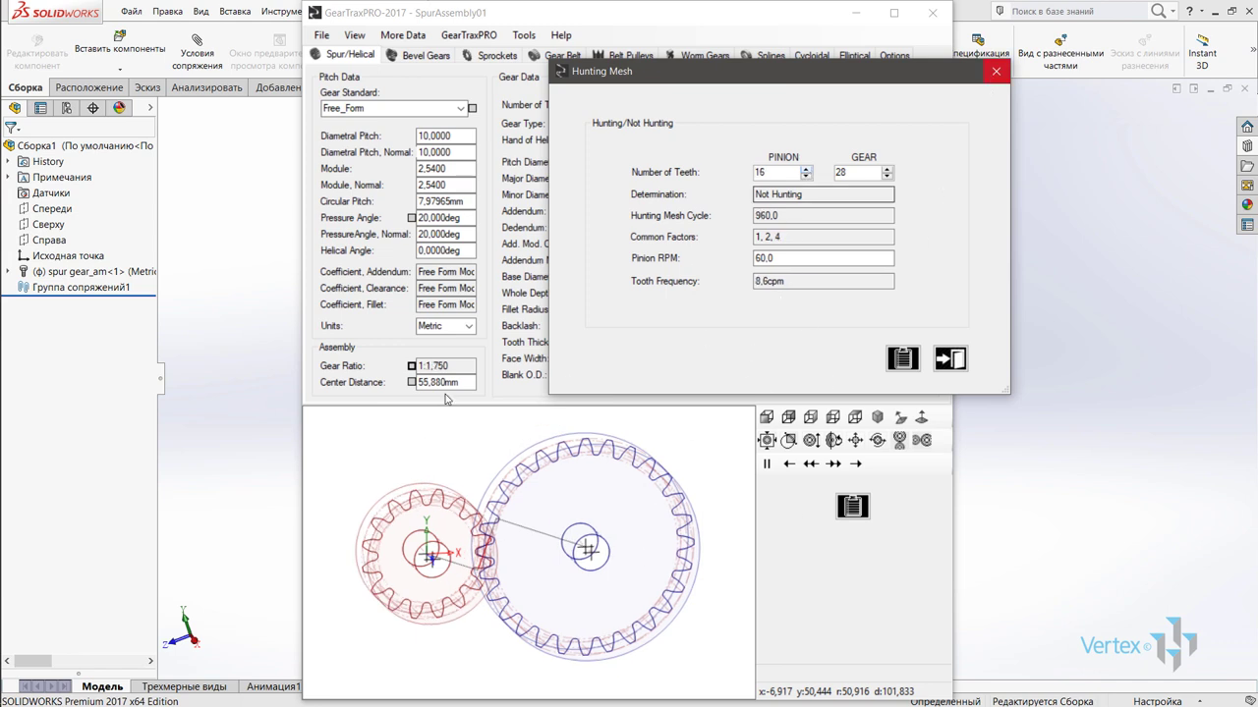
{"action": "left_click", "coordinate": [995, 70]}
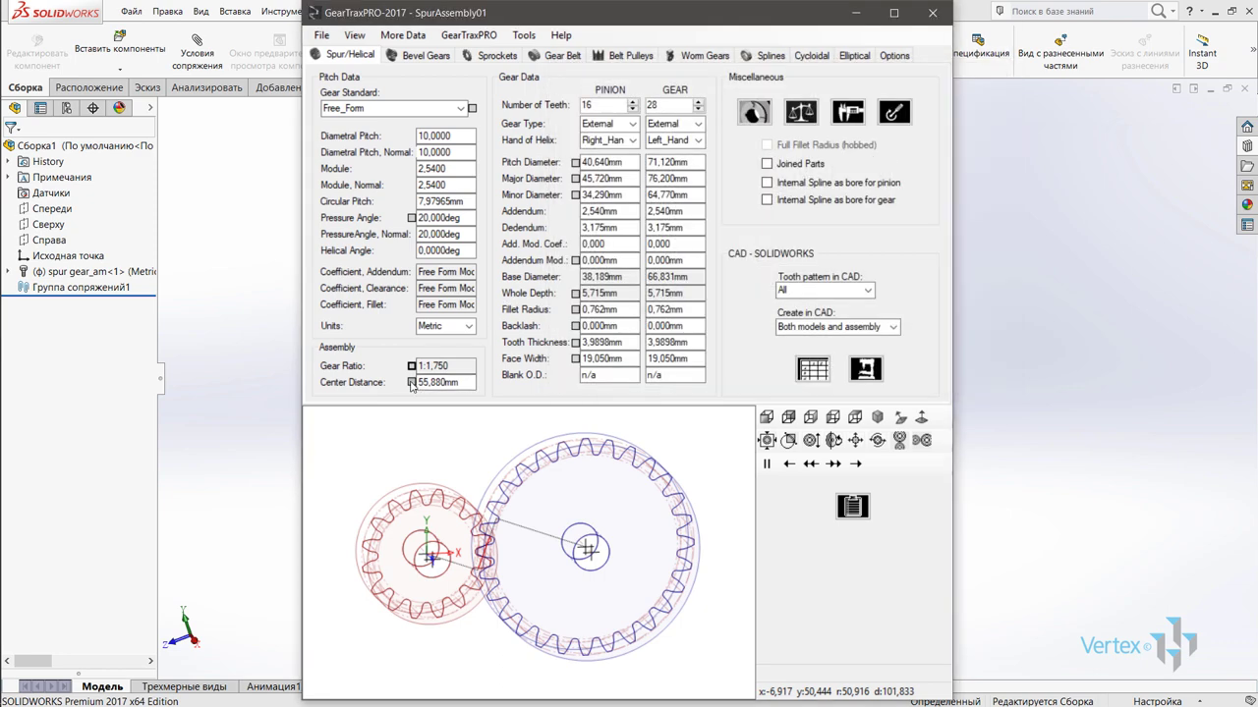
- Leave Center Distance Locked off and select the 55,880mm actual center distance
{"action": "left_click", "coordinate": [412, 382]}
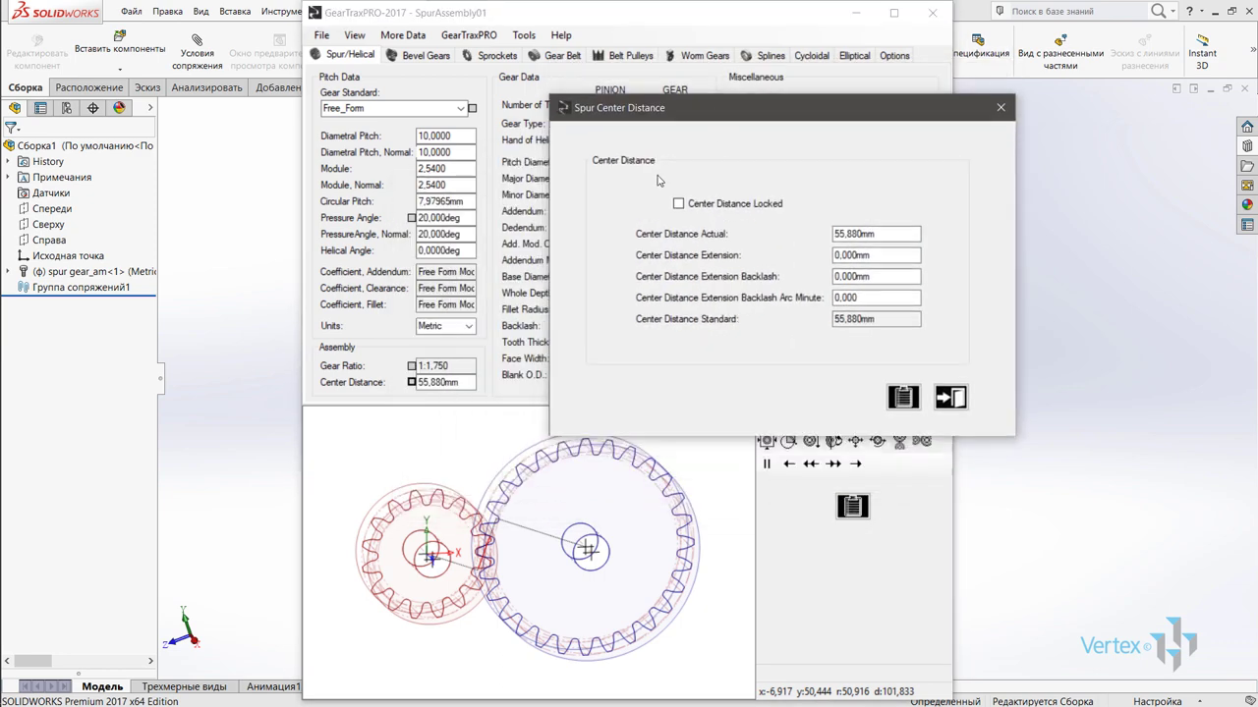
{"action": "left_click", "coordinate": [678, 204]}
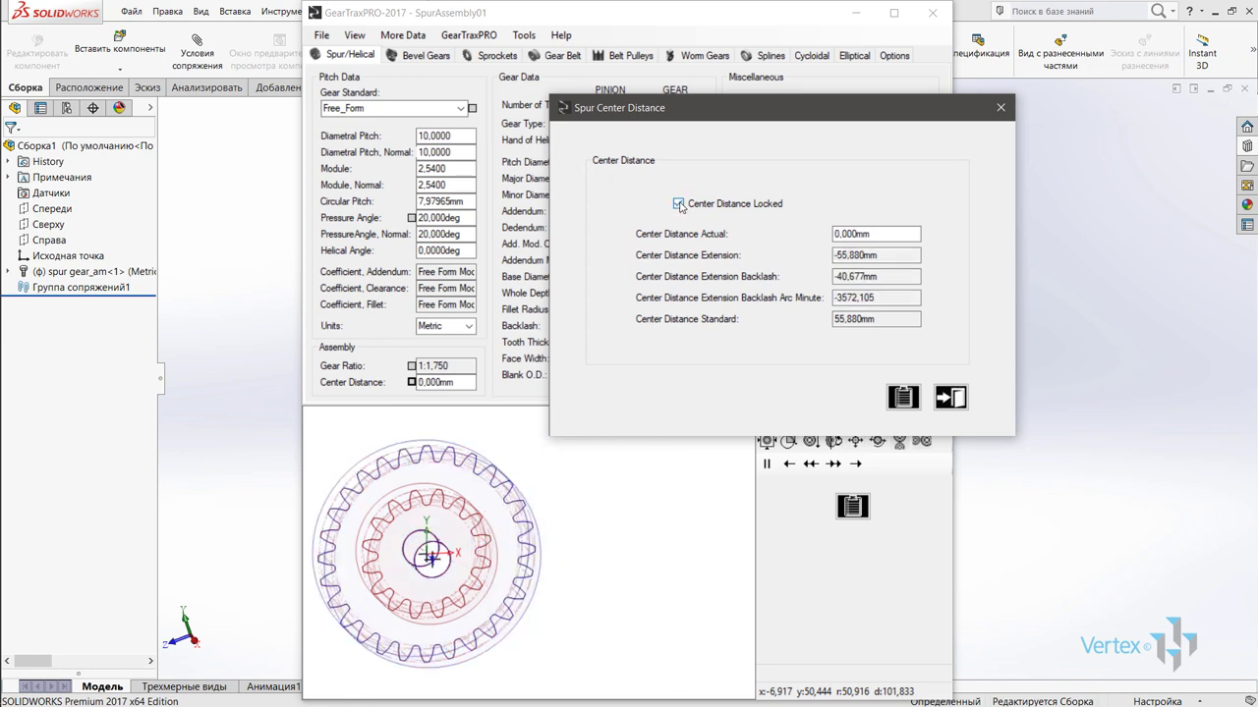
{"action": "left_click", "coordinate": [678, 204]}
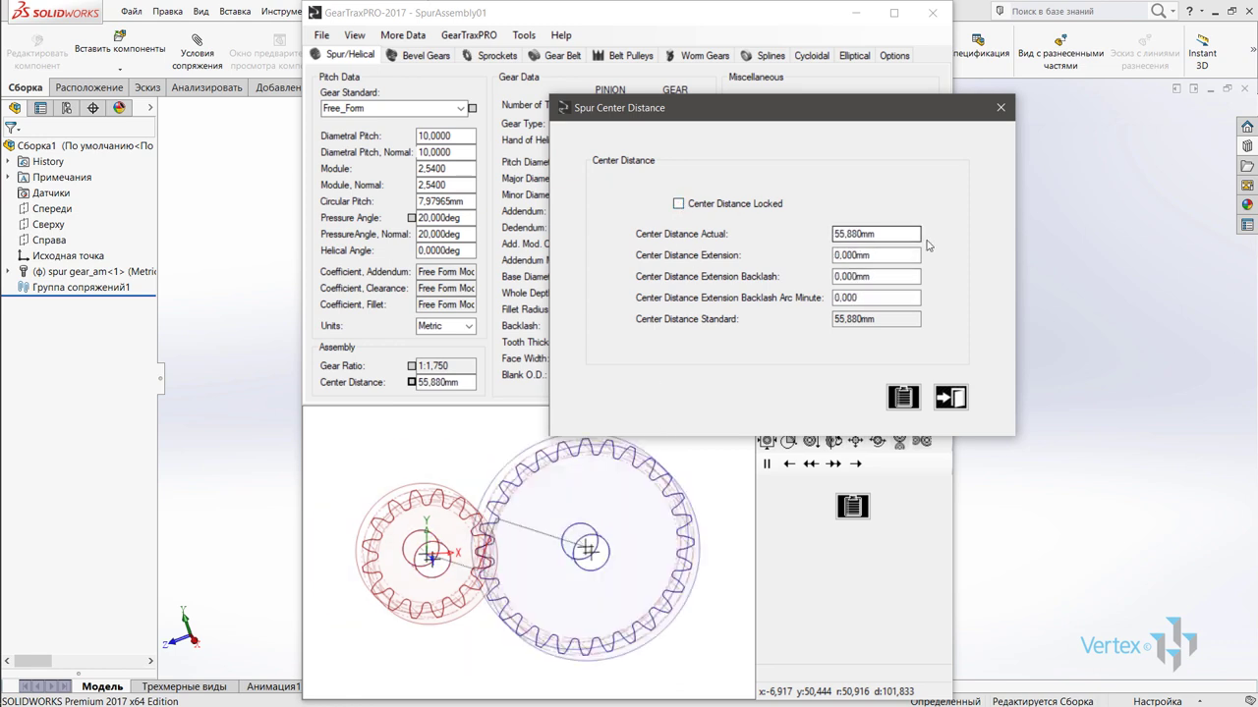
{"action": "left_click", "coordinate": [897, 236]}
{"action": "left_click_drag", "start_coordinate": [897, 236], "coordinate": [821, 224]}
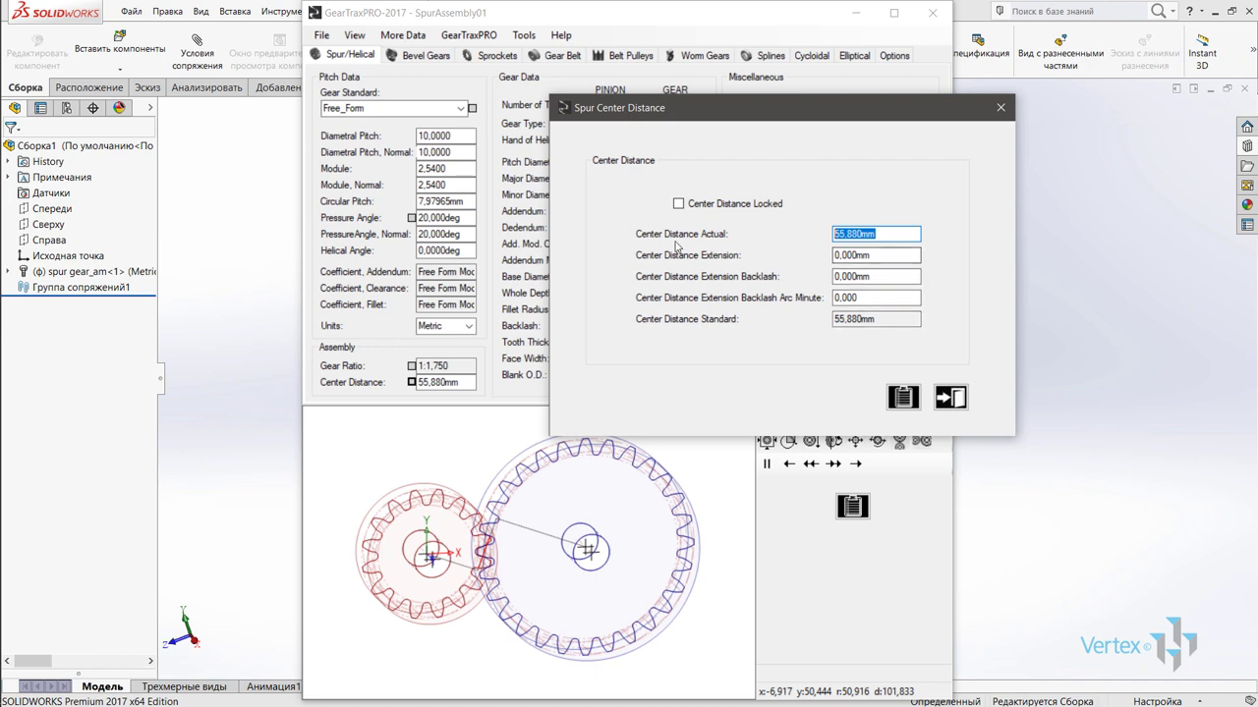
{"action": "left_click", "coordinate": [1000, 108]}
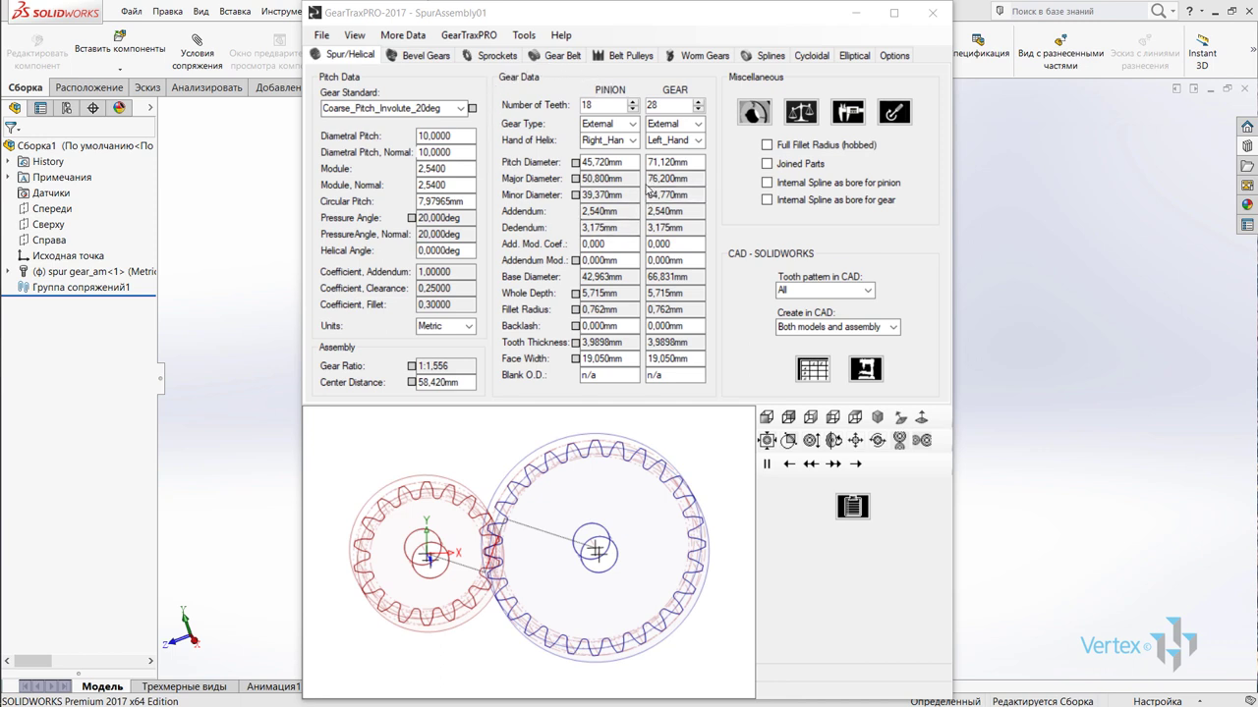
- Set 19 pinion and 30 gear teeth, with a left-hand pinion and right-hand gear
{"action": "left_click", "coordinate": [634, 101]}
{"action": "left_click", "coordinate": [698, 101]}
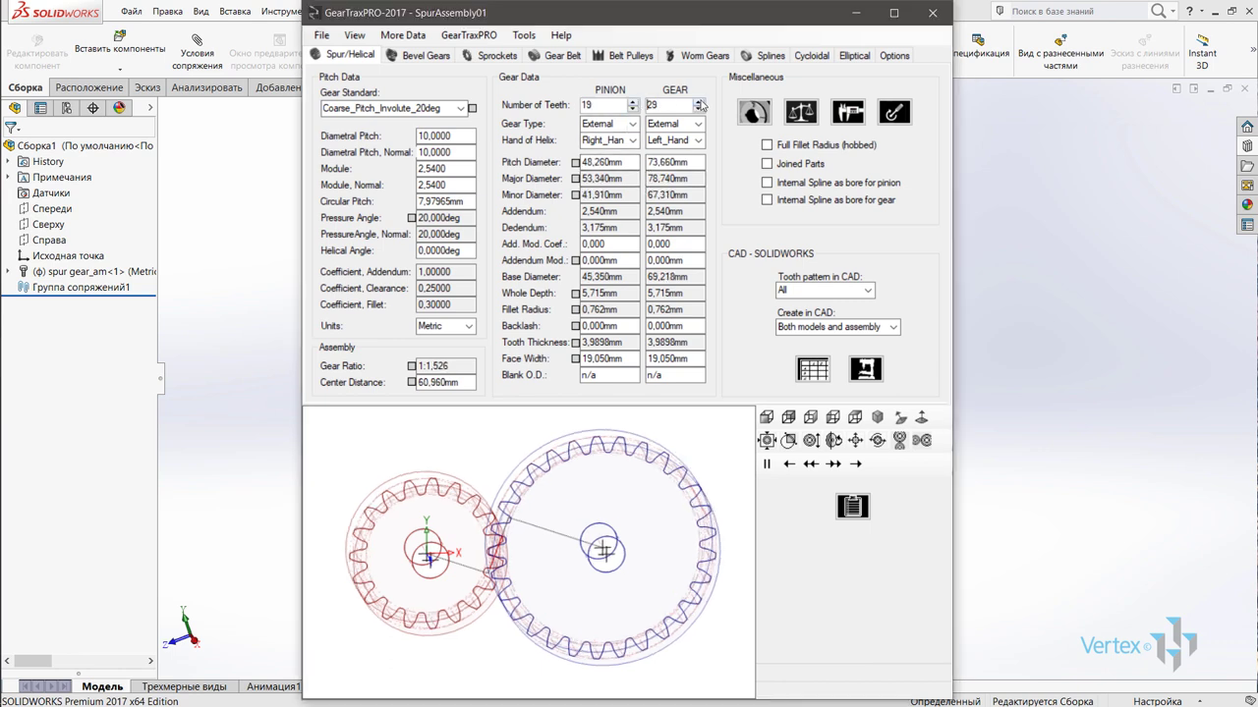
{"action": "left_click", "coordinate": [698, 102]}
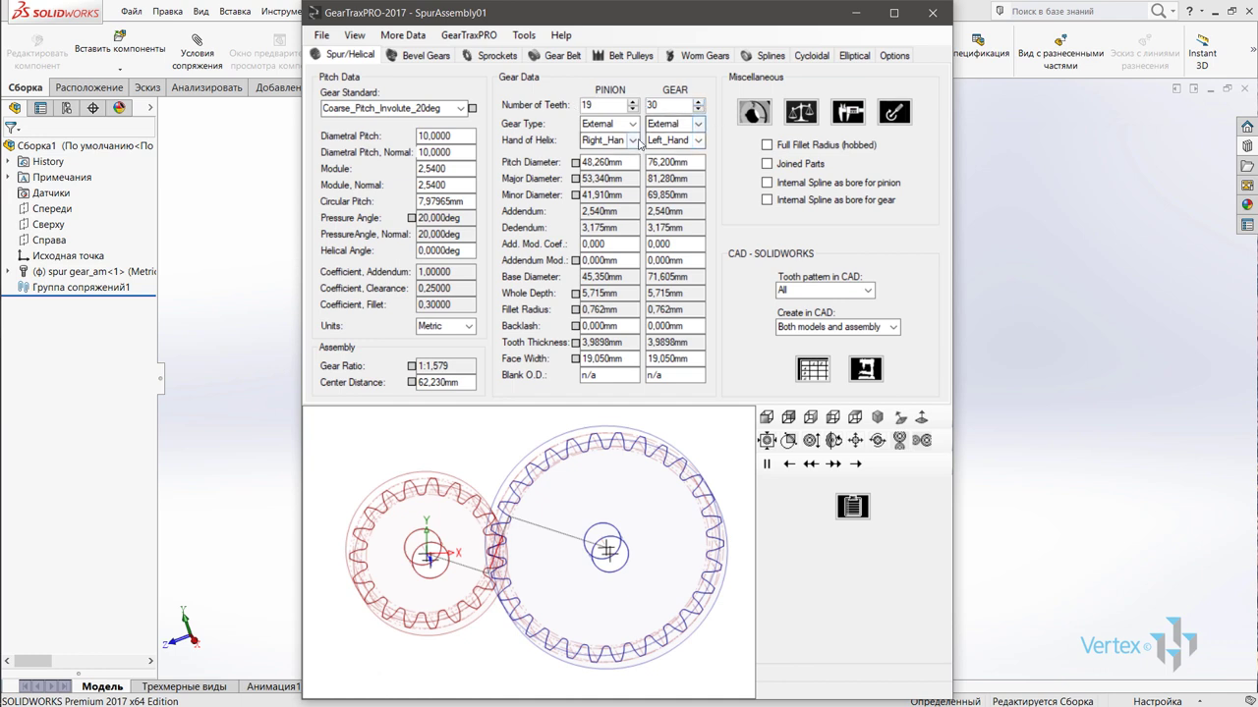
{"action": "left_click", "coordinate": [632, 140]}
{"action": "left_click", "coordinate": [633, 166]}
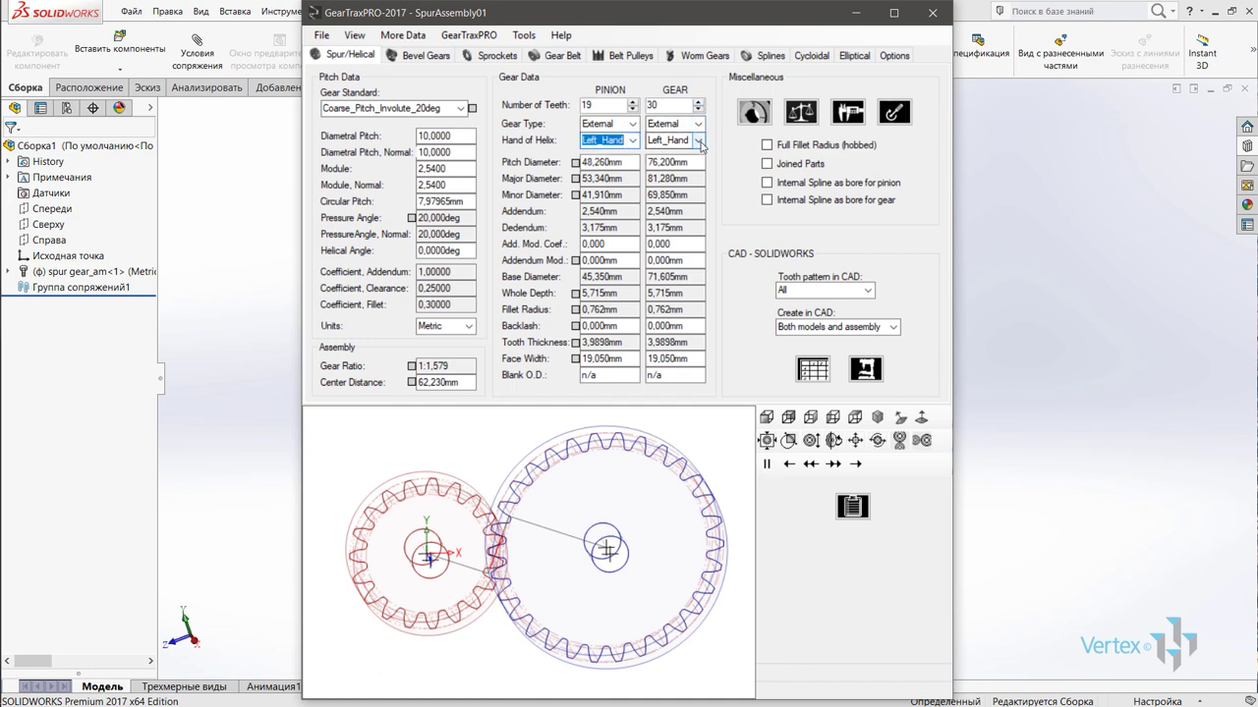
{"action": "left_click", "coordinate": [698, 141]}
{"action": "left_click", "coordinate": [674, 155]}
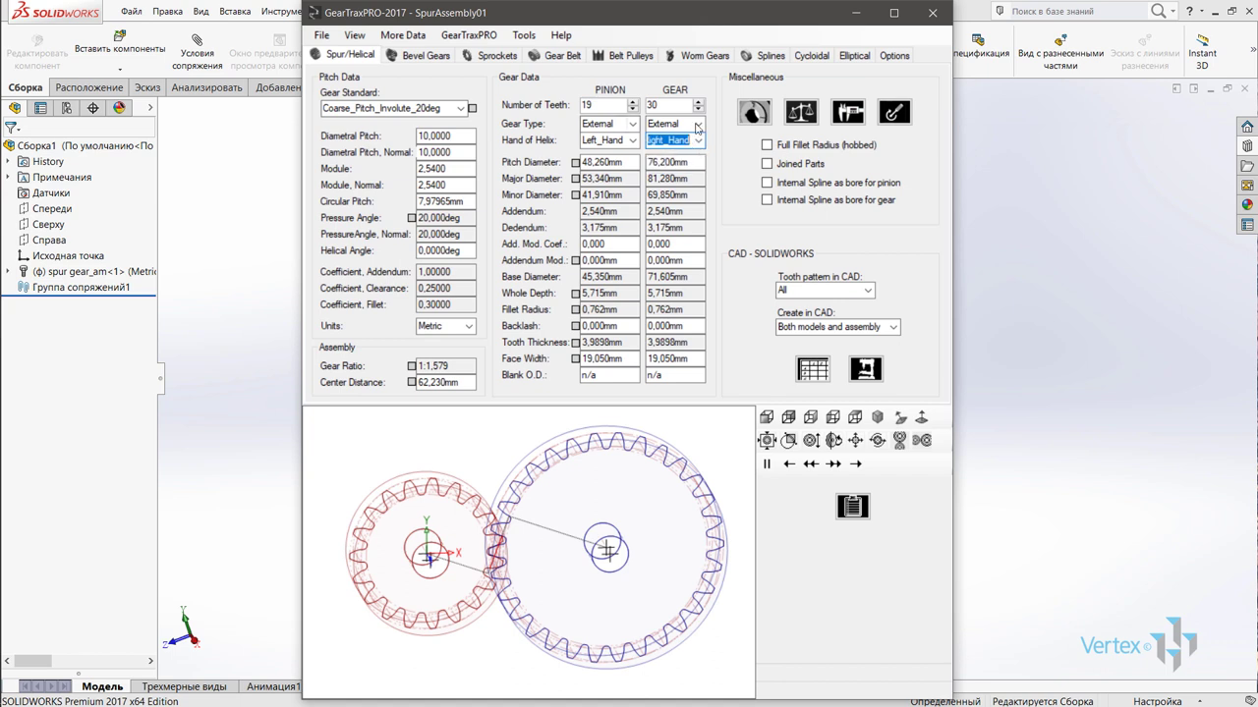
- Change the mating gear's type to Rack, after briefly trying Internal
{"action": "left_click", "coordinate": [699, 124]}
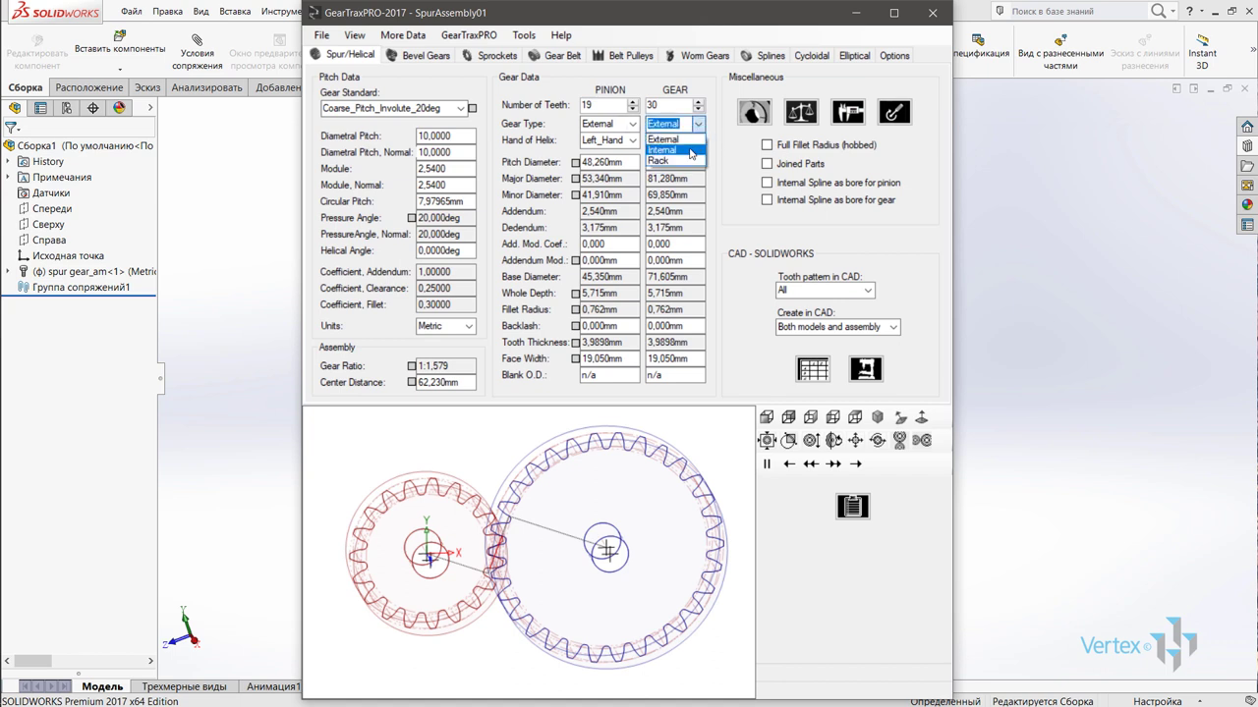
{"action": "left_click", "coordinate": [697, 129]}
{"action": "left_click", "coordinate": [698, 125]}
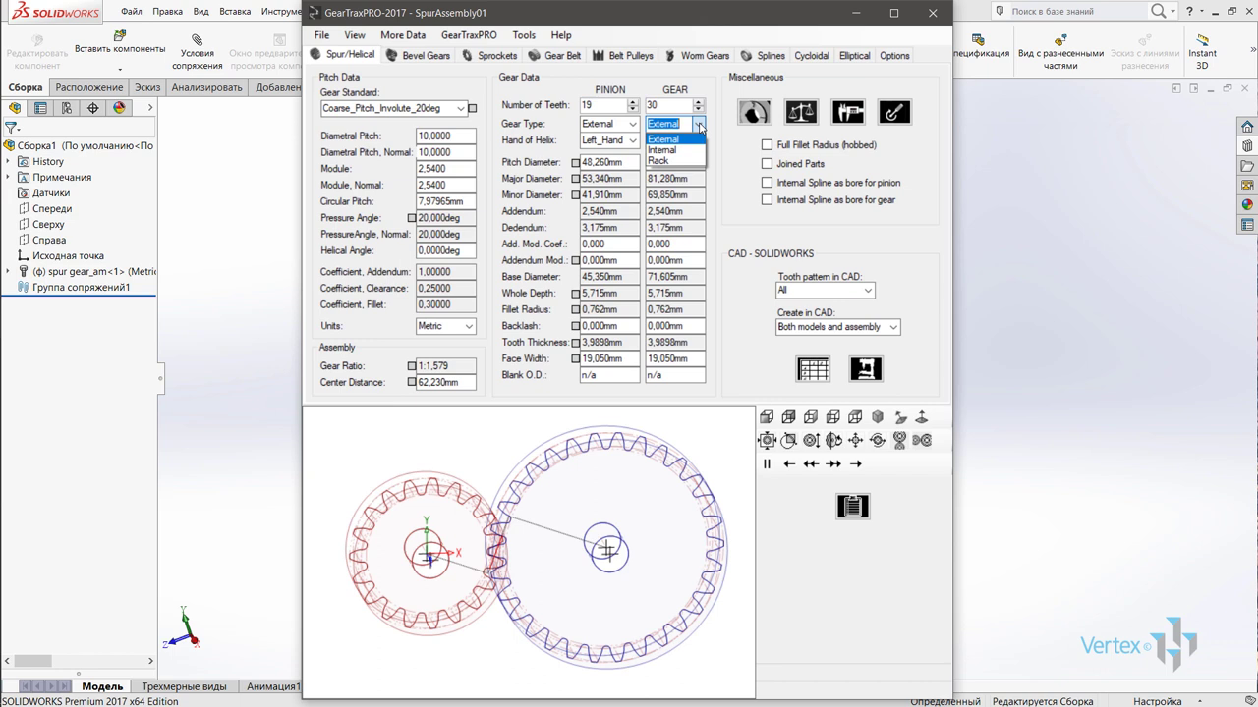
{"action": "left_click", "coordinate": [671, 150]}
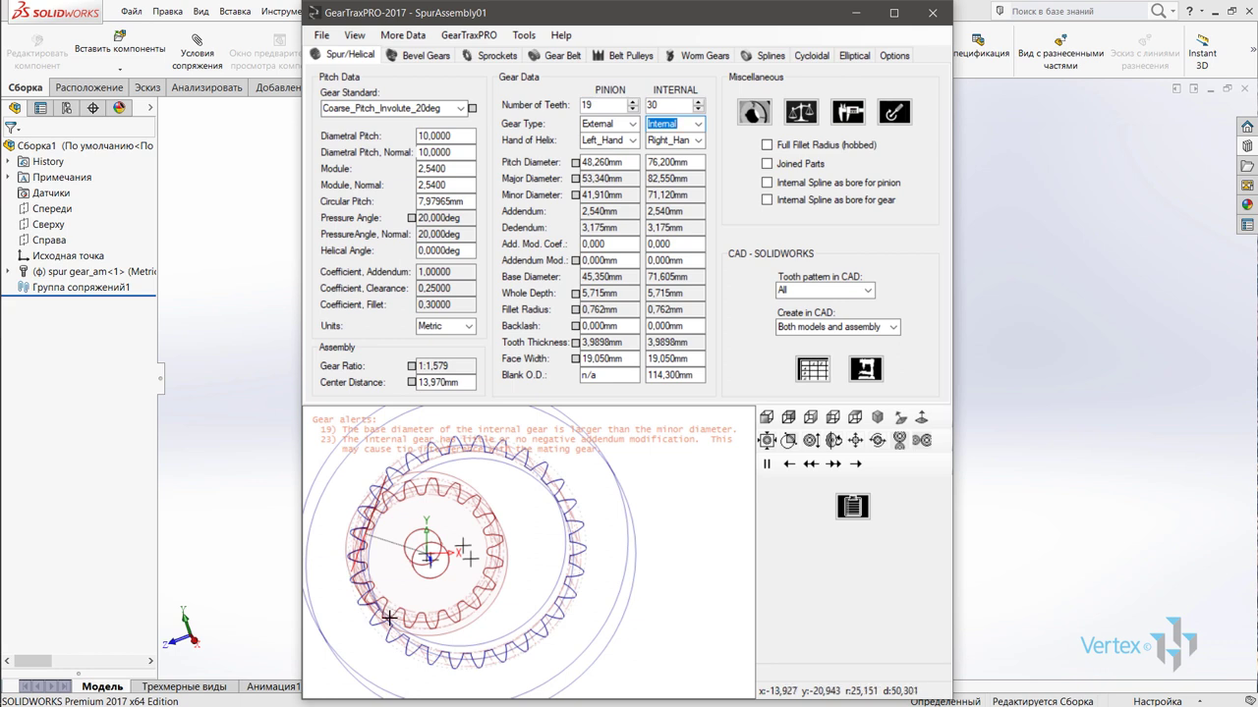
{"action": "left_click", "coordinate": [698, 124]}
{"action": "left_click", "coordinate": [670, 148]}
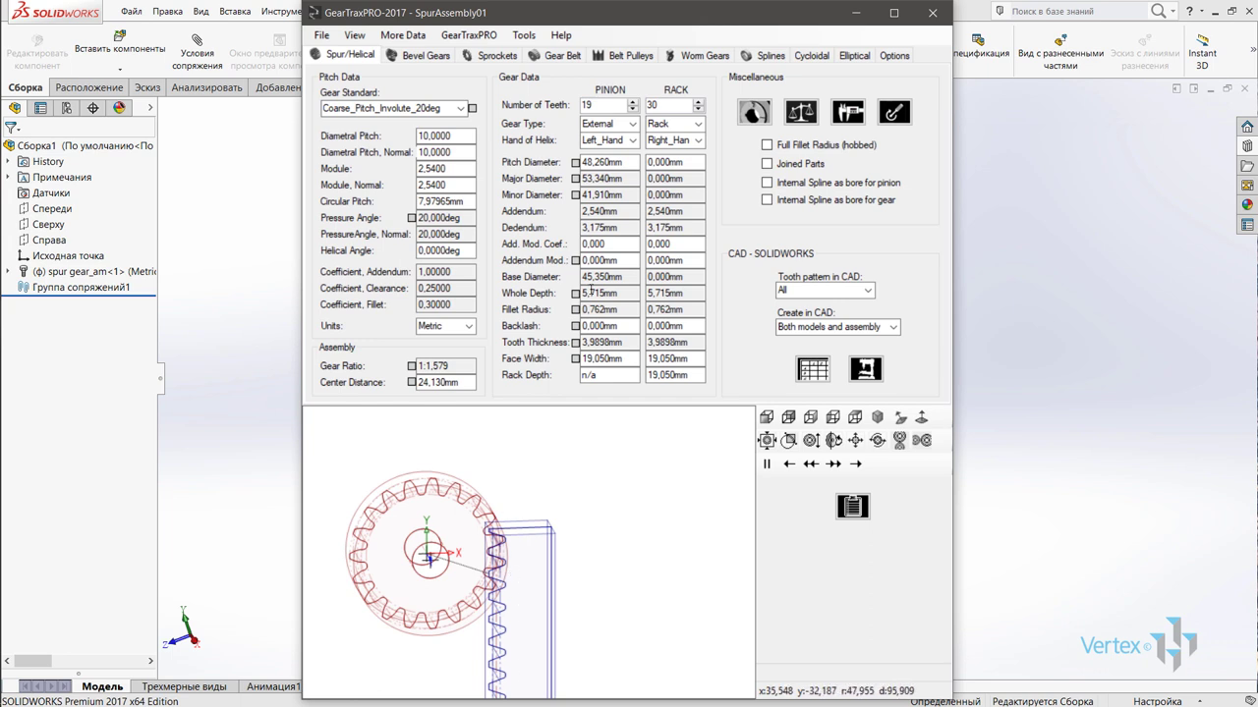
- Try a pinion addendum modification coefficient of 1, then reset it to 0
{"action": "scroll", "coordinate": [520, 475], "scroll_direction": "up", "scroll_amount": 2}
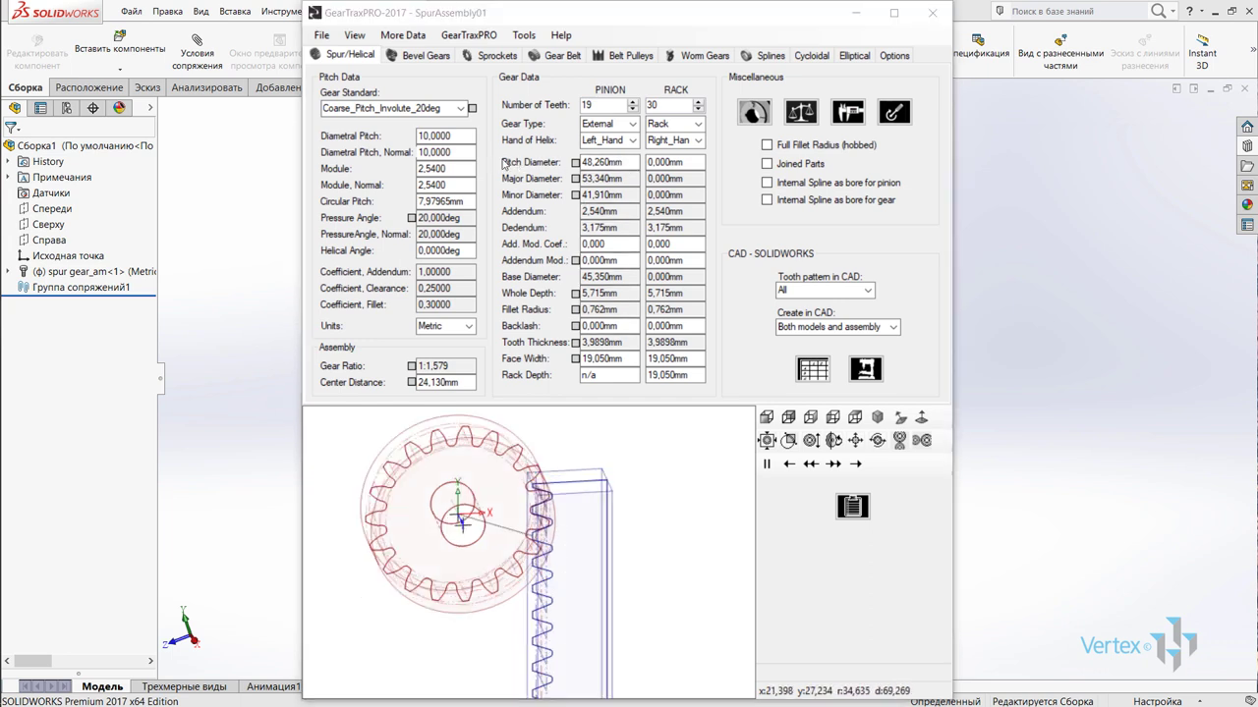
{"action": "double_click", "coordinate": [602, 163]}
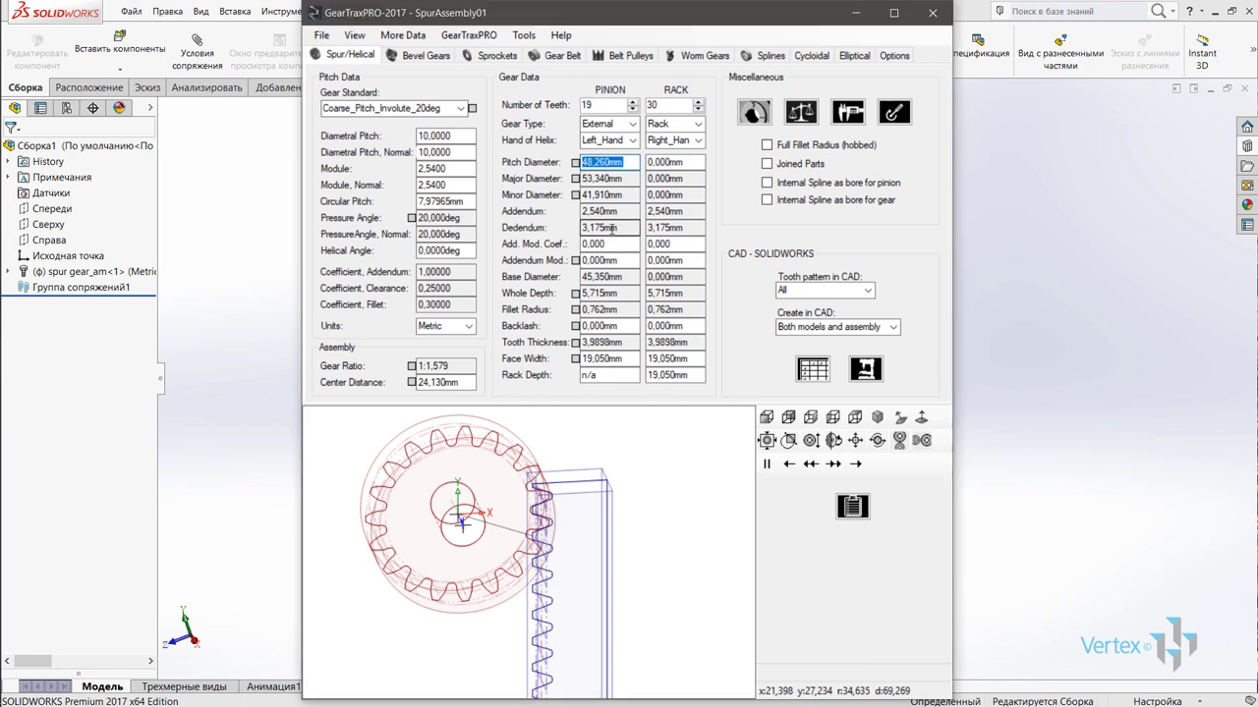
{"action": "double_click", "coordinate": [619, 180]}
{"action": "double_click", "coordinate": [627, 194]}
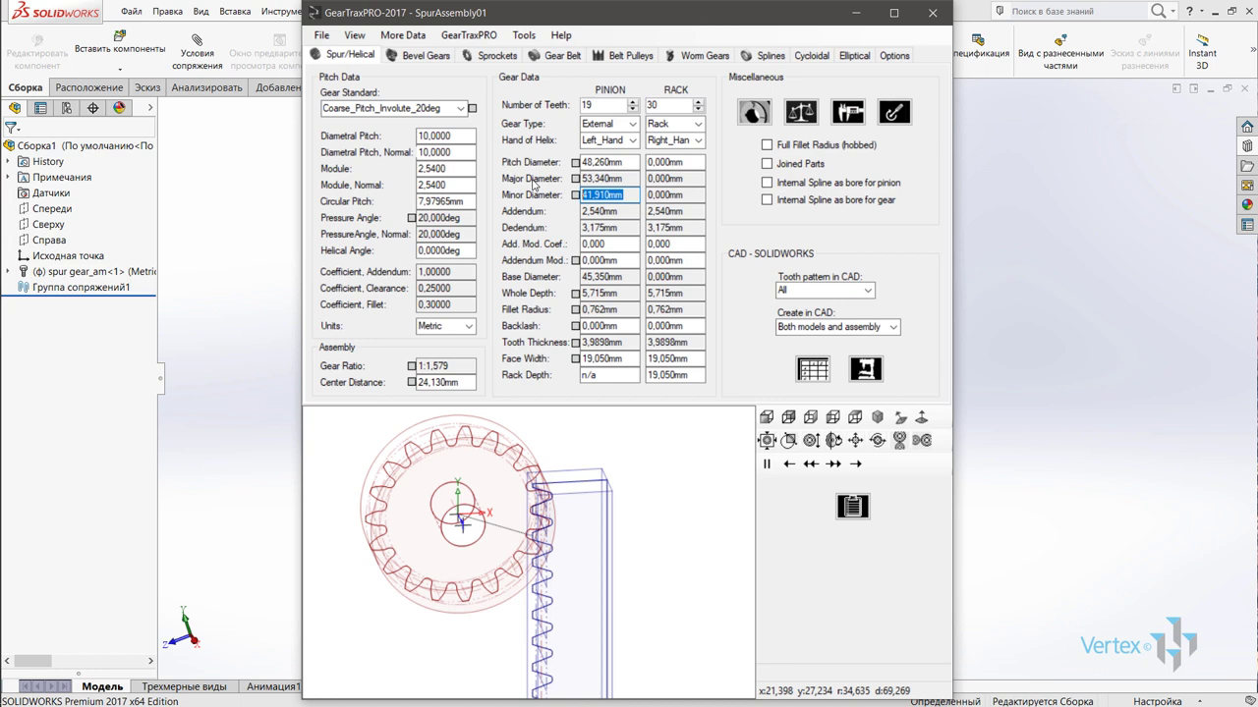
{"action": "double_click", "coordinate": [617, 245]}
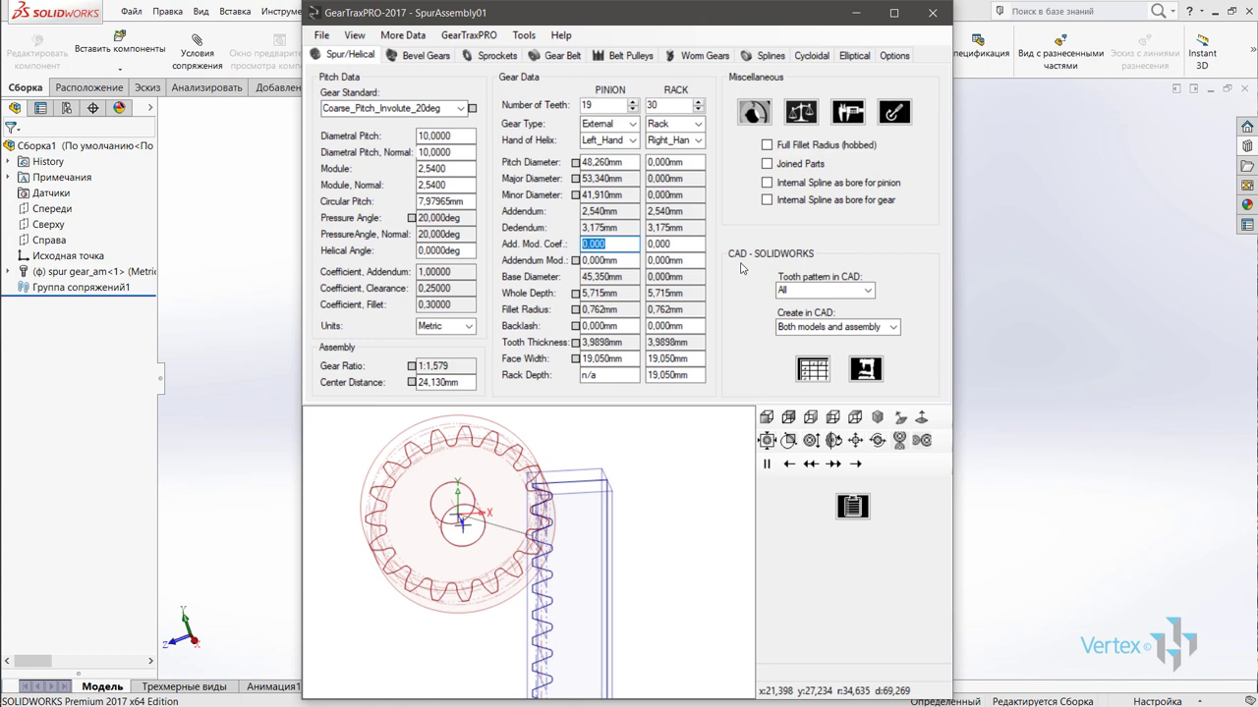
{"action": "type", "text": "1"}
{"action": "key", "text": "Return"}
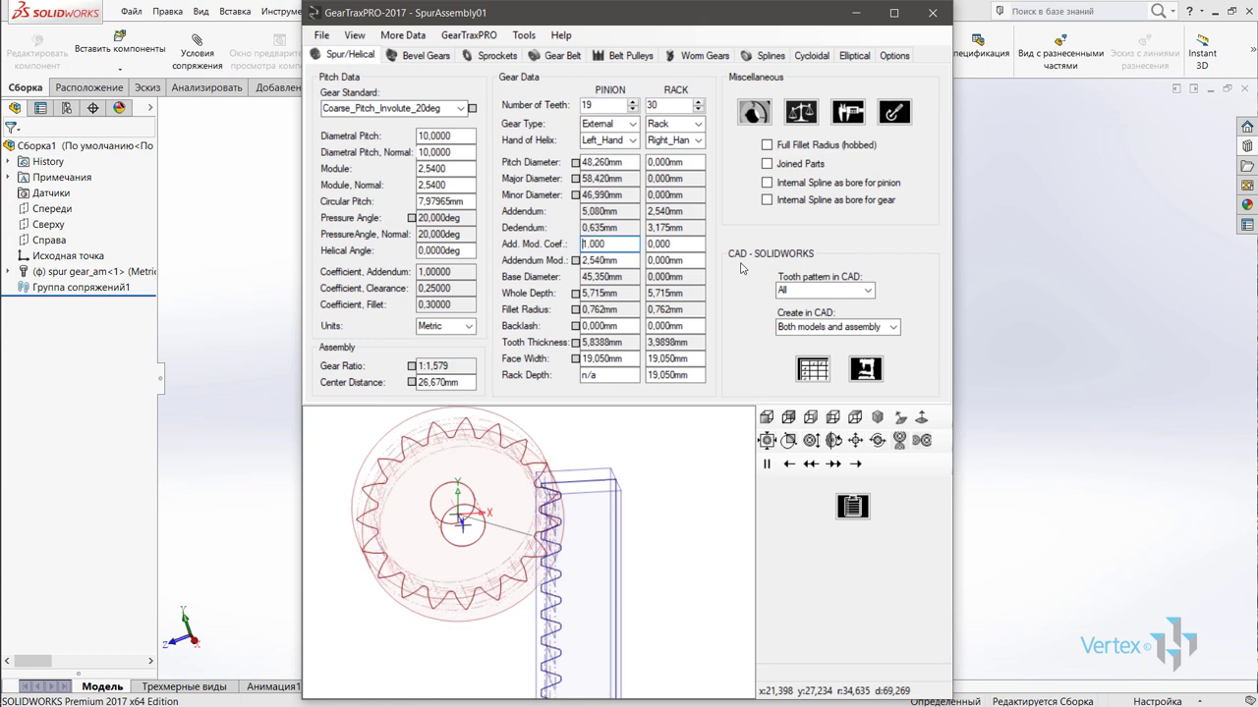
{"action": "type", "text": "0"}
{"action": "key", "text": "Return"}
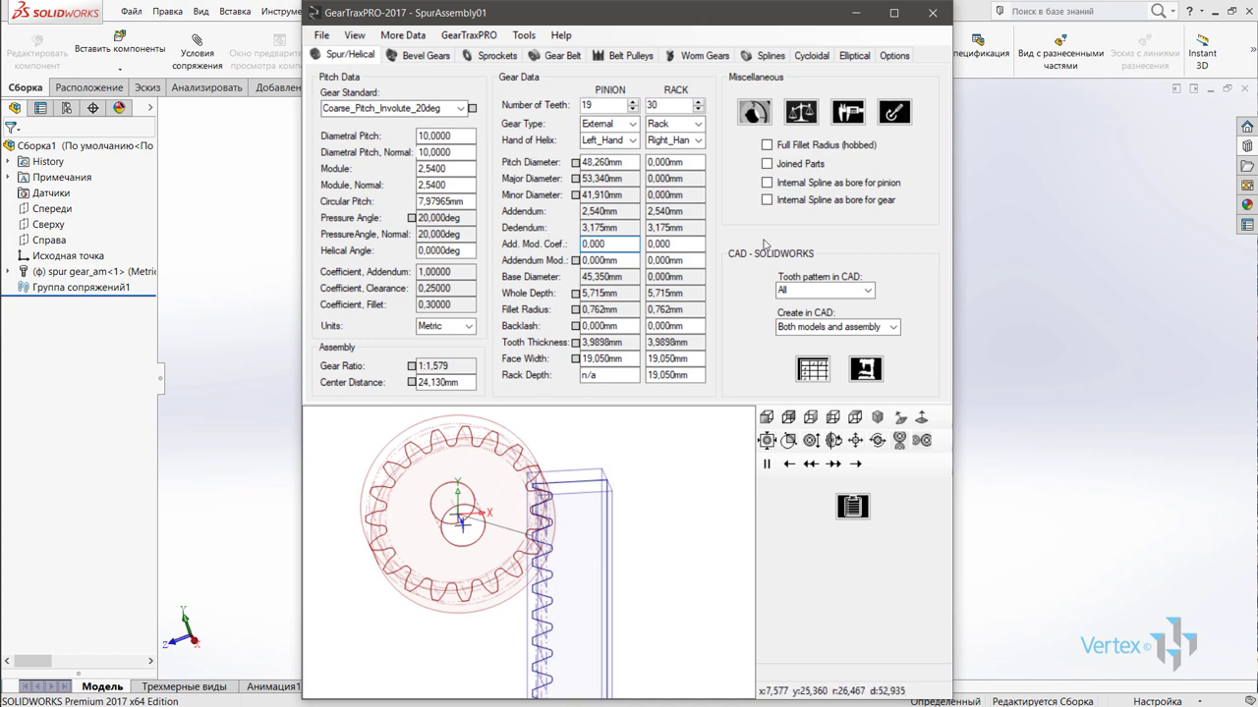
- Set the pinion bore diameter to 20 mm in Hub Mounting
{"action": "left_click", "coordinate": [752, 112]}
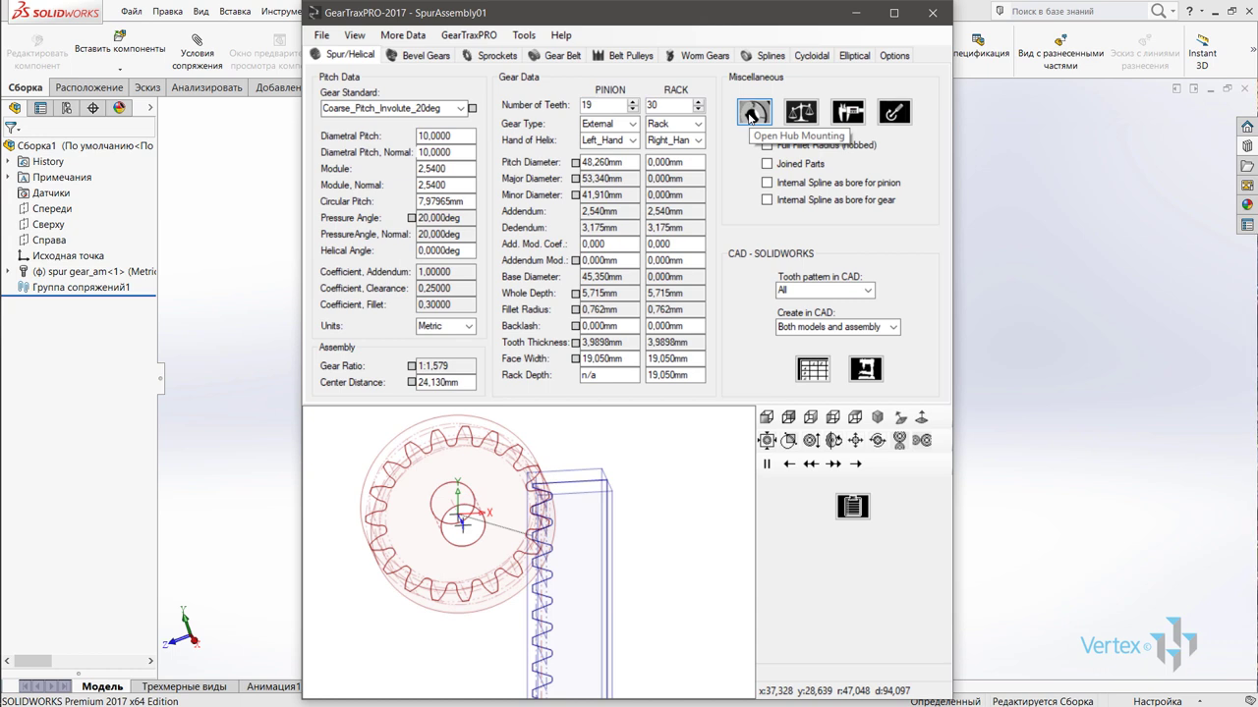
{"action": "type", "text": "20"}
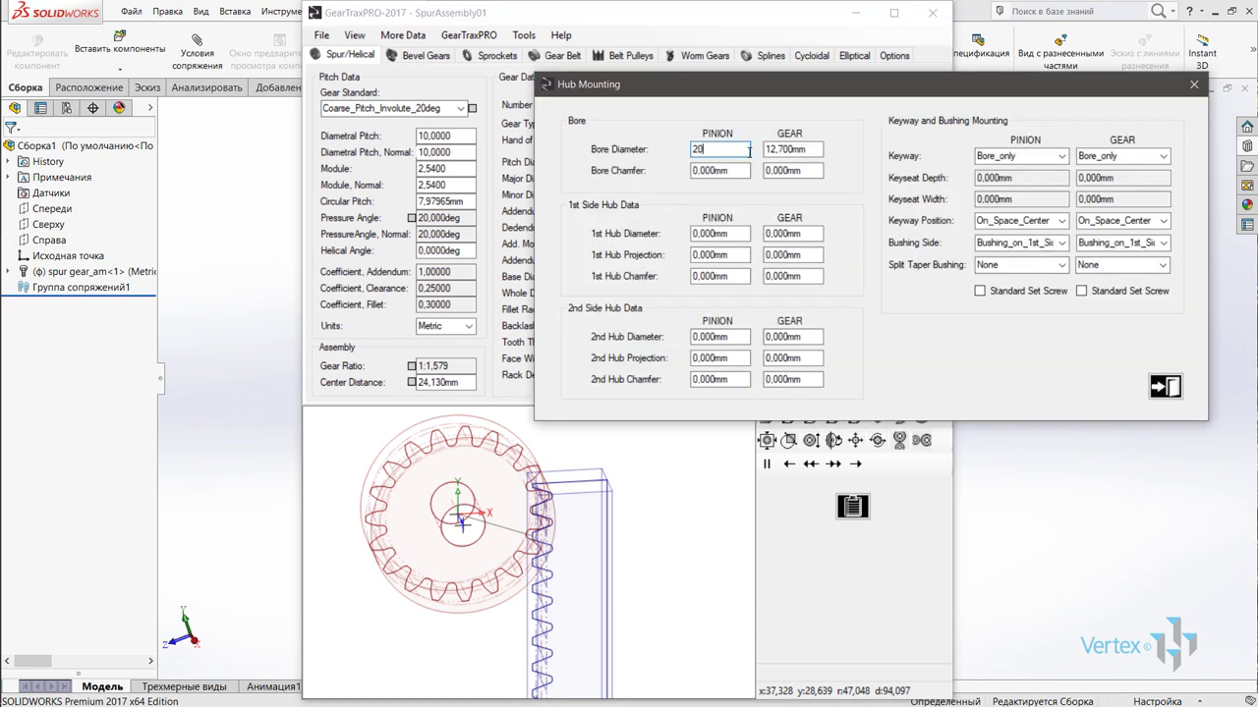
{"action": "key", "text": "Return"}
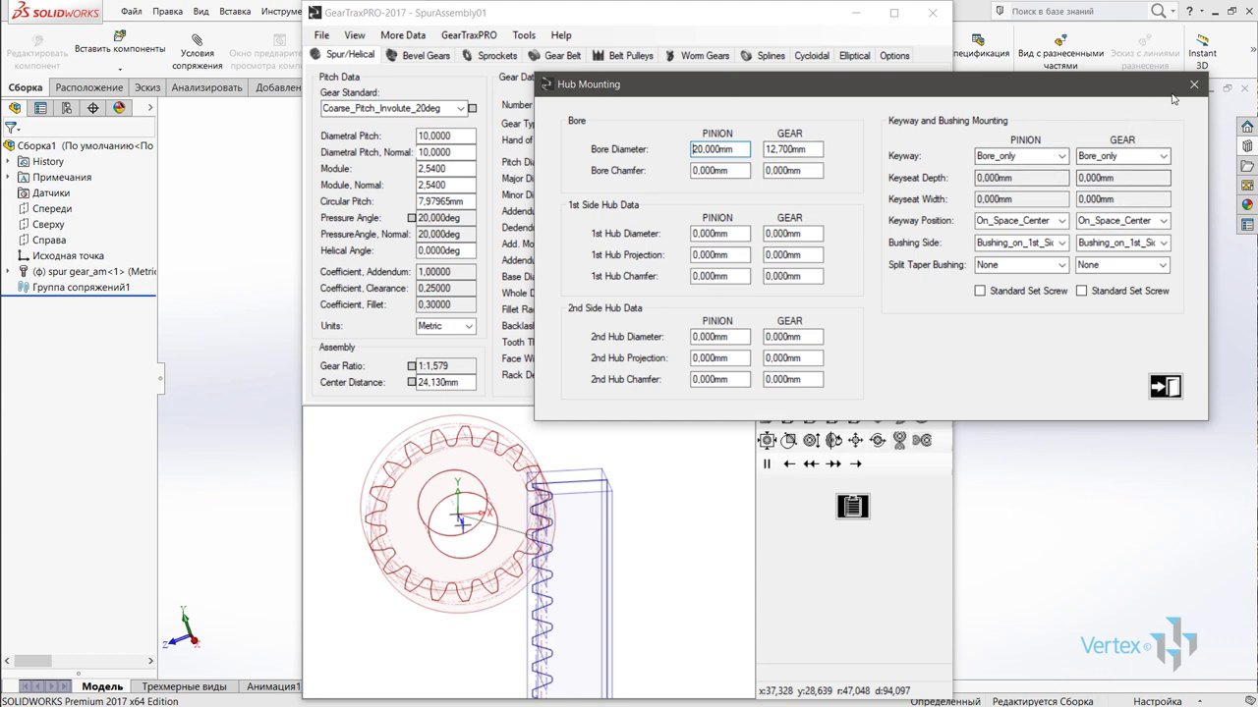
{"action": "left_click", "coordinate": [1166, 386]}
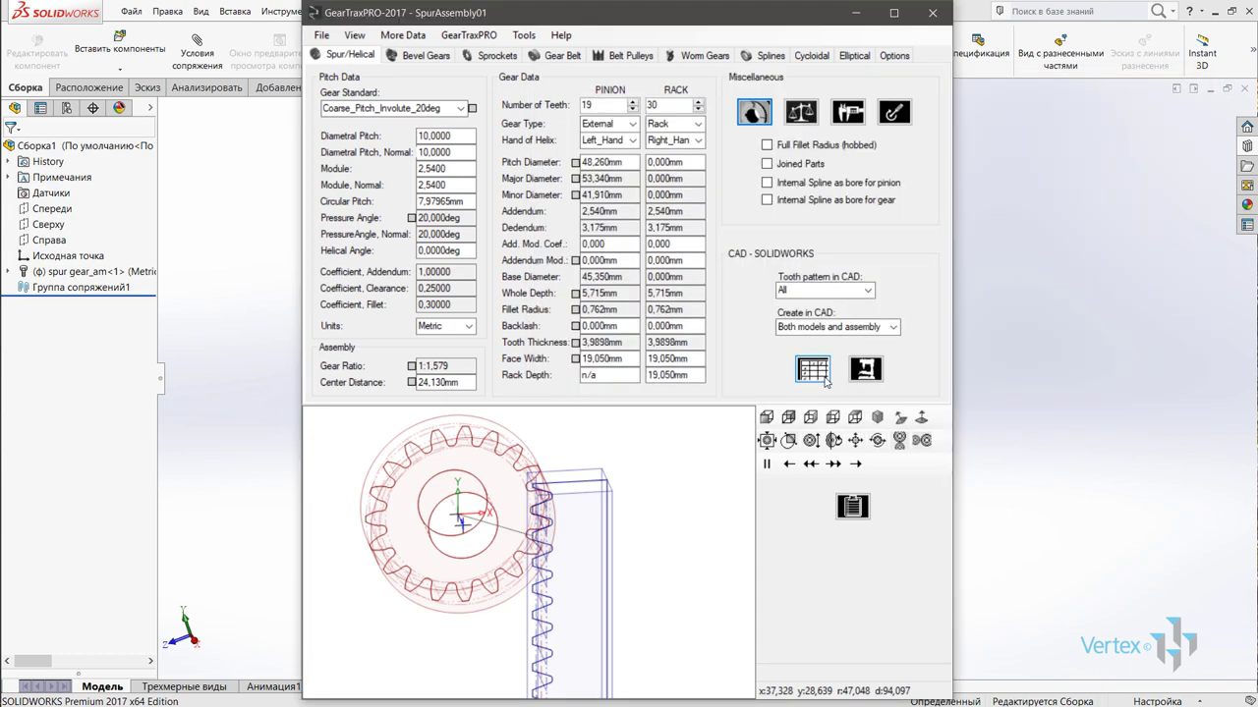
- Set Gear_Standard and Pitch_Diametral_Normal to True in the Annotations property list
{"action": "left_click", "coordinate": [824, 379]}
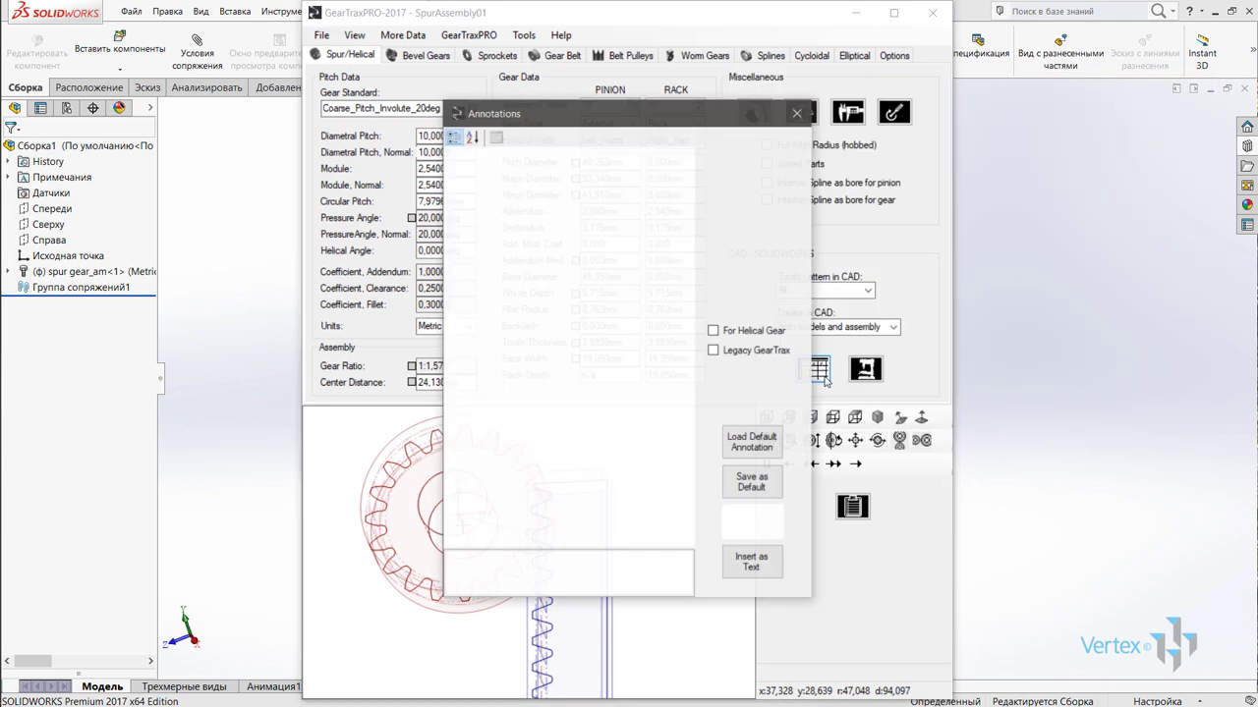
{"action": "left_click_drag", "start_coordinate": [747, 91], "coordinate": [818, 73]}
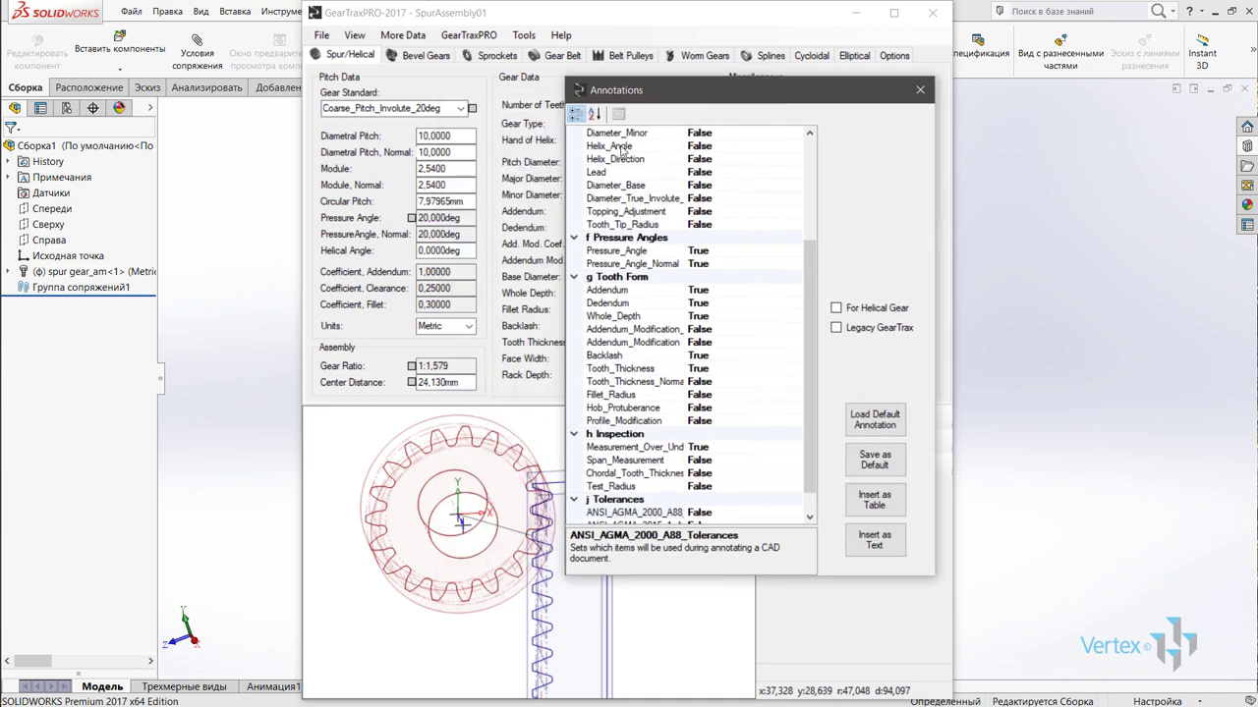
{"action": "left_click_drag", "start_coordinate": [816, 359], "coordinate": [812, 145]}
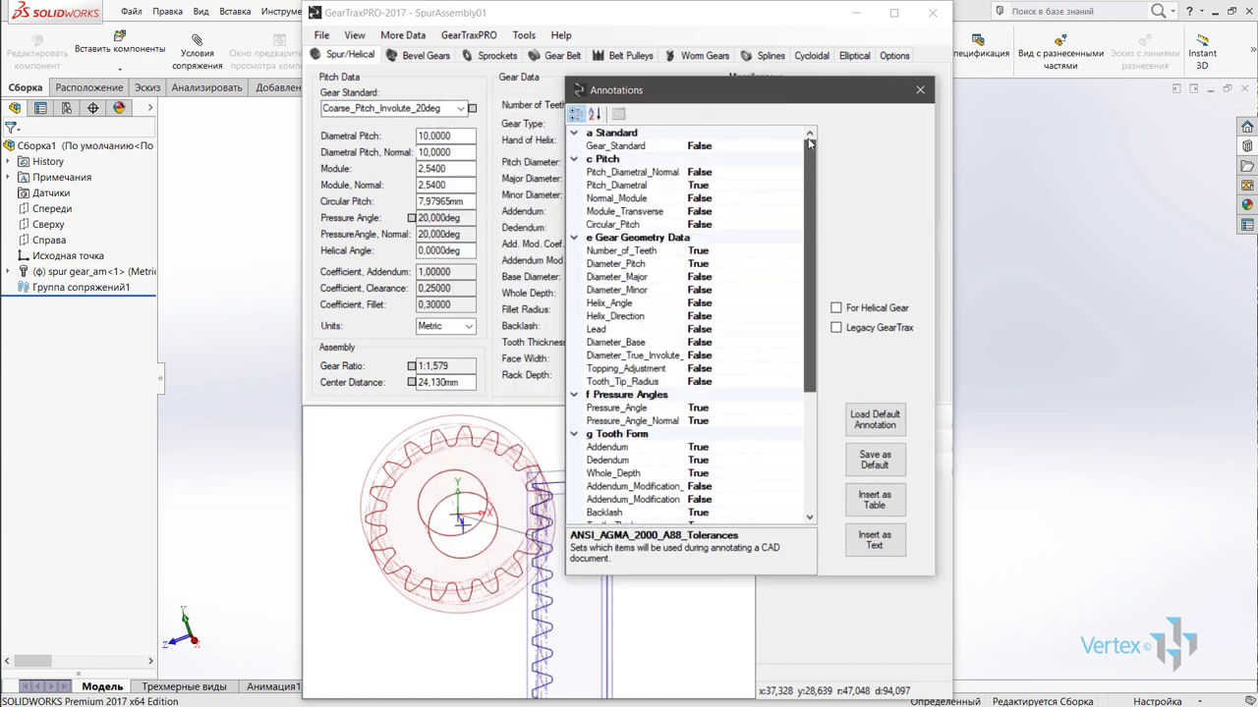
{"action": "left_click", "coordinate": [728, 149]}
{"action": "left_click", "coordinate": [792, 147]}
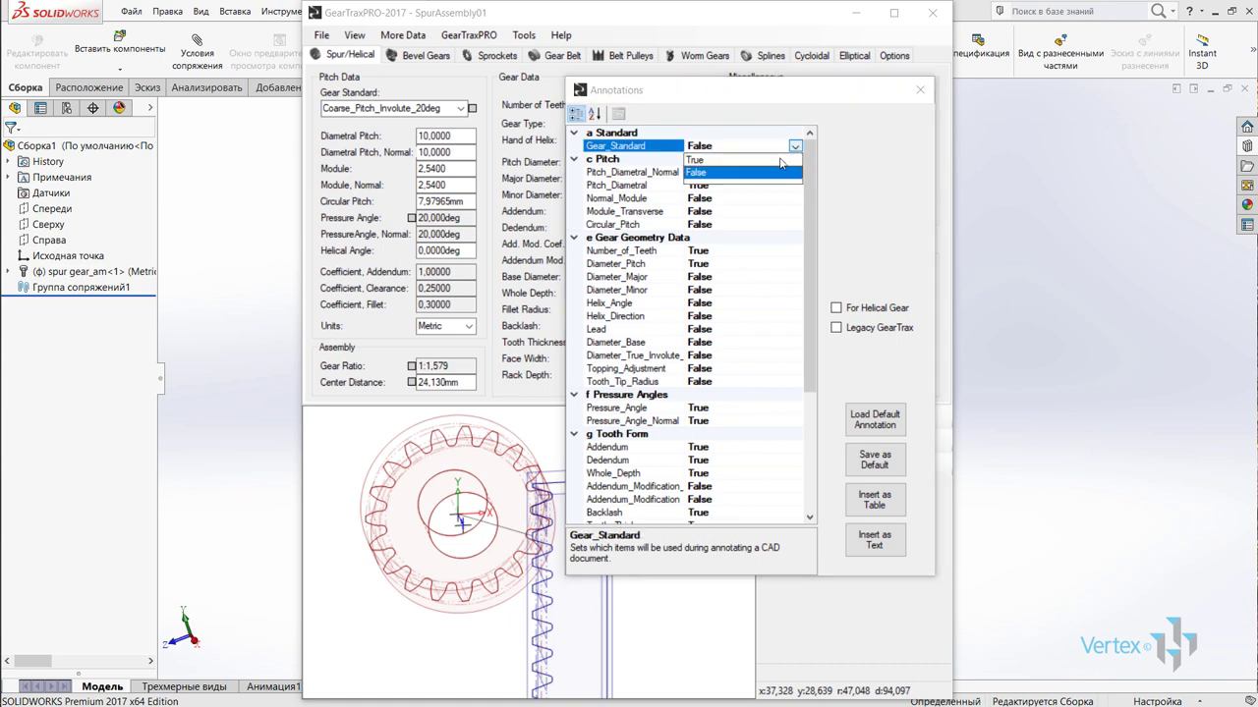
{"action": "left_click", "coordinate": [773, 170]}
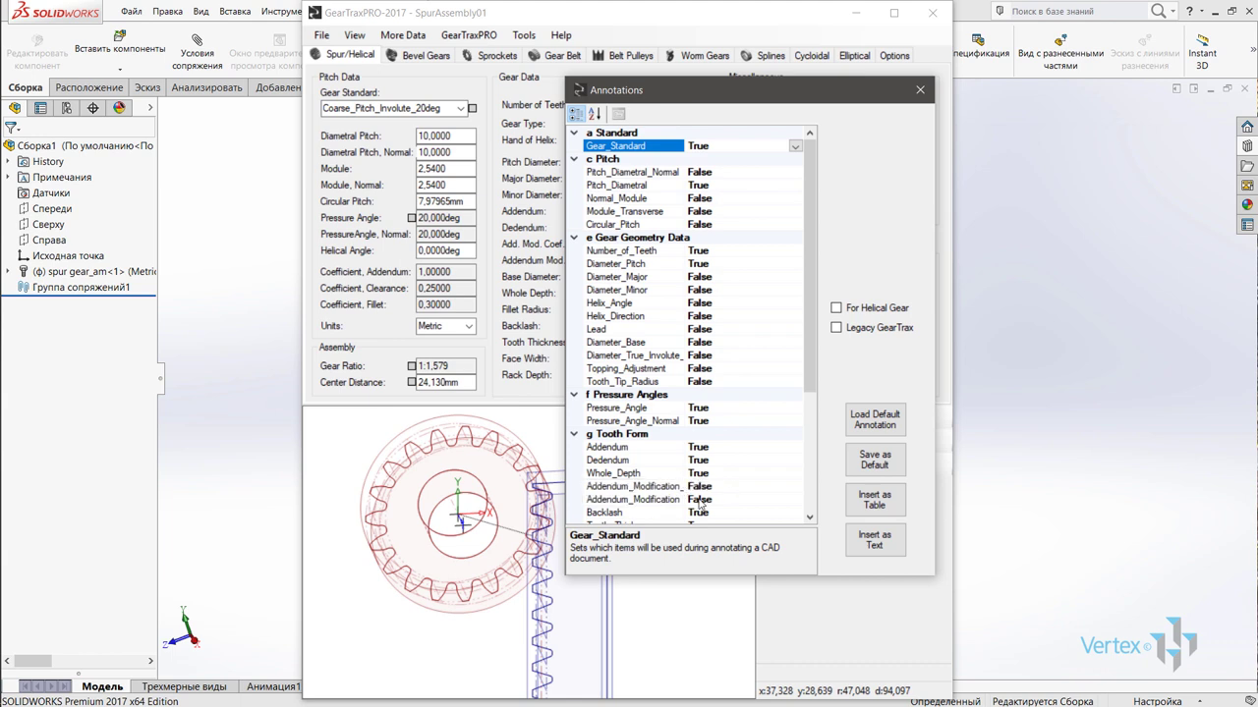
{"action": "left_click", "coordinate": [735, 172]}
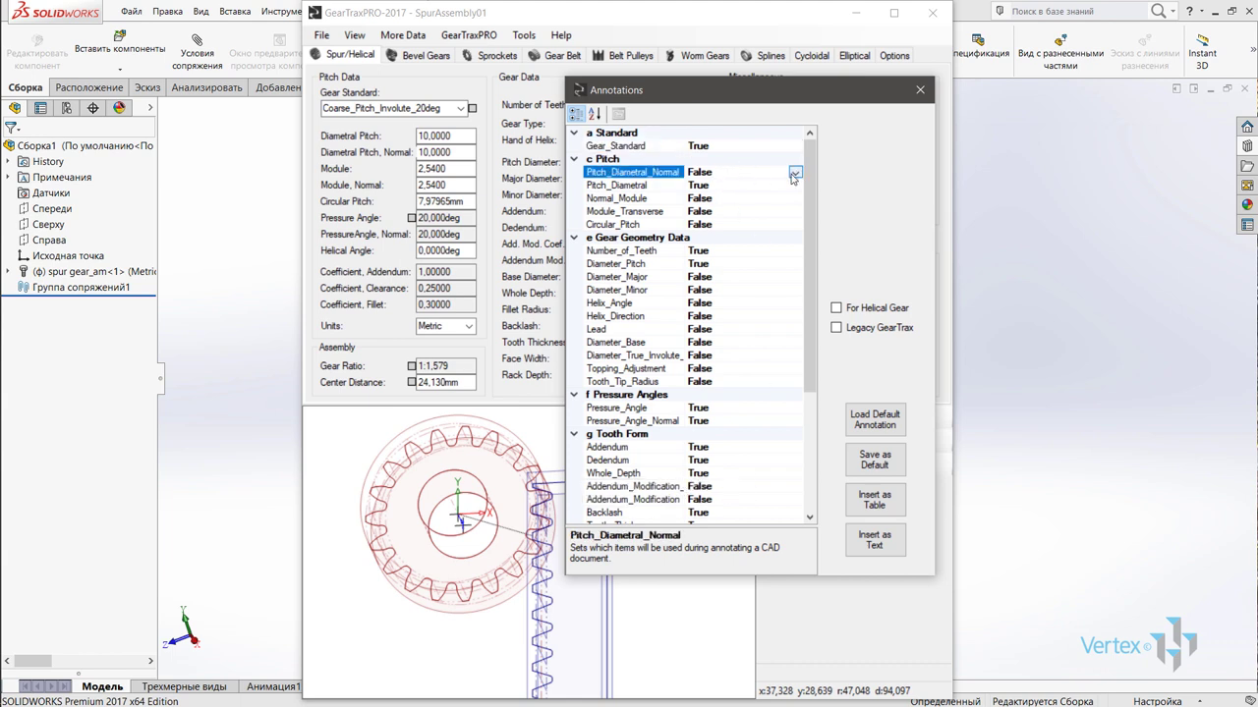
{"action": "left_click", "coordinate": [794, 173]}
{"action": "left_click", "coordinate": [774, 201]}
{"action": "scroll", "coordinate": [767, 285], "scroll_direction": "down", "scroll_amount": 3}
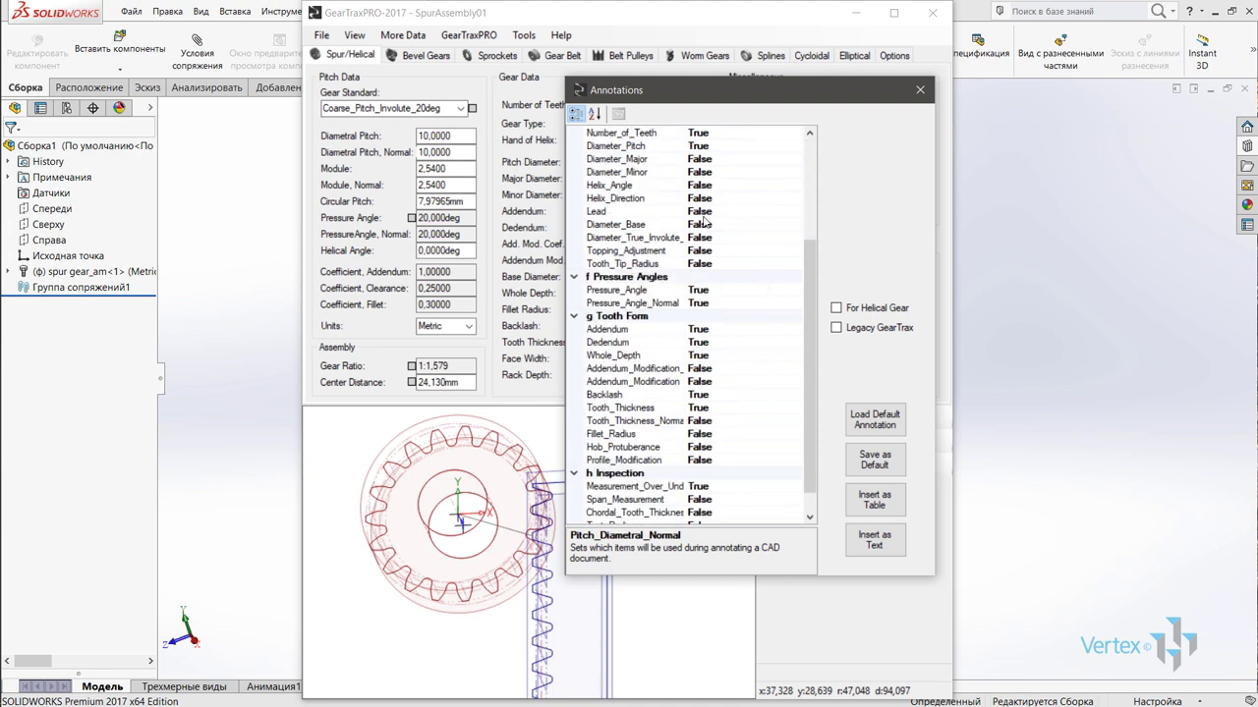
{"action": "scroll", "coordinate": [776, 325], "scroll_direction": "down", "scroll_amount": 2}
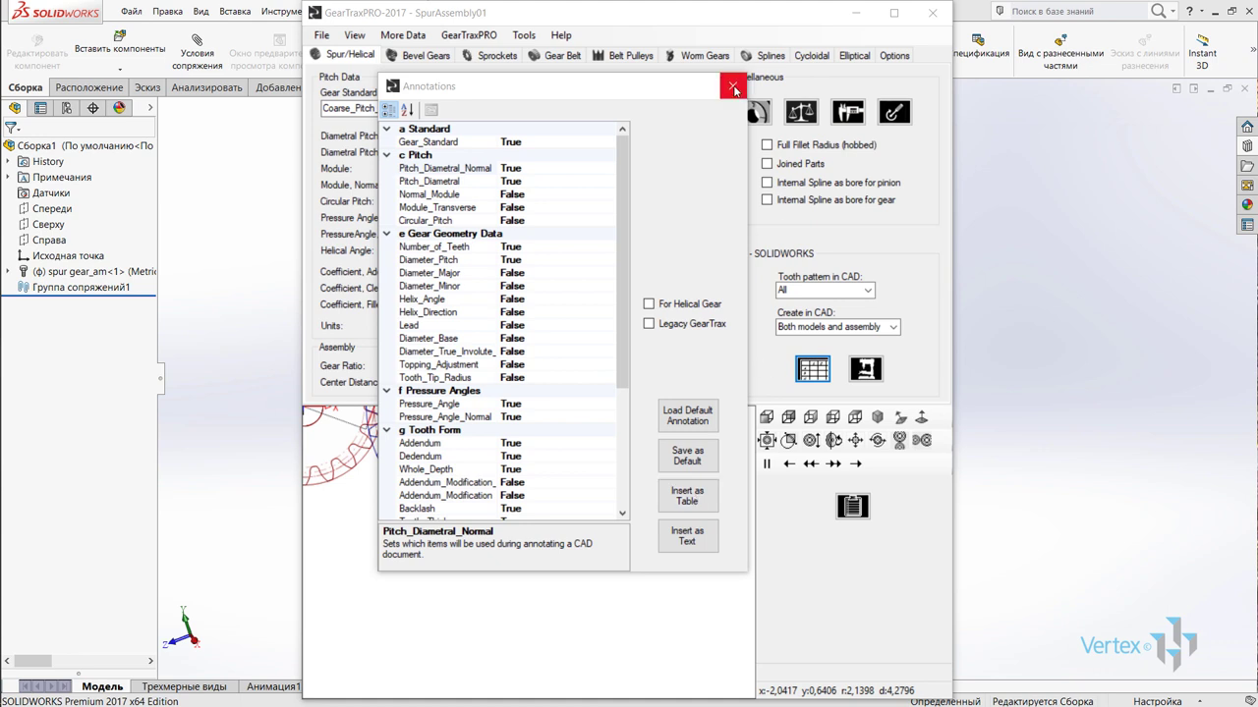
{"action": "left_click", "coordinate": [733, 88]}
- Change the mating gear's type to Rack and generate the pinion and rack in CAD
{"action": "left_click", "coordinate": [734, 88]}
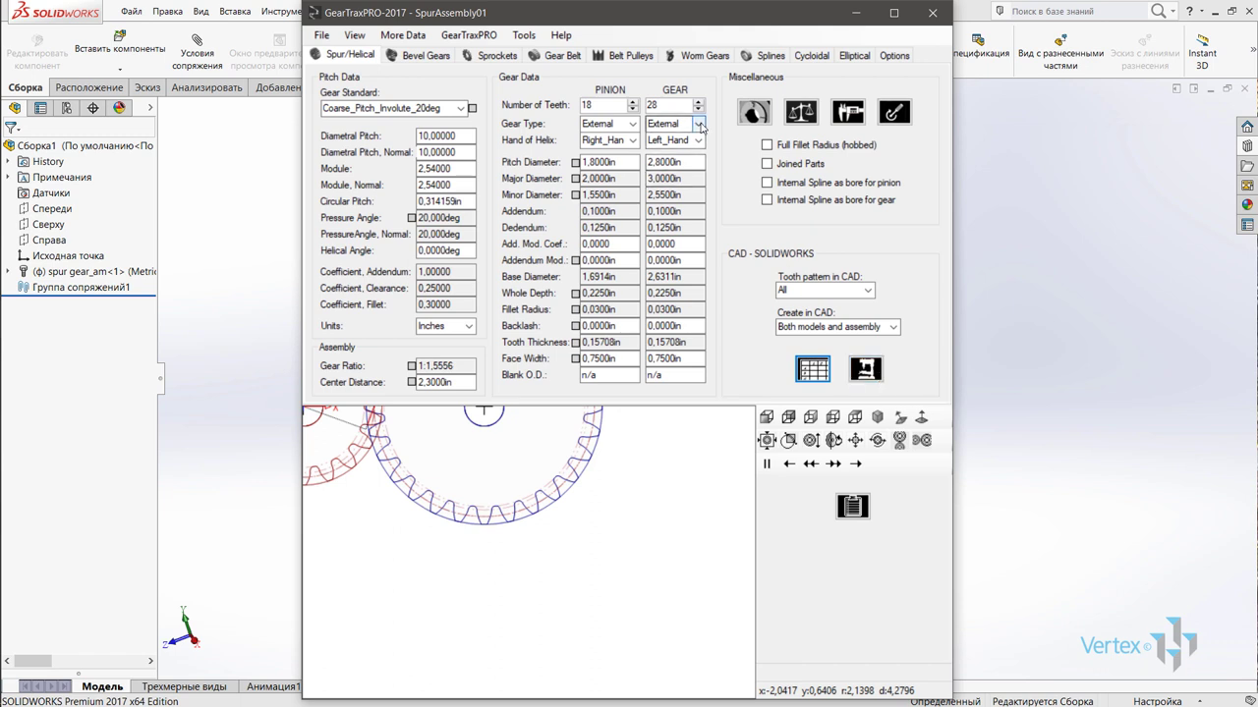
{"action": "left_click", "coordinate": [700, 126]}
{"action": "left_click", "coordinate": [668, 164]}
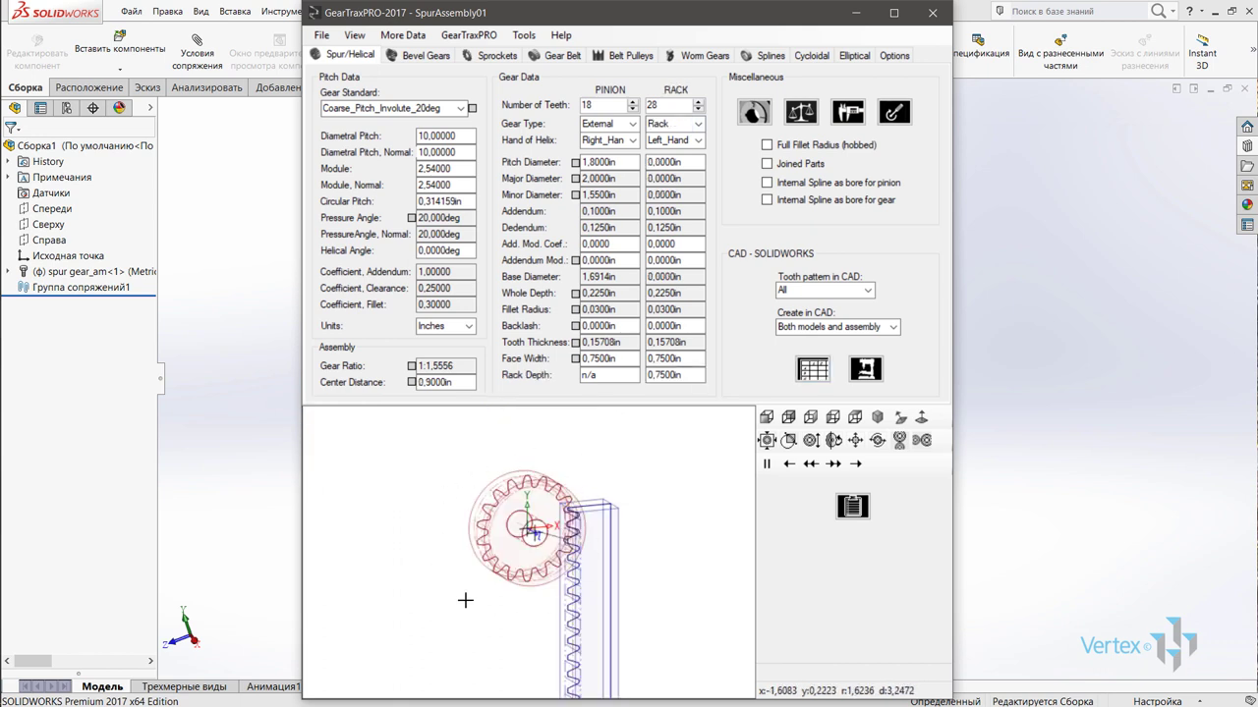
{"action": "left_click", "coordinate": [865, 369]}
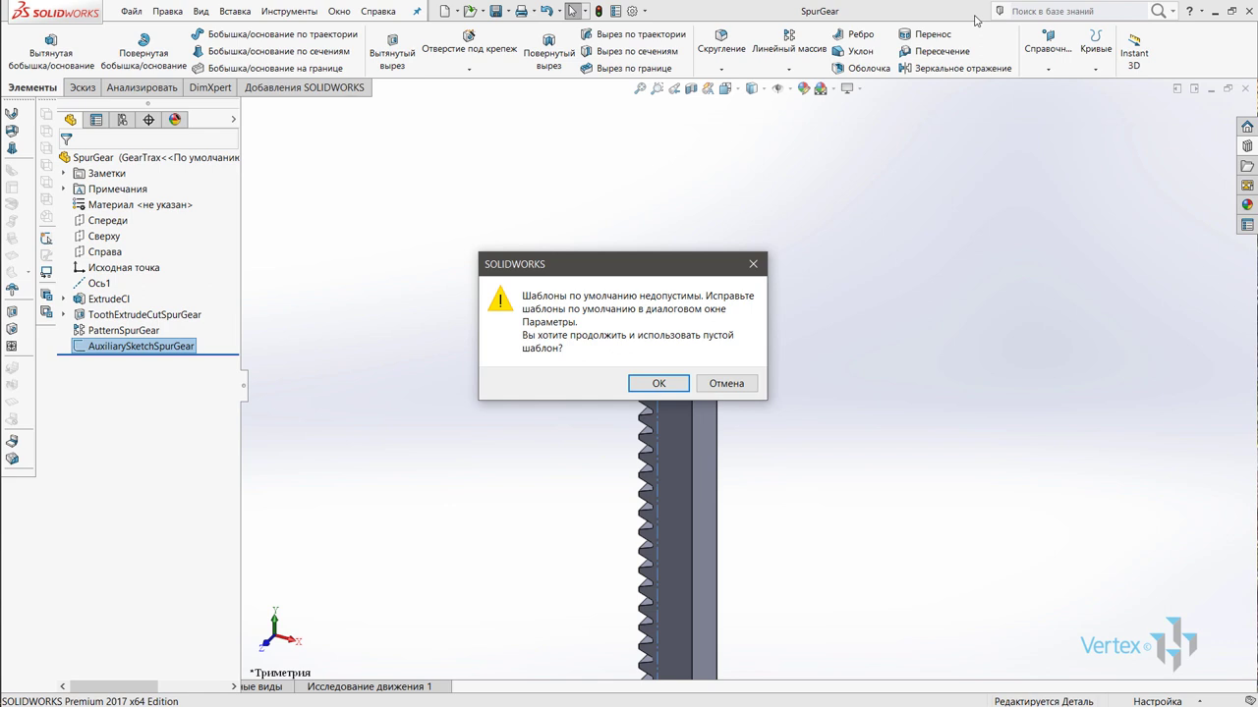
- Dismiss the invalid-template warning and accept a template to build SpurAssembly01
{"action": "left_click", "coordinate": [725, 386]}
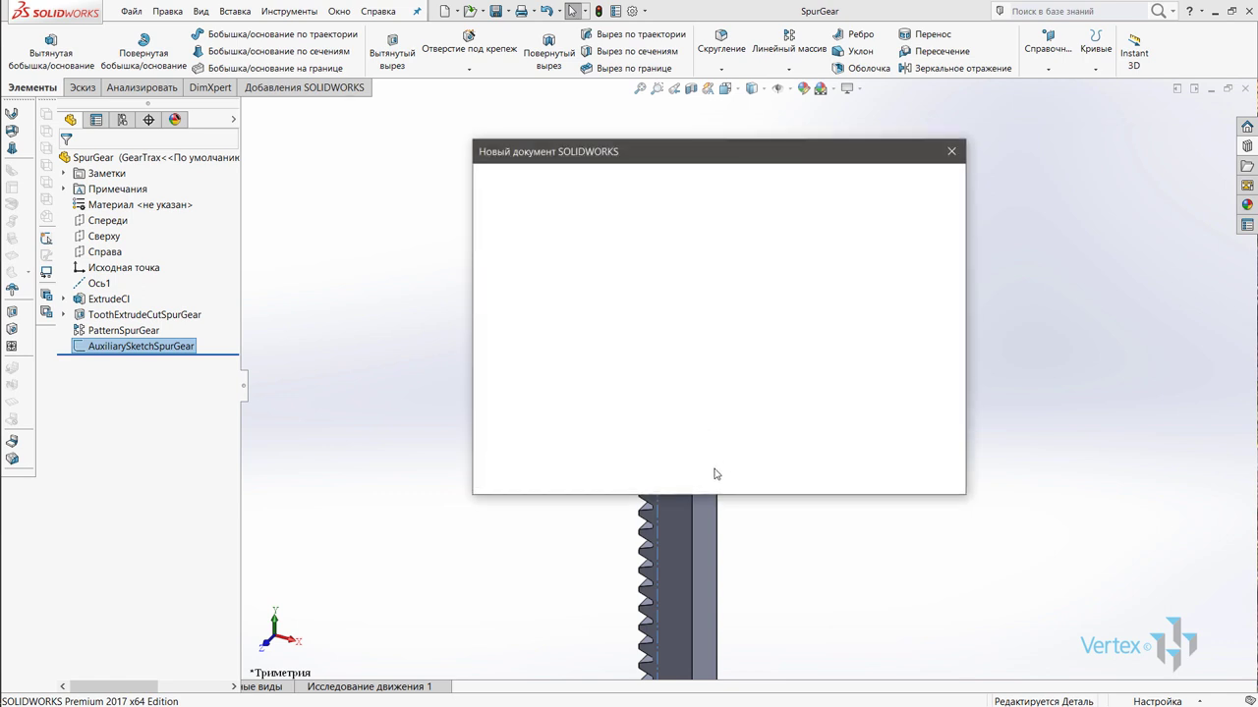
{"action": "left_click", "coordinate": [757, 466]}
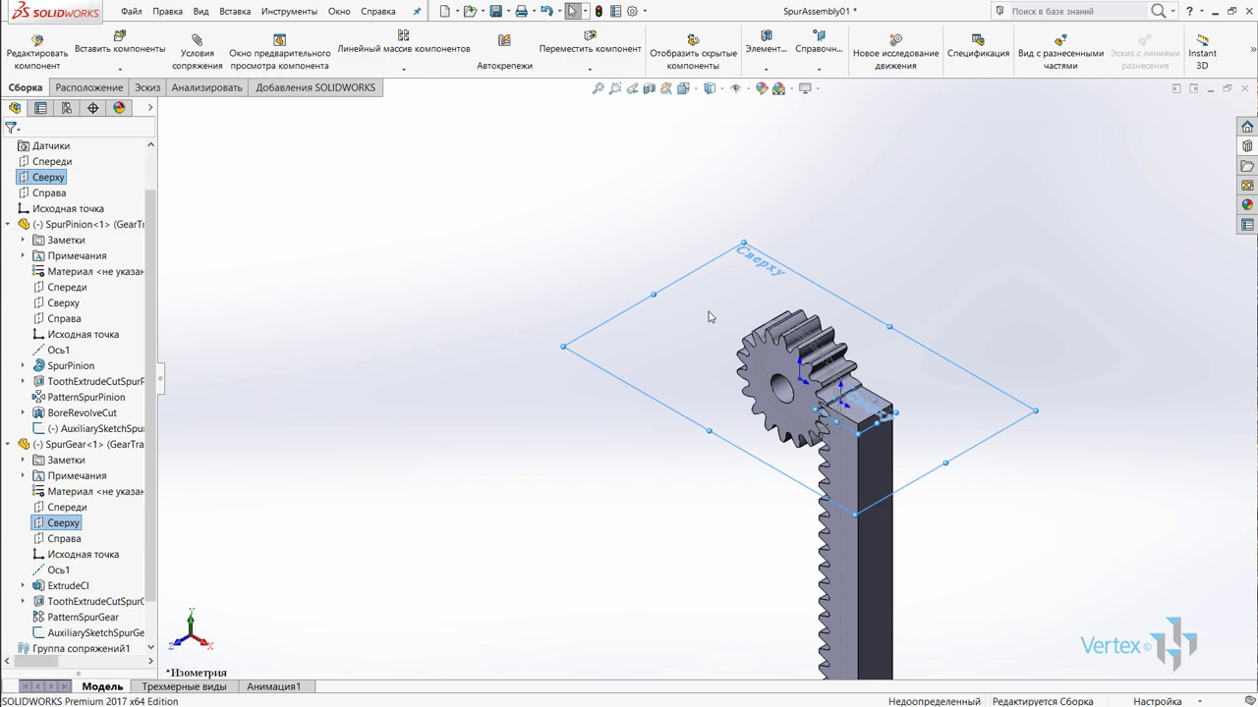
- Save SpurAssembly01, orbit and pan to inspect the mesh, and select SpurGear<1> and SpurPinion<1>
{"action": "key", "text": "ctrl+s"}
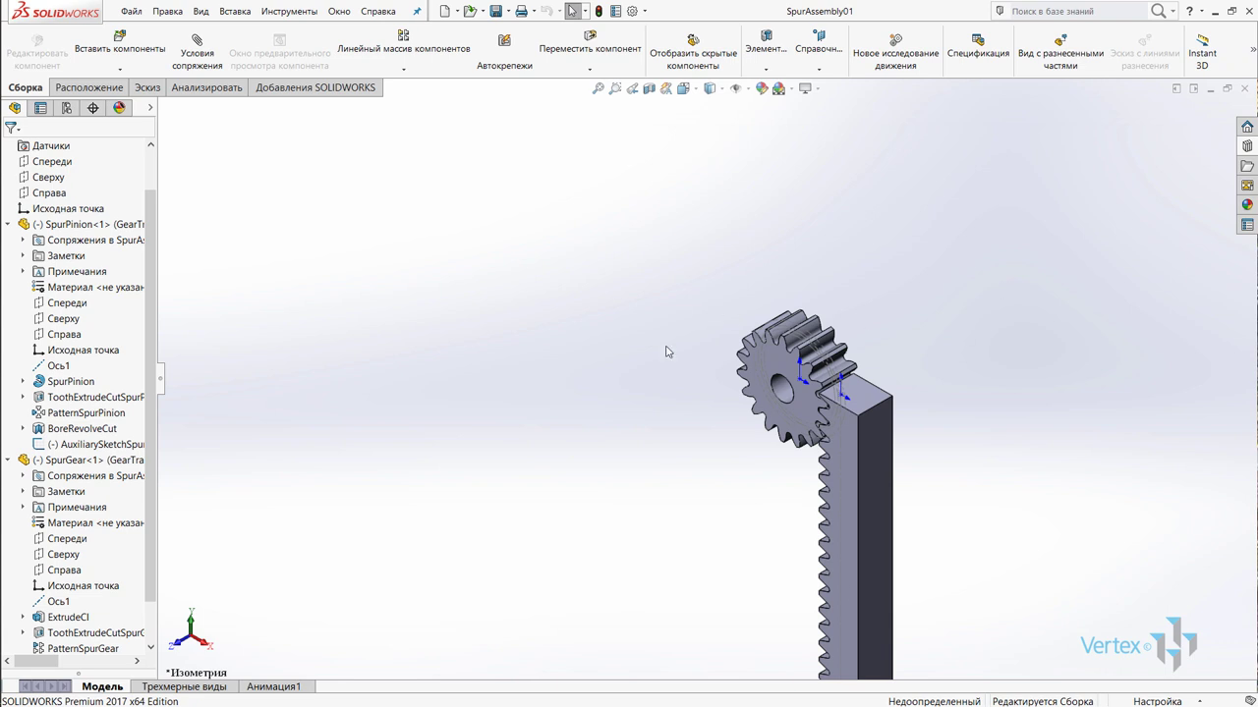
{"action": "mouse_move", "coordinate": [866, 369]}
{"action": "middle_mouse_down"}
{"action": "mouse_move", "coordinate": [912, 357]}
{"action": "mouse_move", "coordinate": [928, 469]}
{"action": "mouse_move", "coordinate": [894, 415]}
{"action": "middle_mouse_up"}
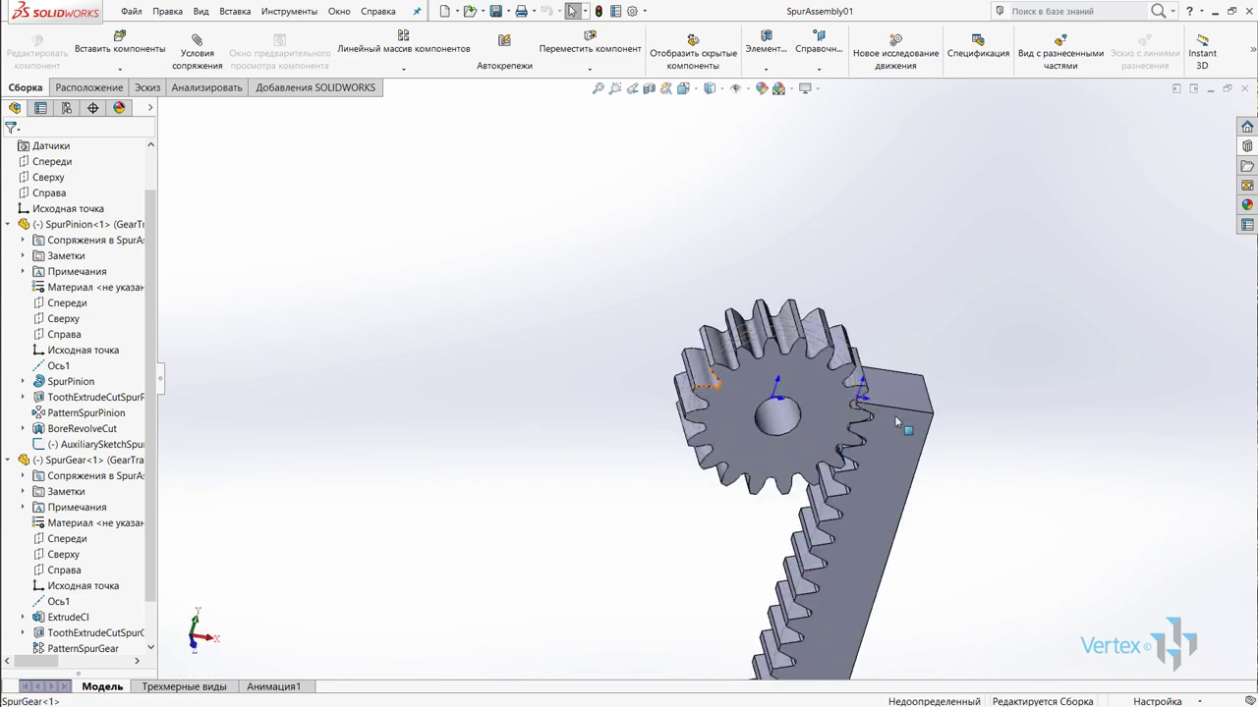
{"action": "scroll", "coordinate": [894, 415], "scroll_direction": "up", "scroll_amount": 1}
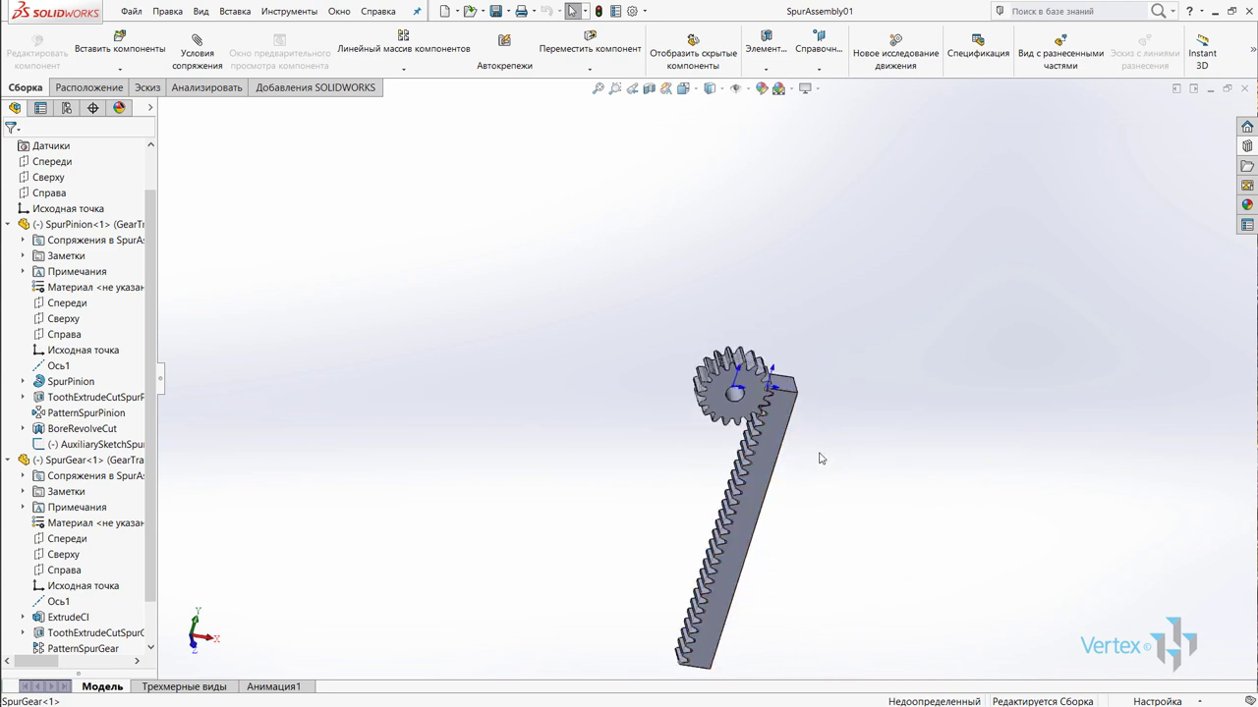
{"action": "mouse_move", "coordinate": [820, 458]}
{"action": "middle_mouse_down", "text": "ctrl"}
{"action": "mouse_move", "coordinate": [825, 367]}
{"action": "mouse_move", "coordinate": [776, 246]}
{"action": "middle_mouse_up", "text": "ctrl"}
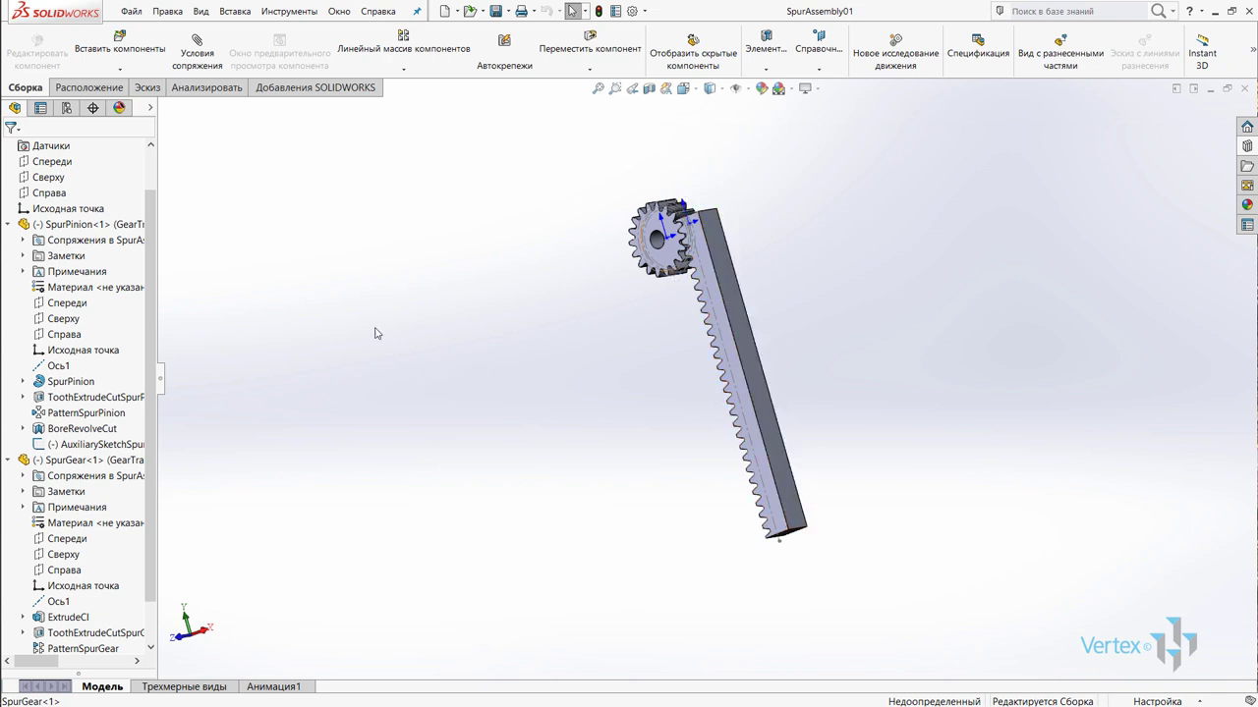
{"action": "left_click", "coordinate": [98, 460]}
{"action": "scroll", "coordinate": [98, 460], "scroll_direction": "down", "scroll_amount": 1}
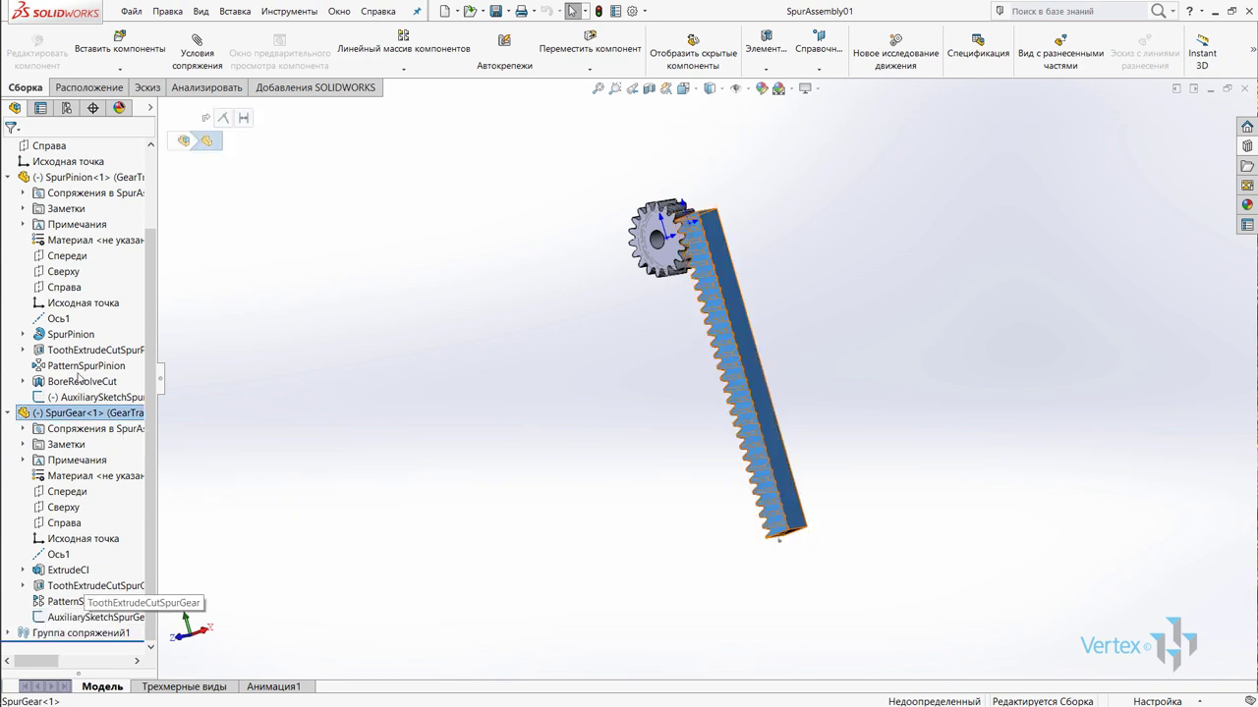
{"action": "left_click", "coordinate": [73, 178]}
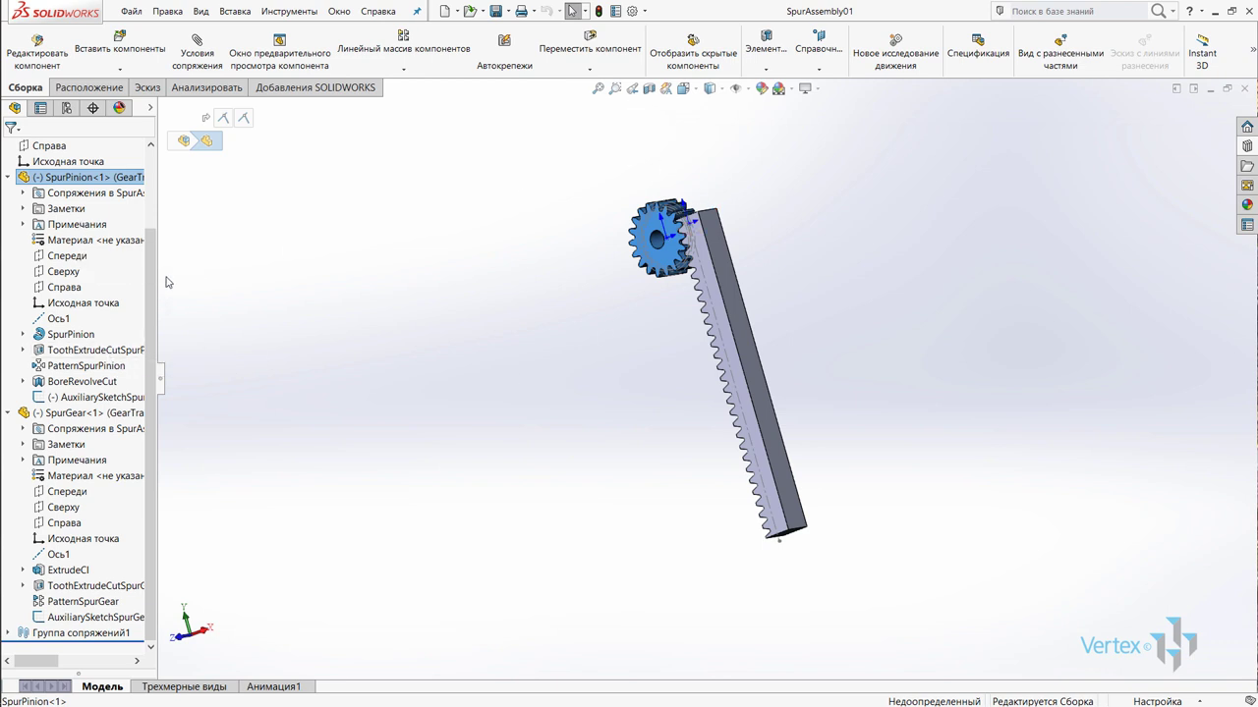
- Open SpurPinion as its own part, expand its revolve feature's sketch, and orbit to both faces
{"action": "right_click", "coordinate": [102, 186]}
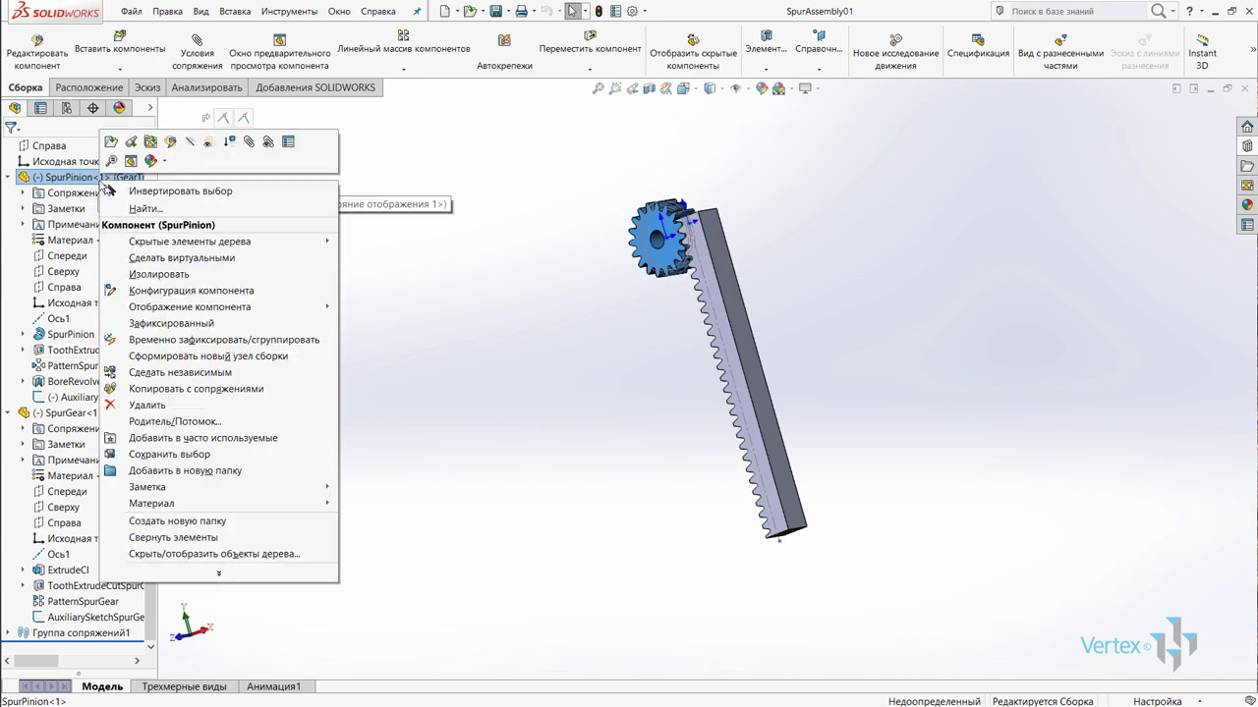
{"action": "left_click", "coordinate": [111, 143]}
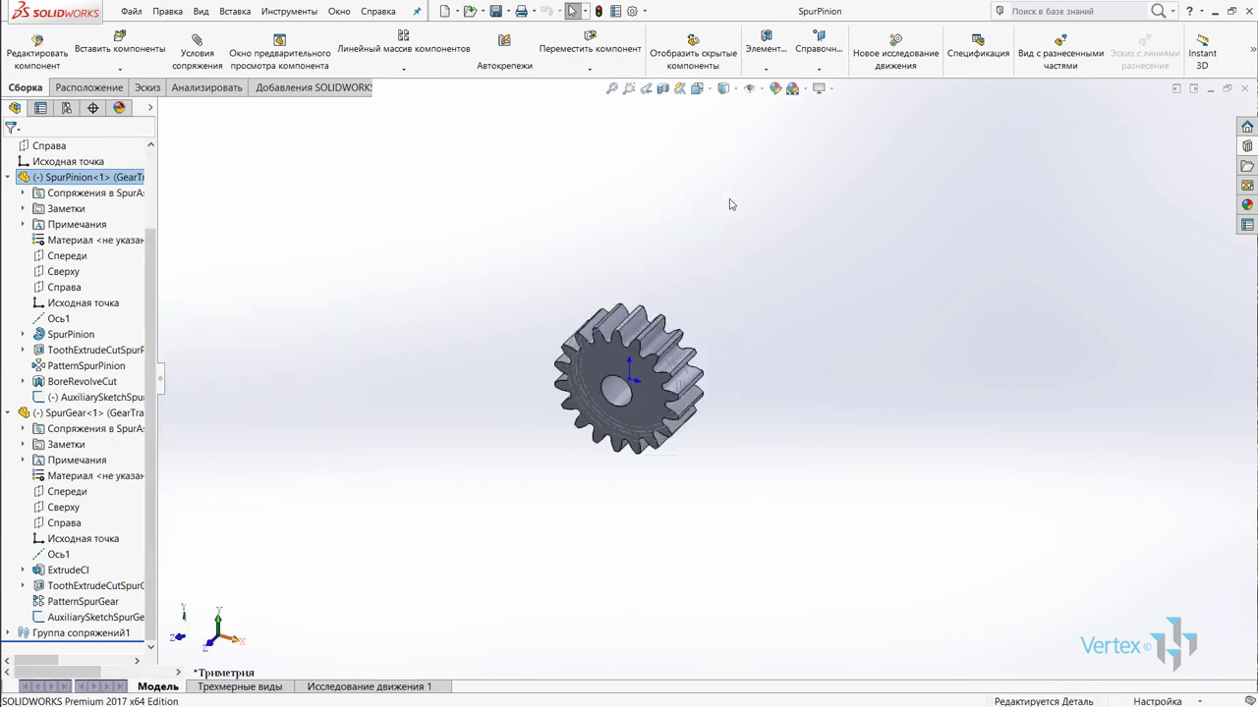
{"action": "left_click", "coordinate": [642, 368]}
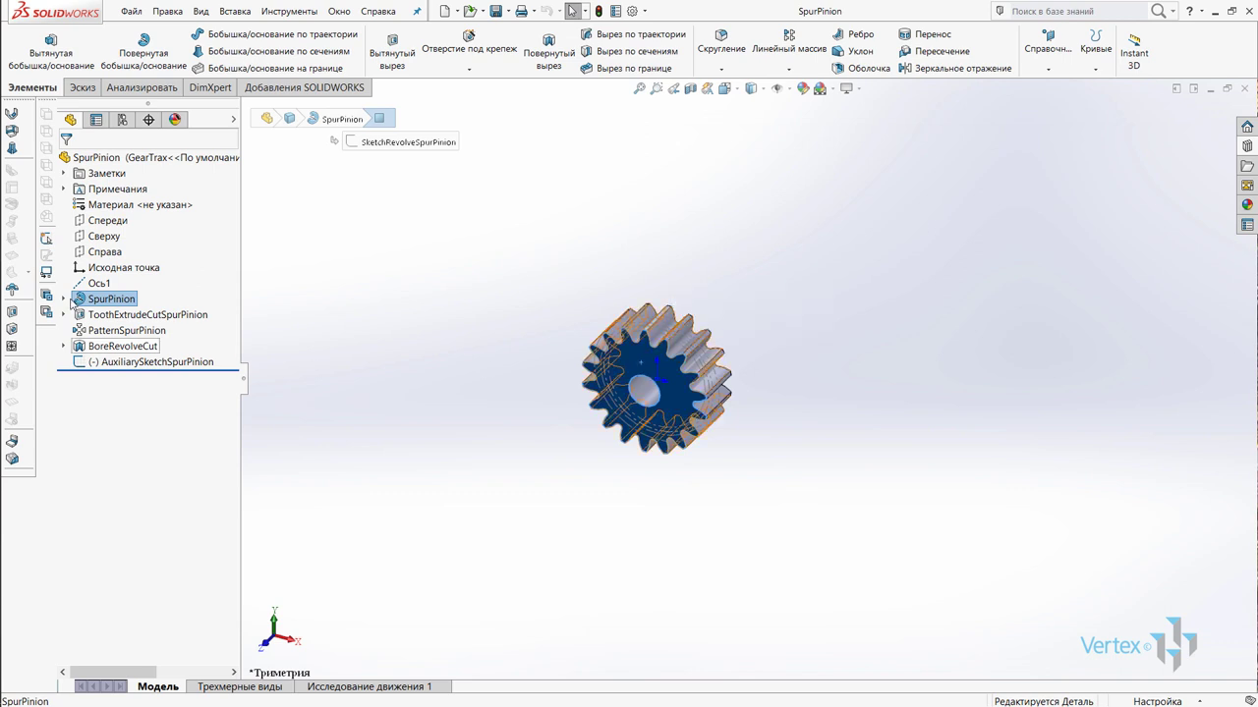
{"action": "left_click", "coordinate": [64, 299]}
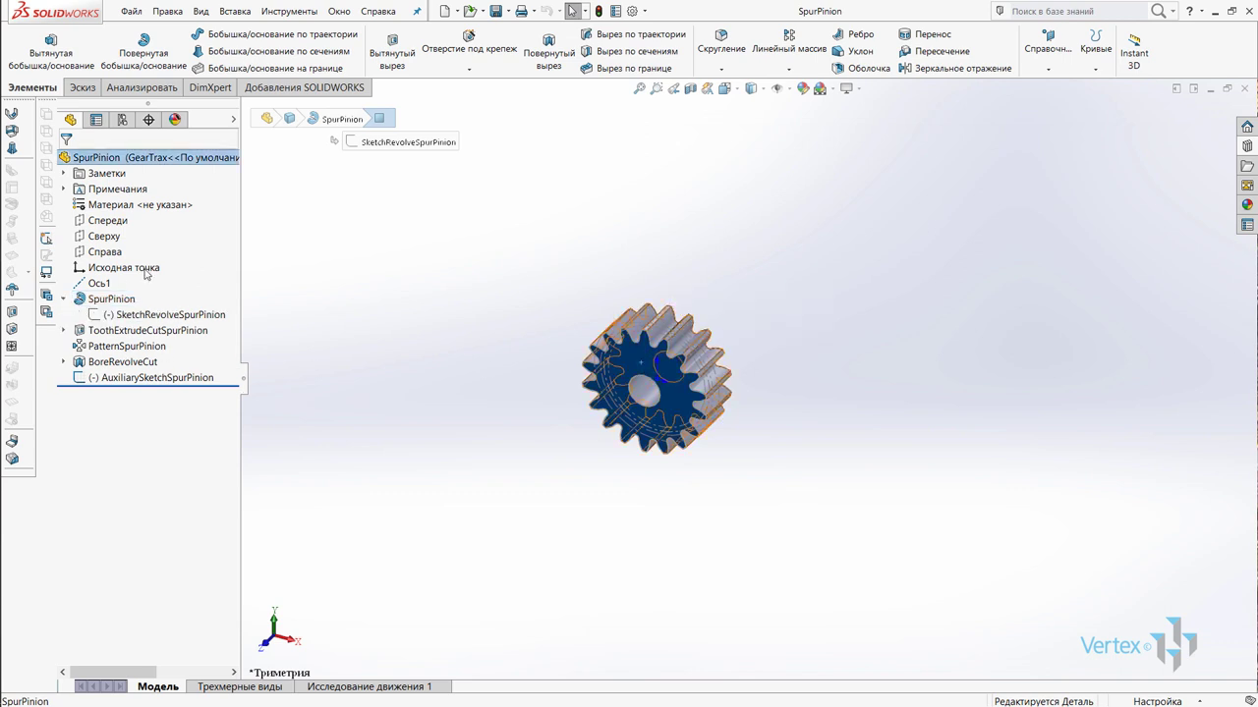
{"action": "mouse_move", "coordinate": [706, 299]}
{"action": "middle_mouse_down"}
{"action": "mouse_move", "coordinate": [741, 317]}
{"action": "mouse_move", "coordinate": [800, 413]}
{"action": "mouse_move", "coordinate": [768, 334]}
{"action": "middle_mouse_up"}
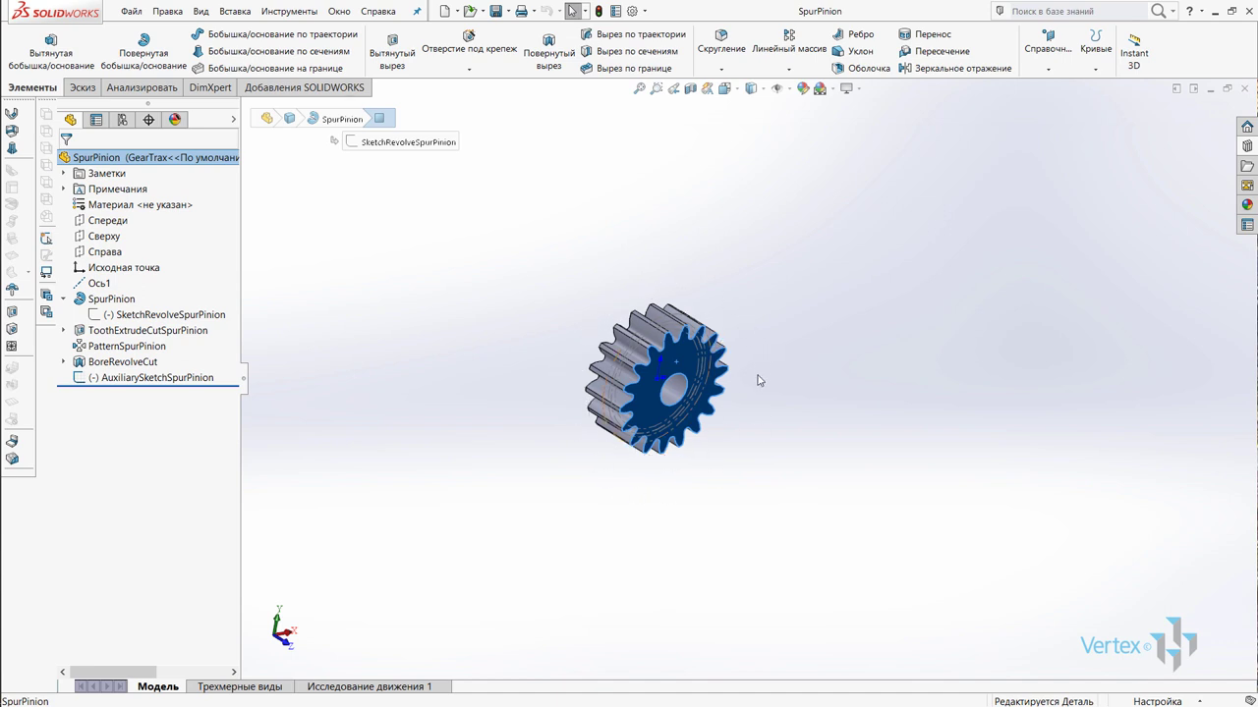
{"action": "middle_click_drag", "start_coordinate": [758, 381], "coordinate": [592, 318]}
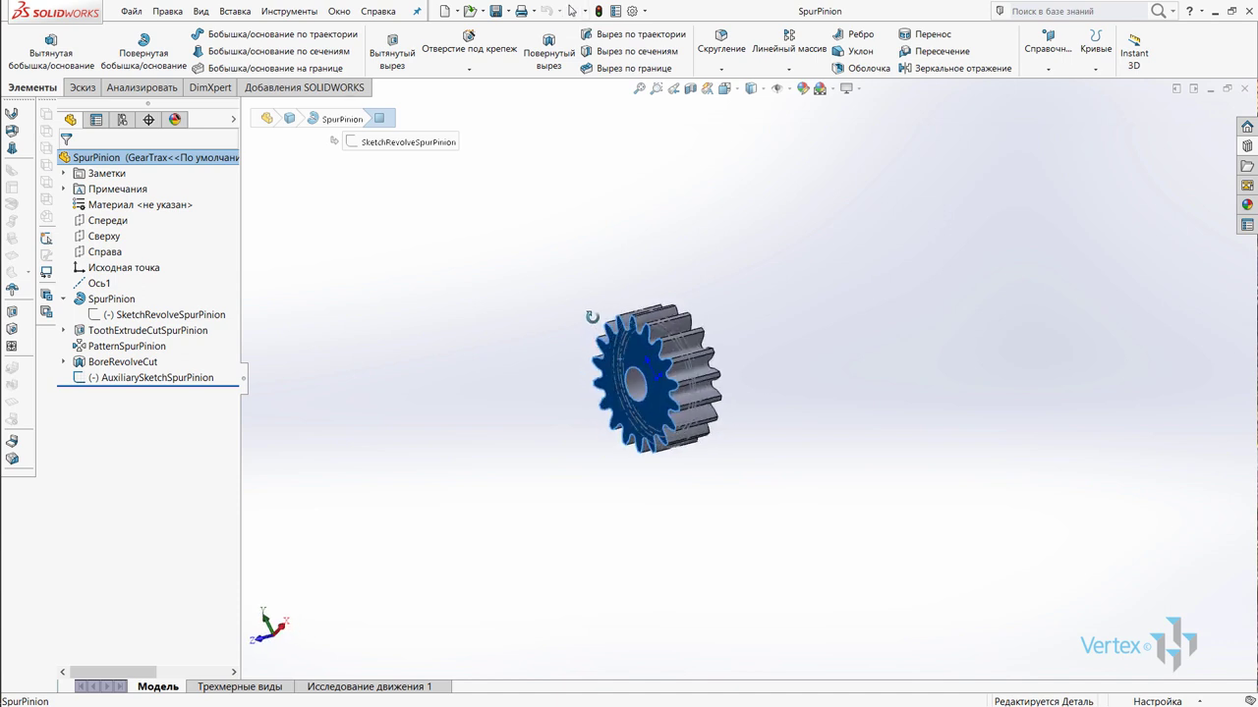